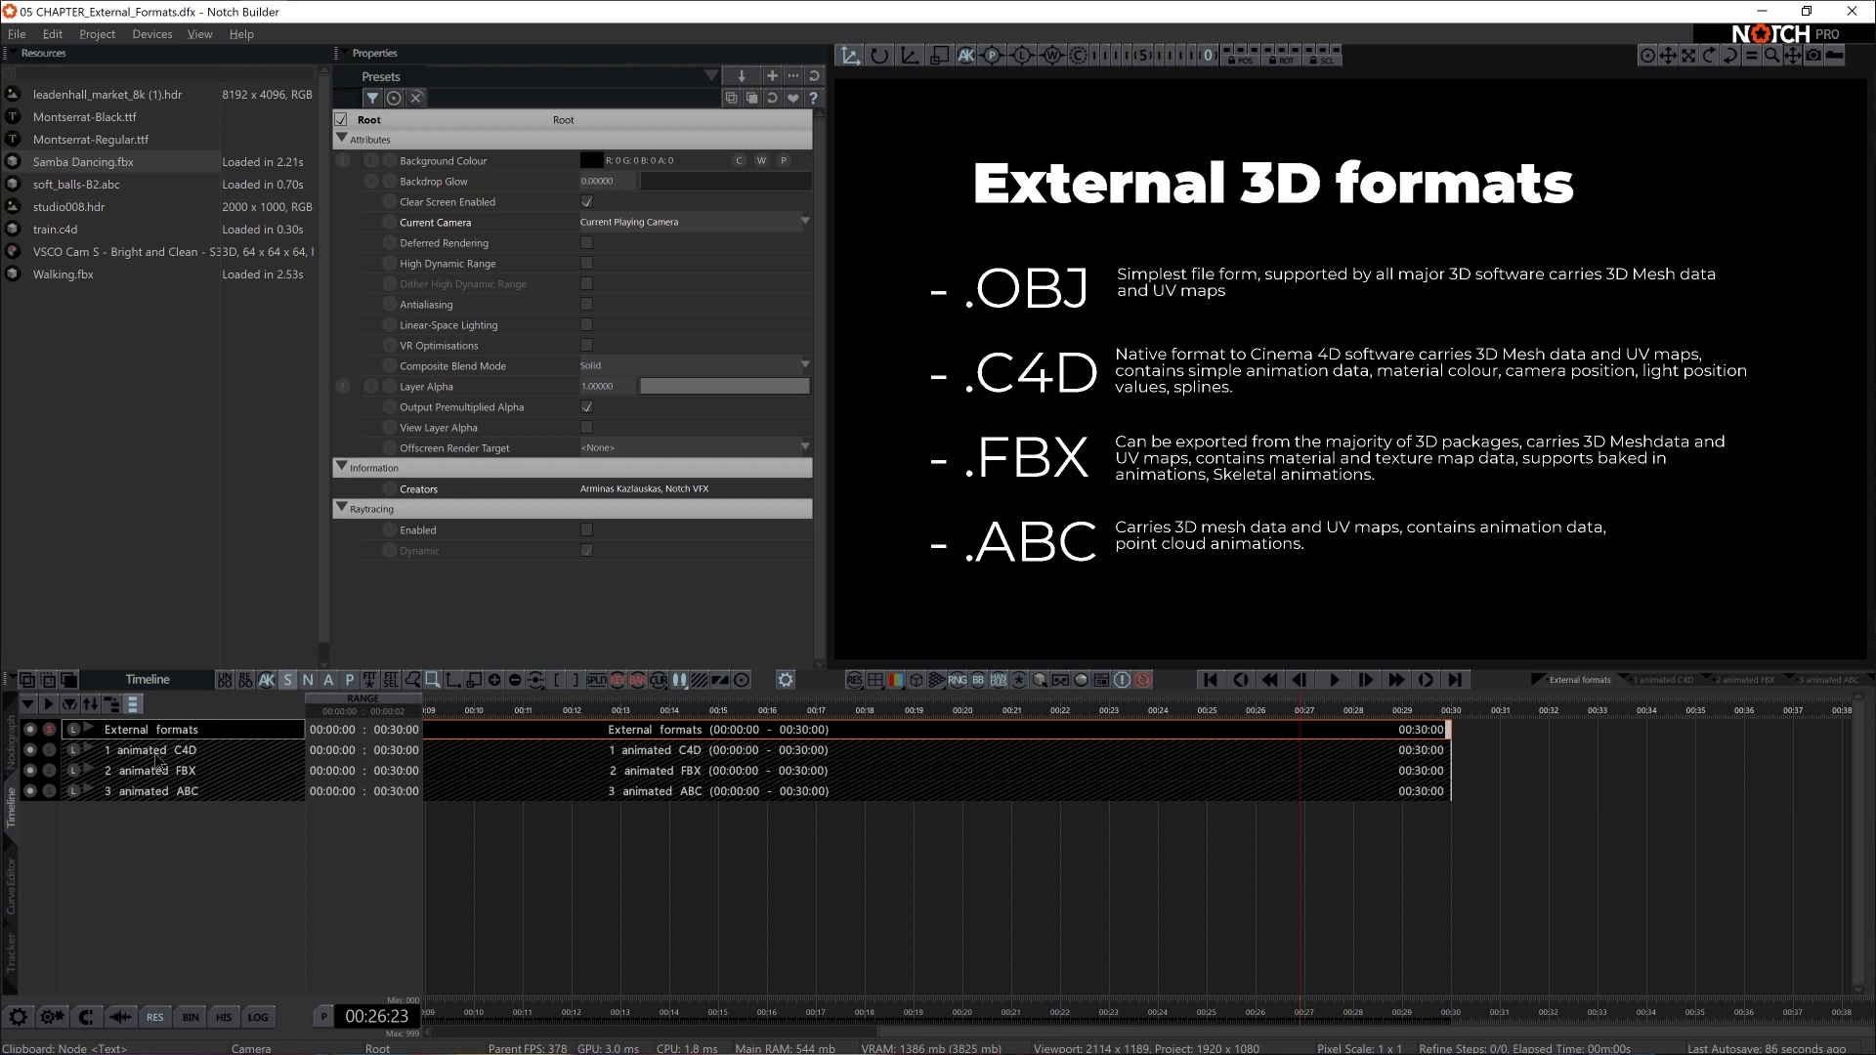
- Select the '1 animated C4D' layer and show its node graph
click(109, 753)
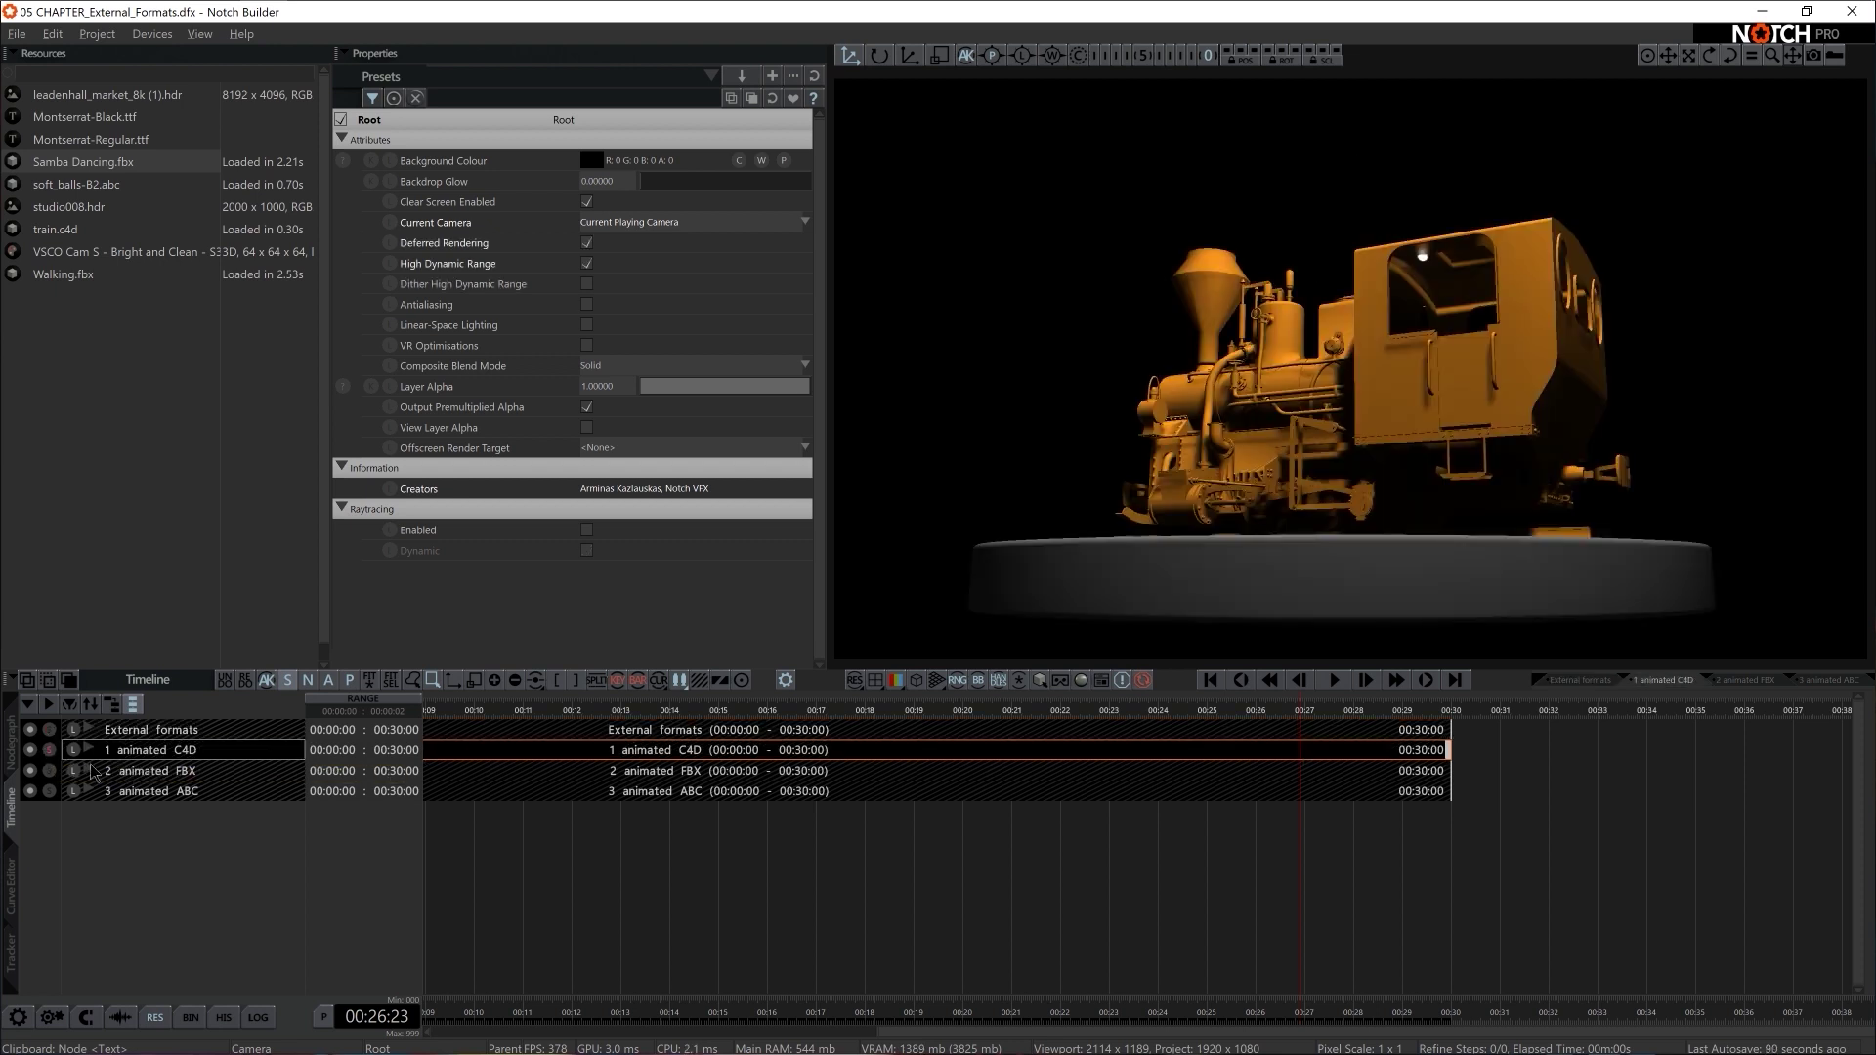
click(14, 746)
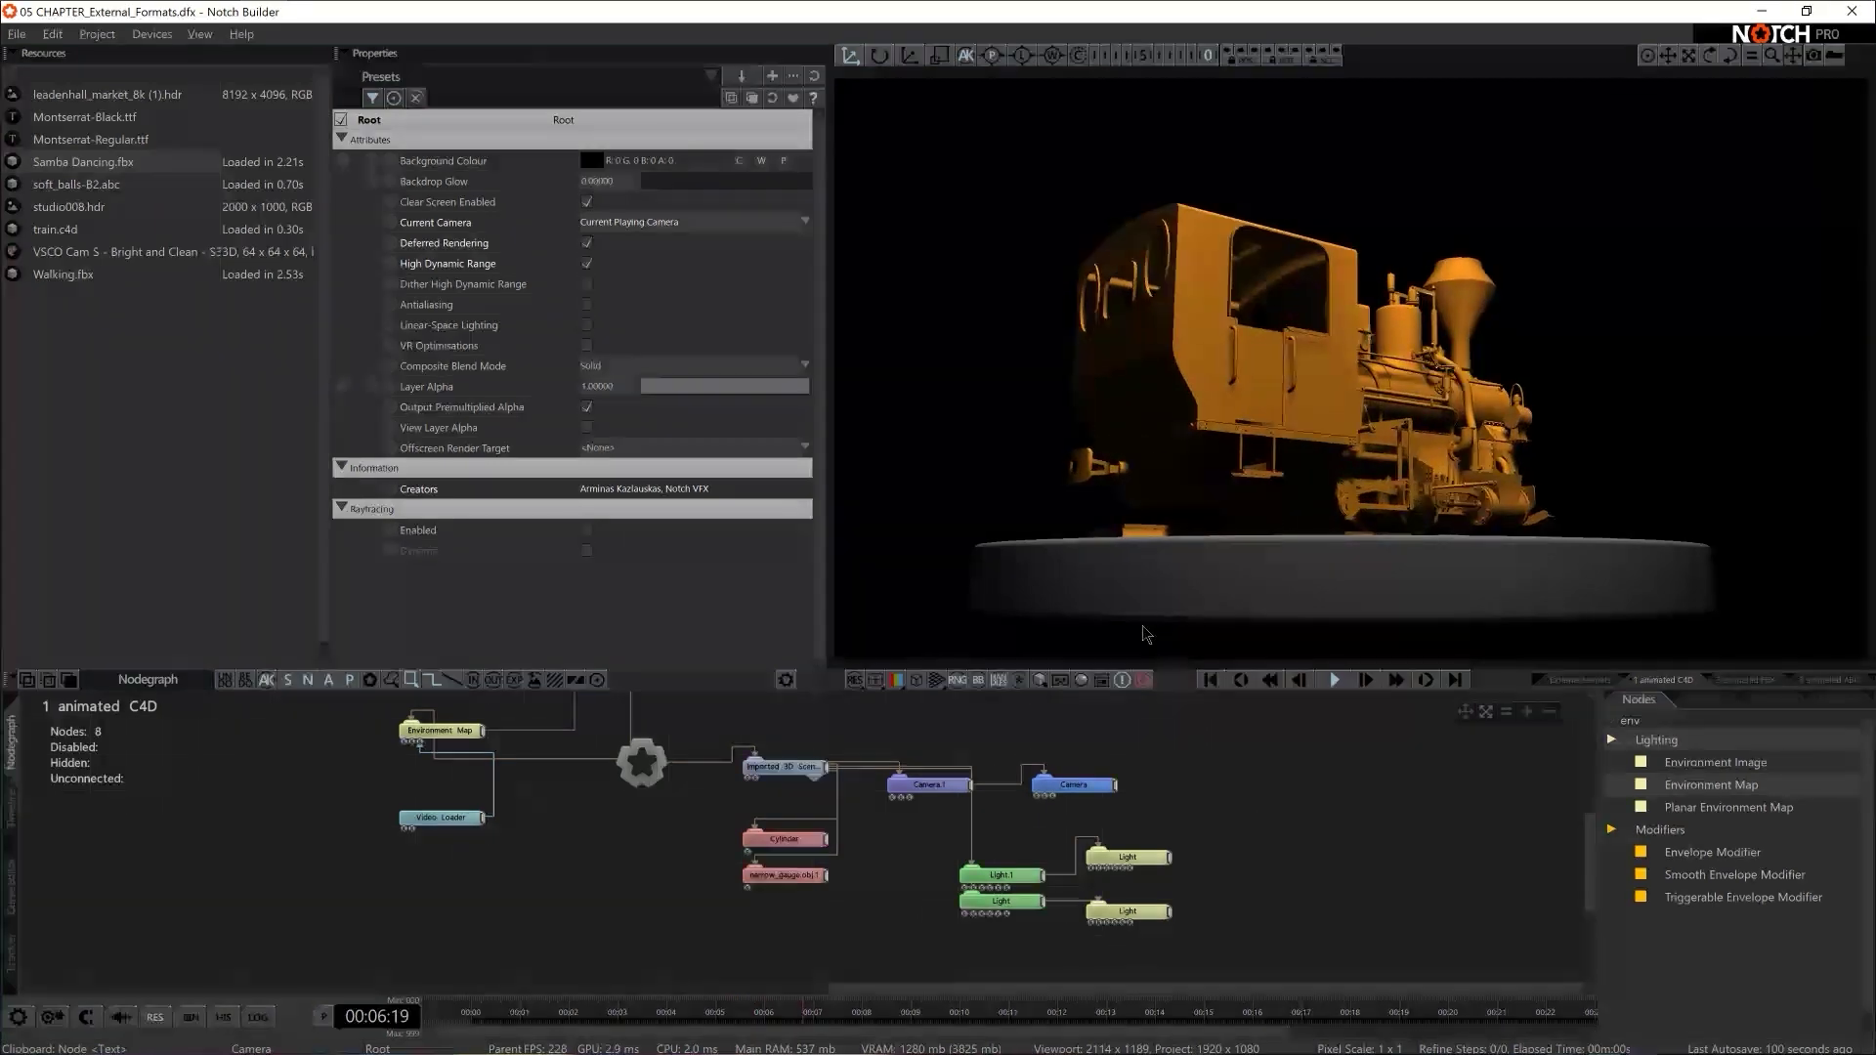
- Switch to Cinema 4D and play the train.c4d turntable animation
key(alt+Tab)
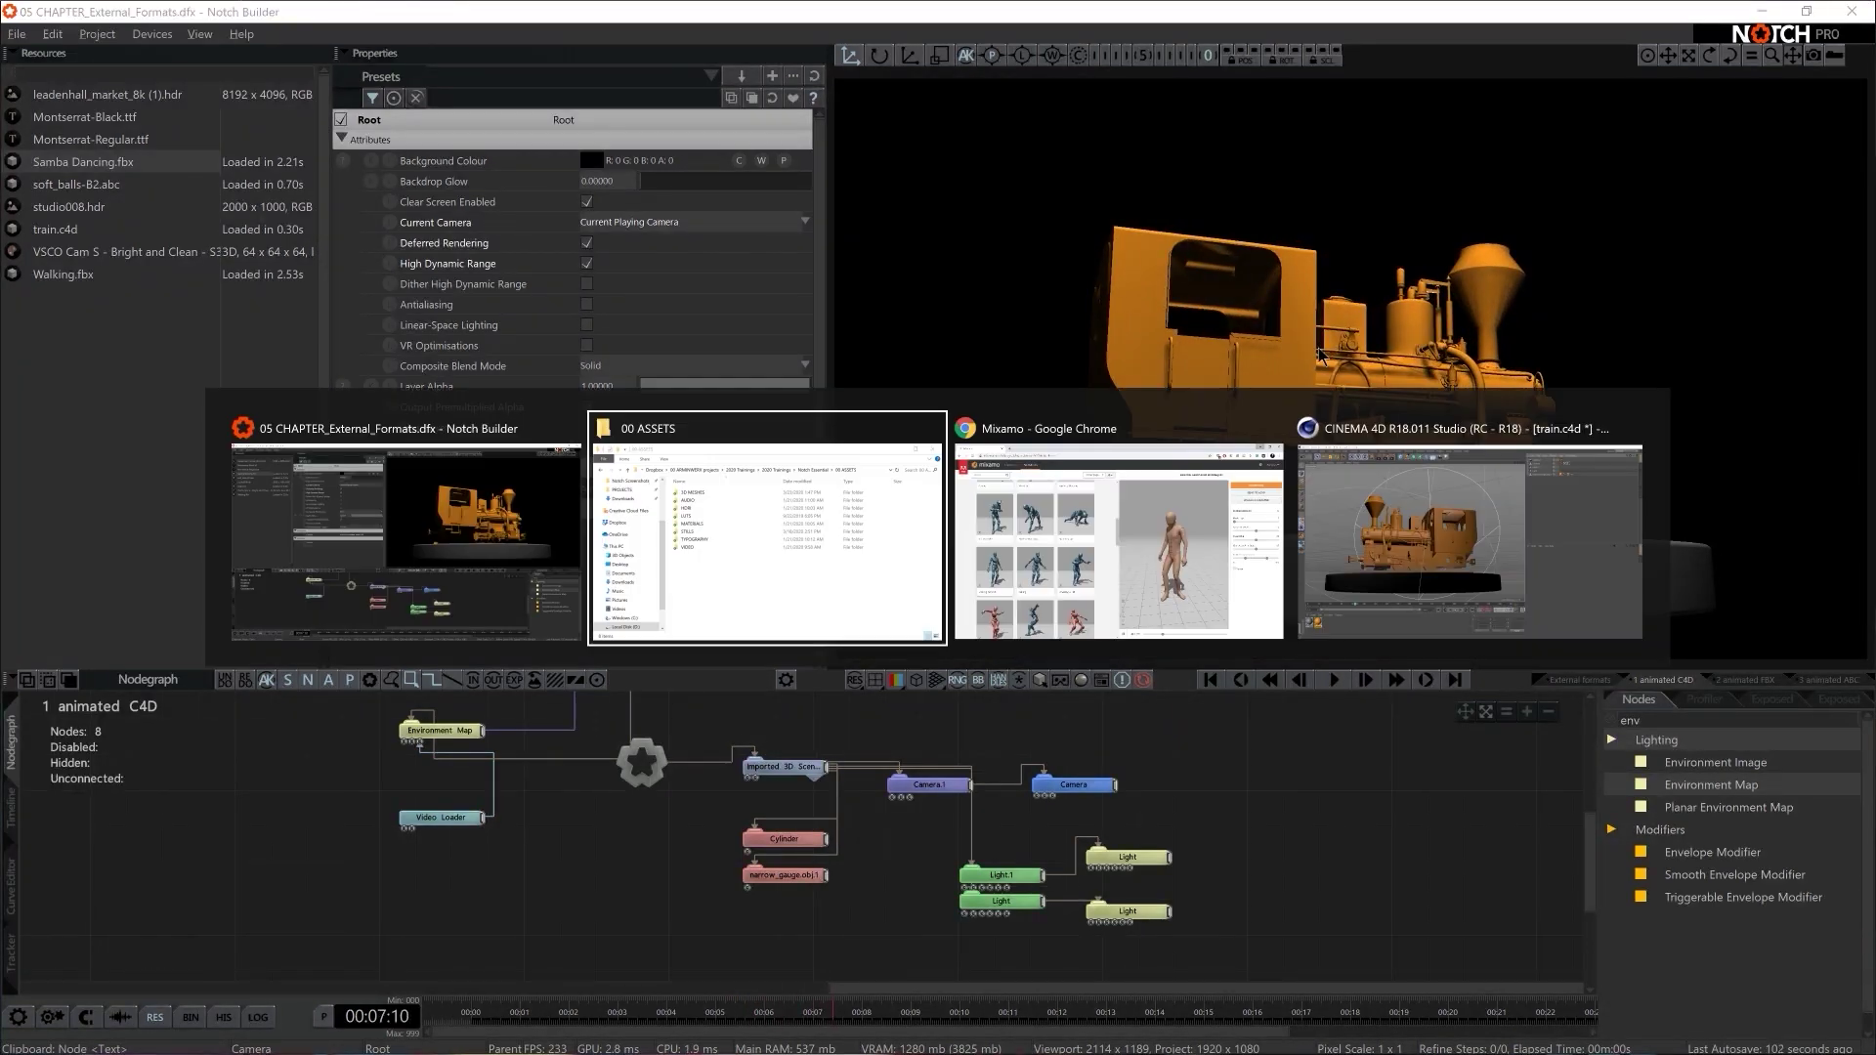
key(alt+Tab)
key(alt+Tab)
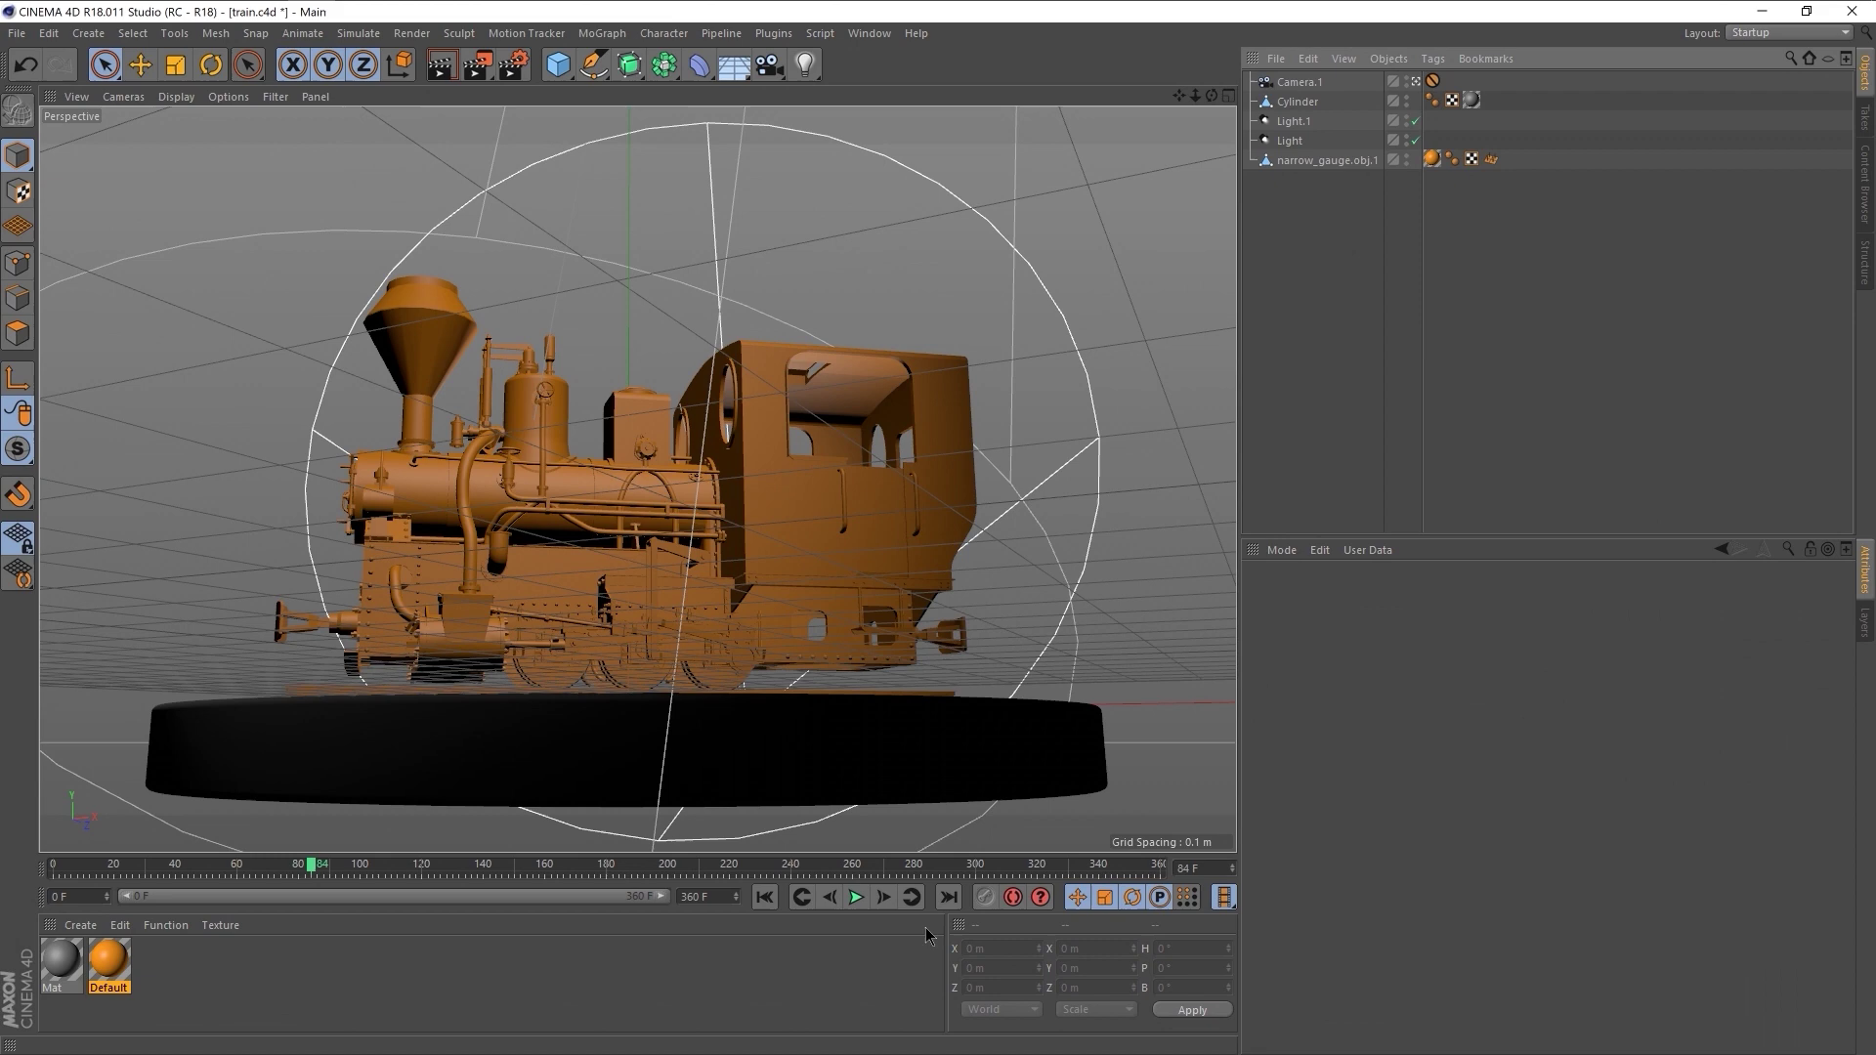
click(857, 897)
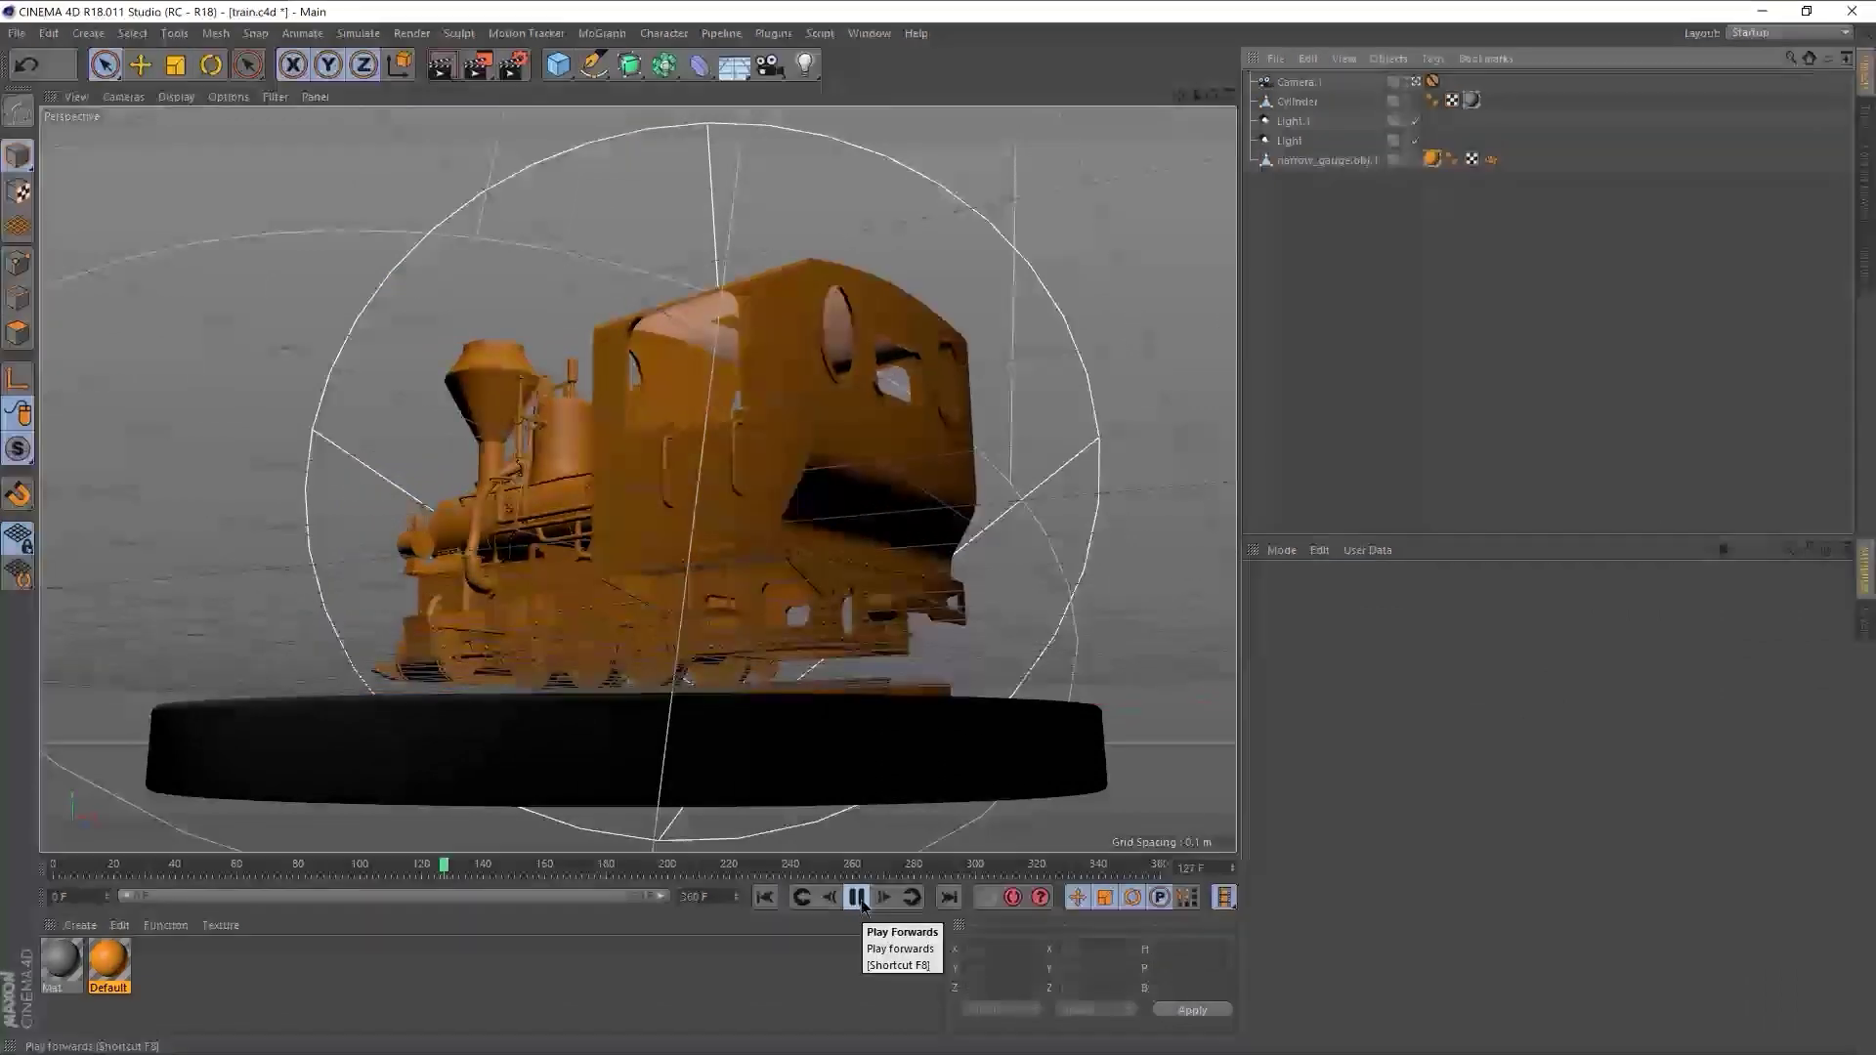
- Inspect the Light, Camera.1 and narrow_gauge.obj.1 objects, then stop playback
click(1291, 142)
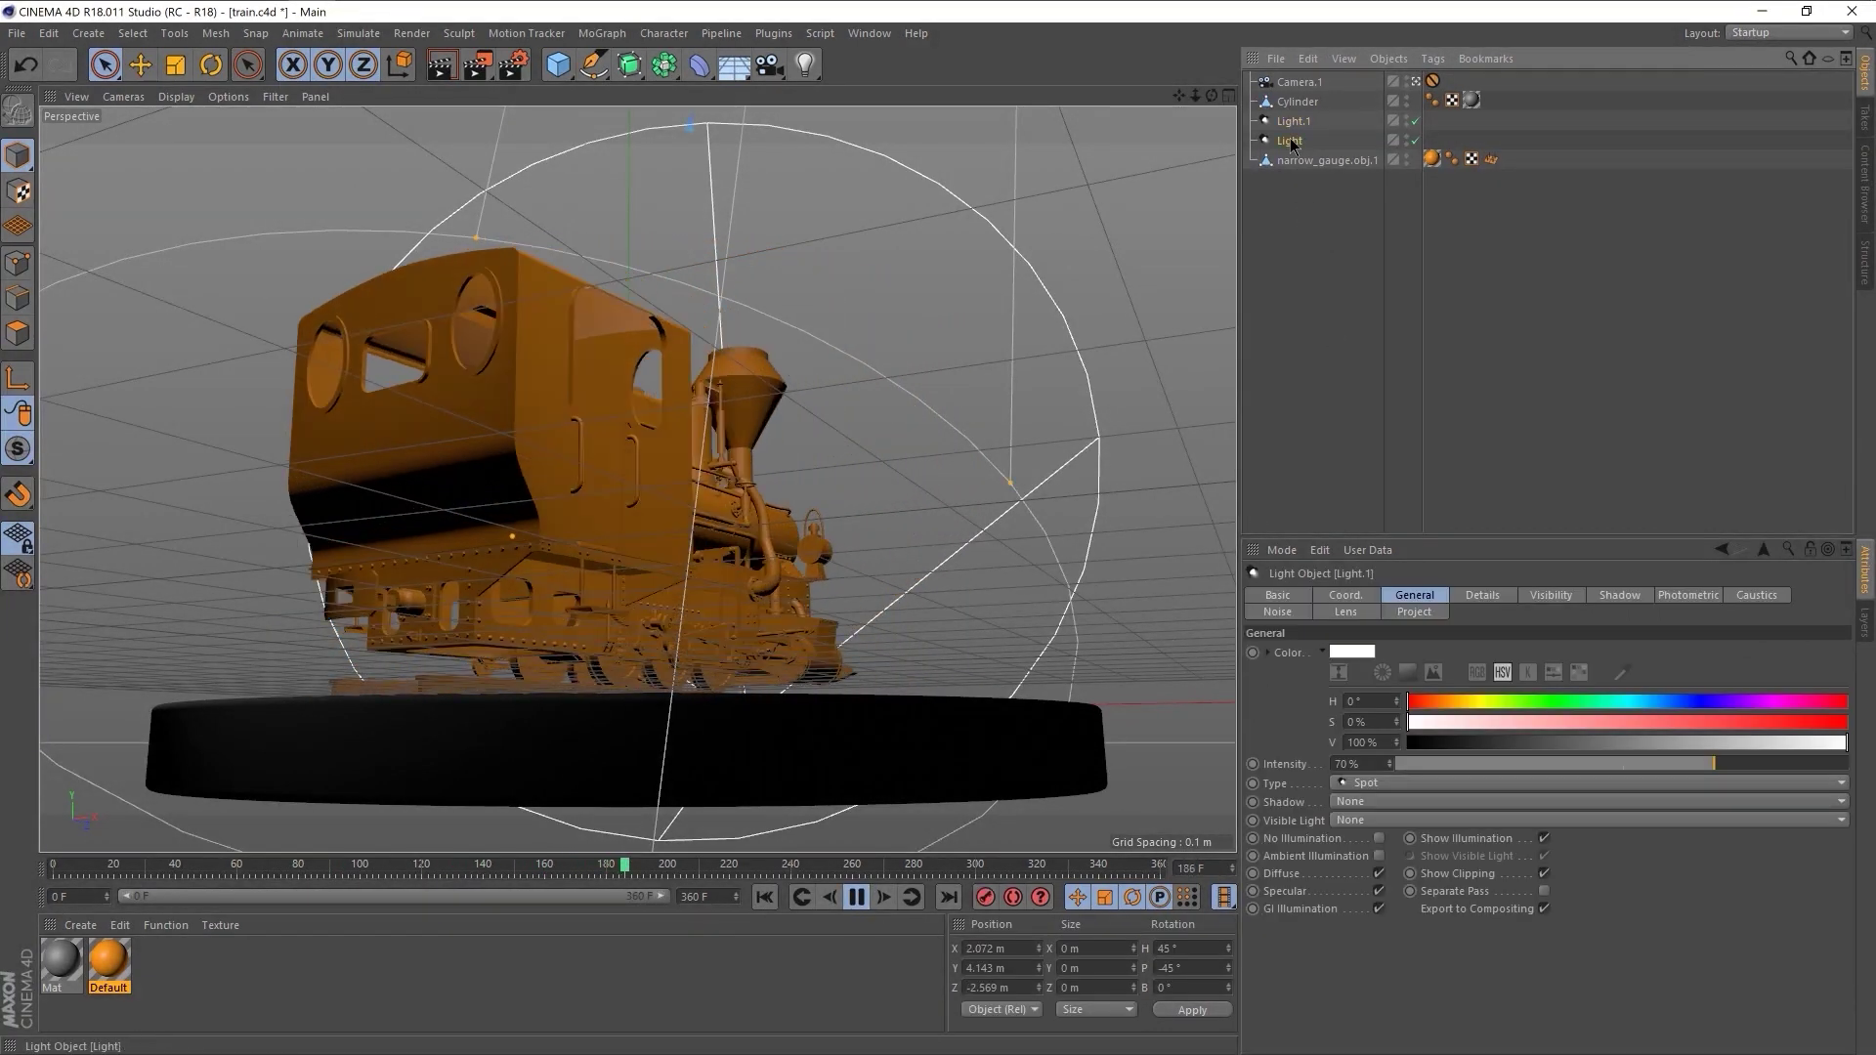
click(1378, 80)
alt+drag(1144, 323, 1080, 348)
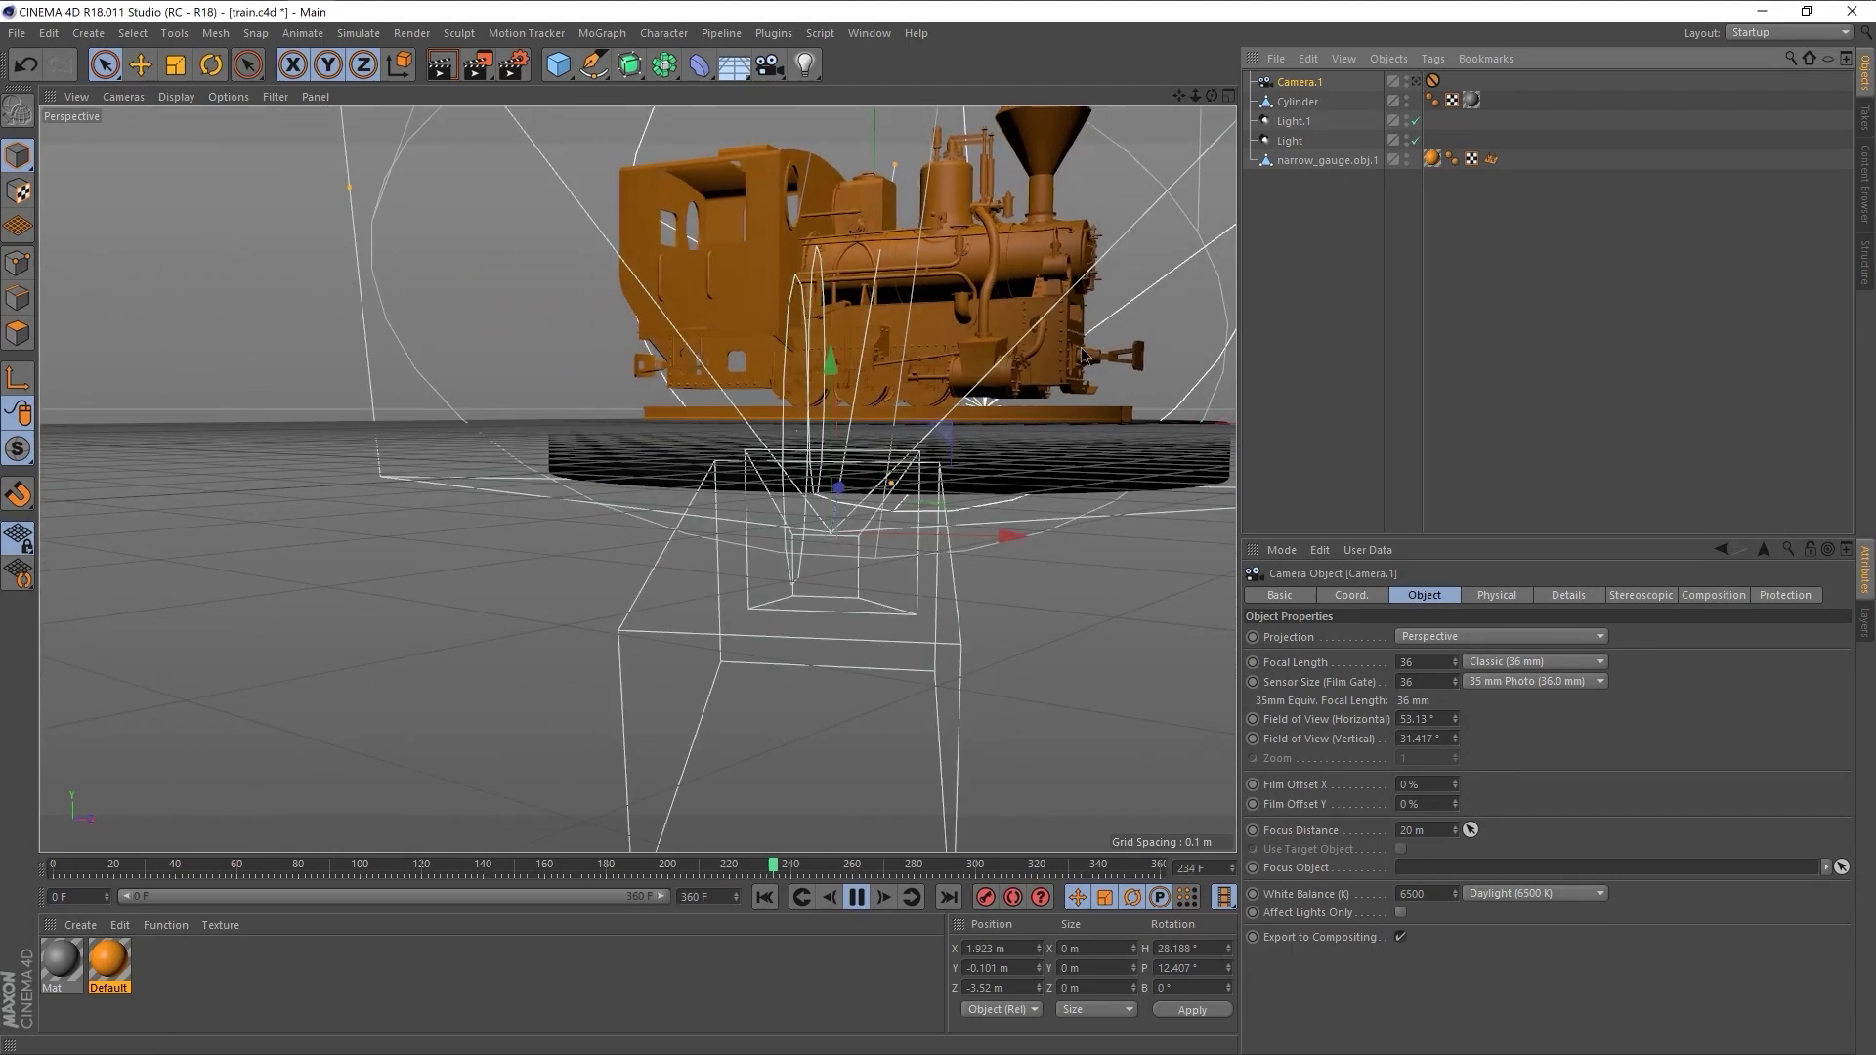
click(1417, 80)
click(1312, 159)
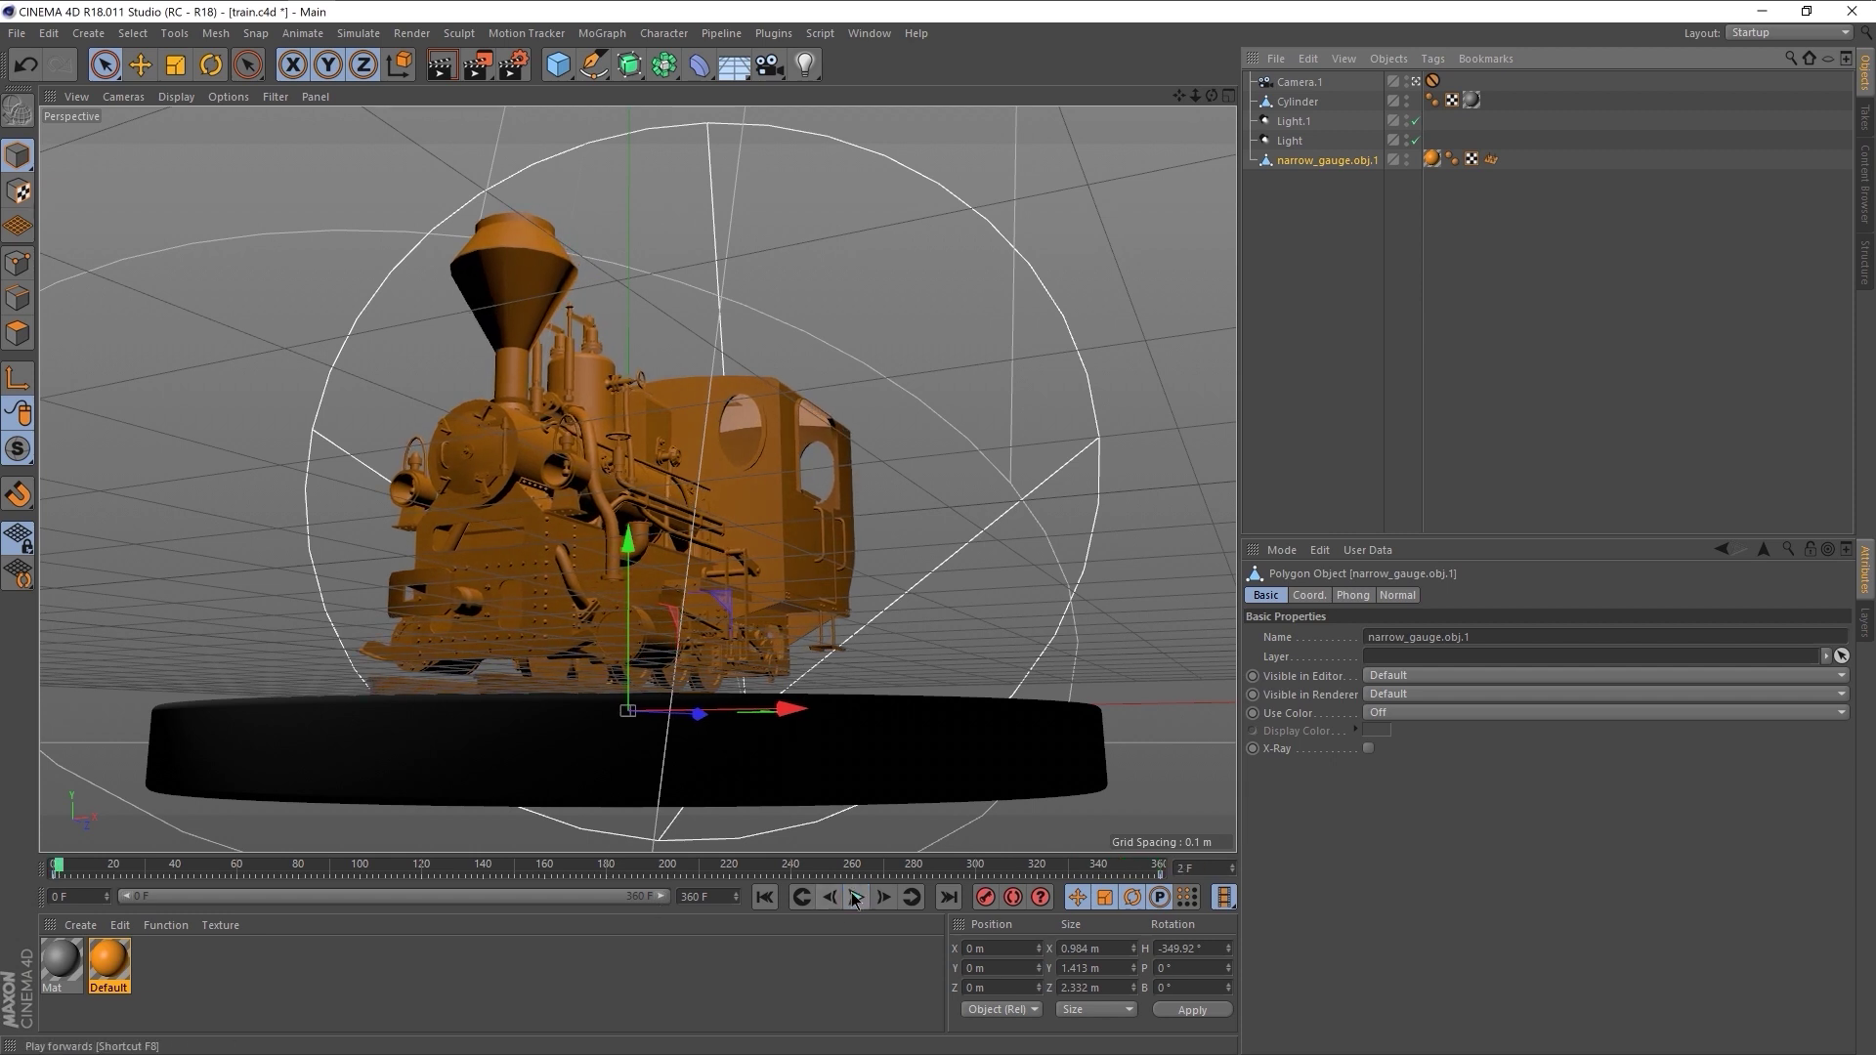
click(857, 897)
- Browse the MoGraph tools, then add a Figure primitive to the scene
click(623, 39)
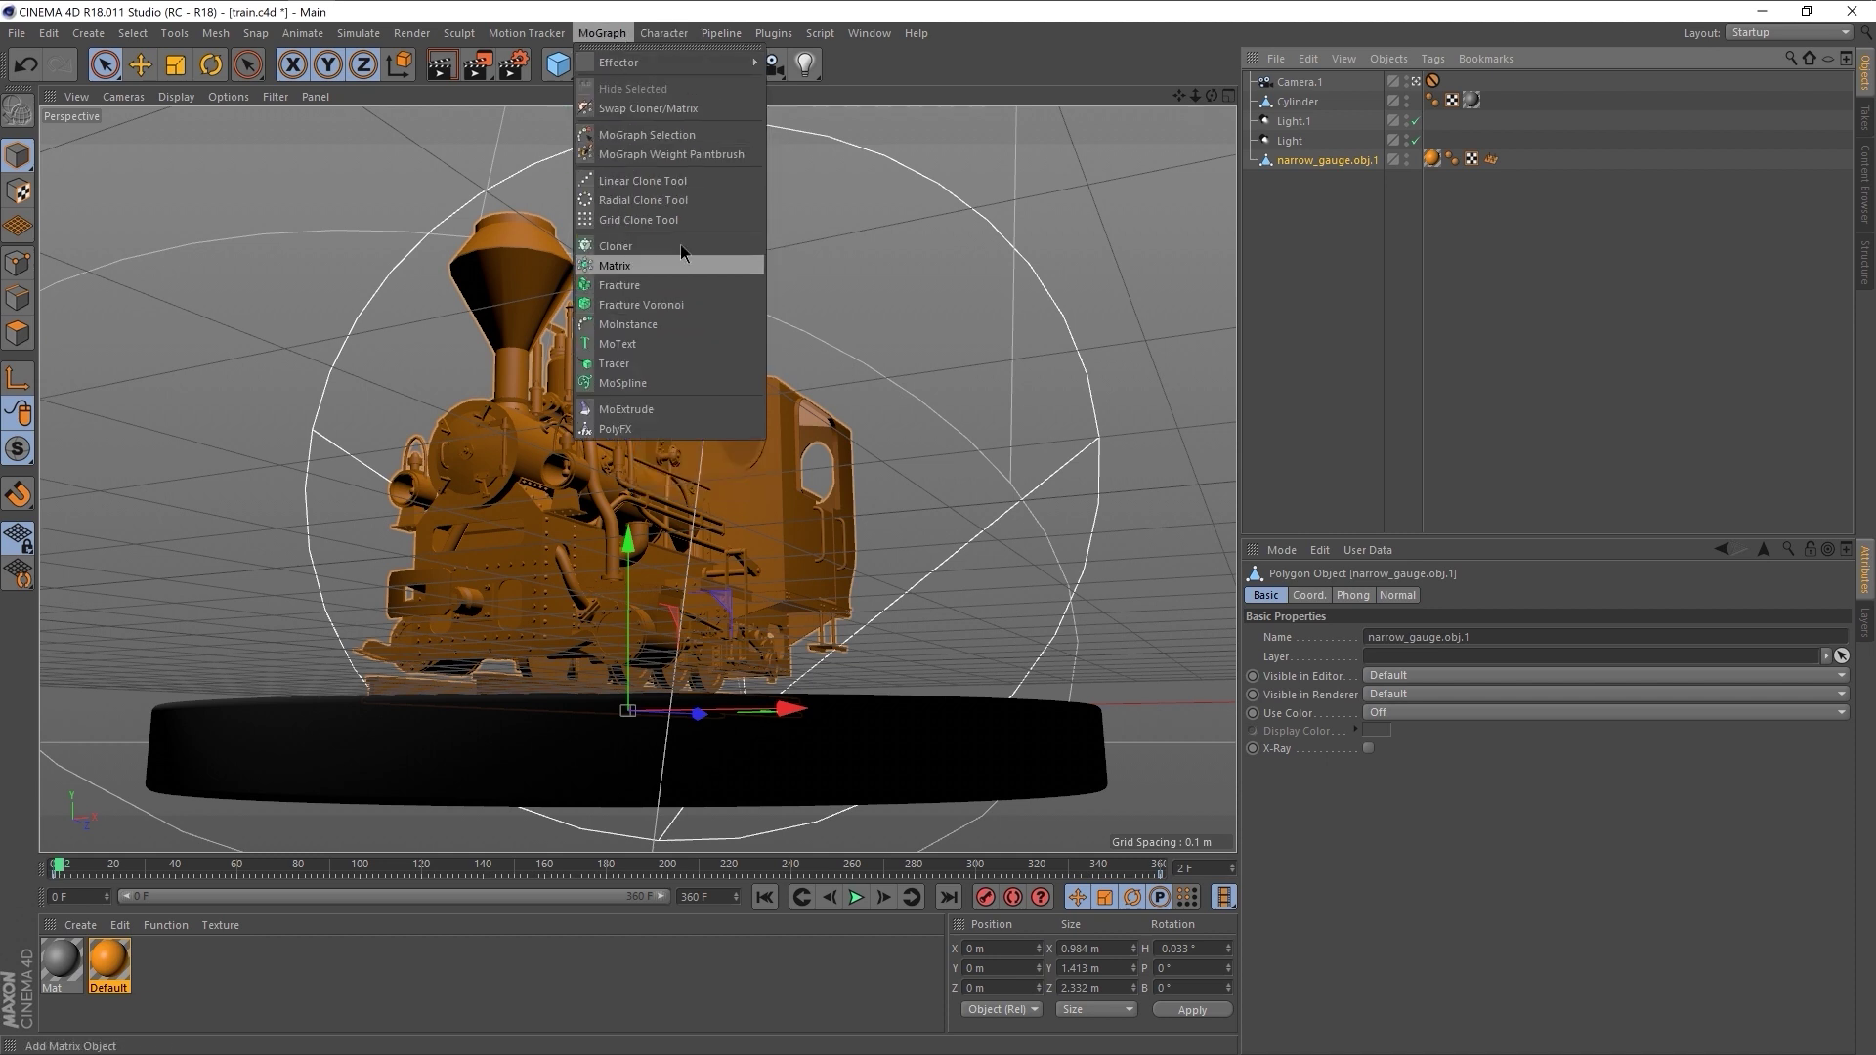
mouse_move(603, 33)
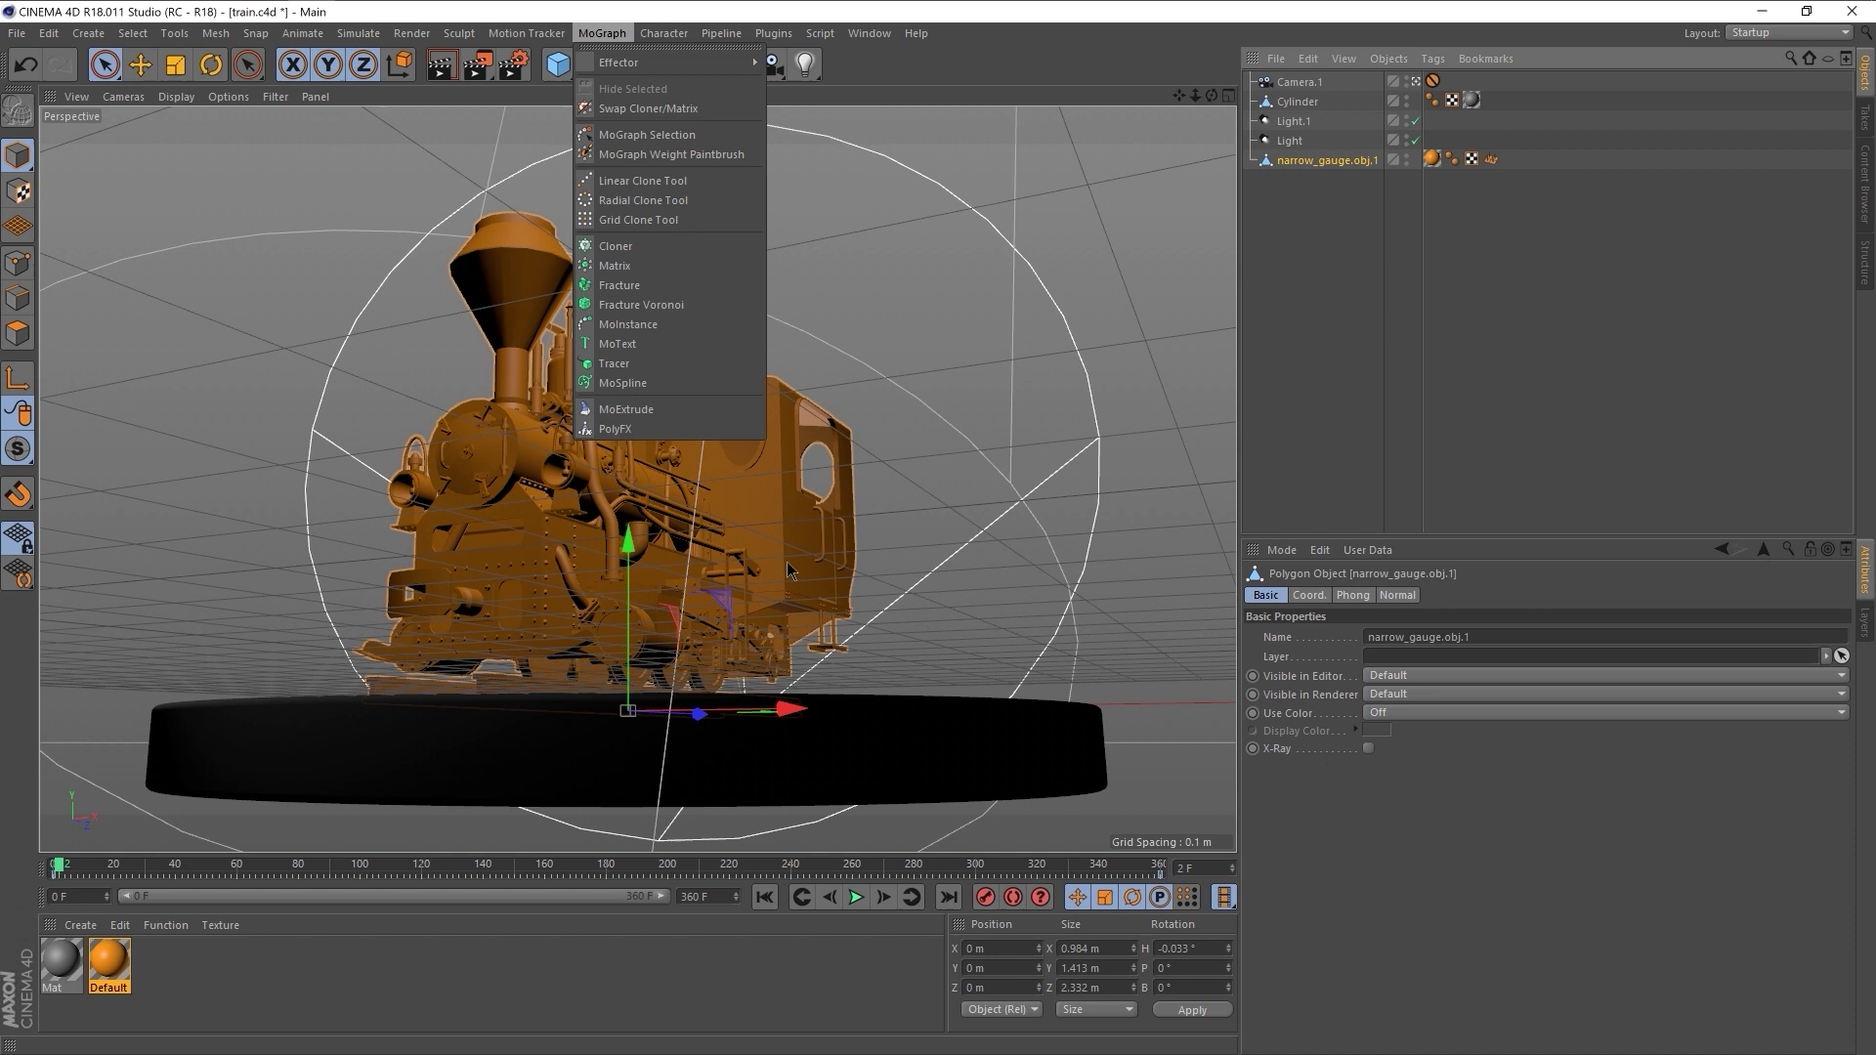
click(899, 557)
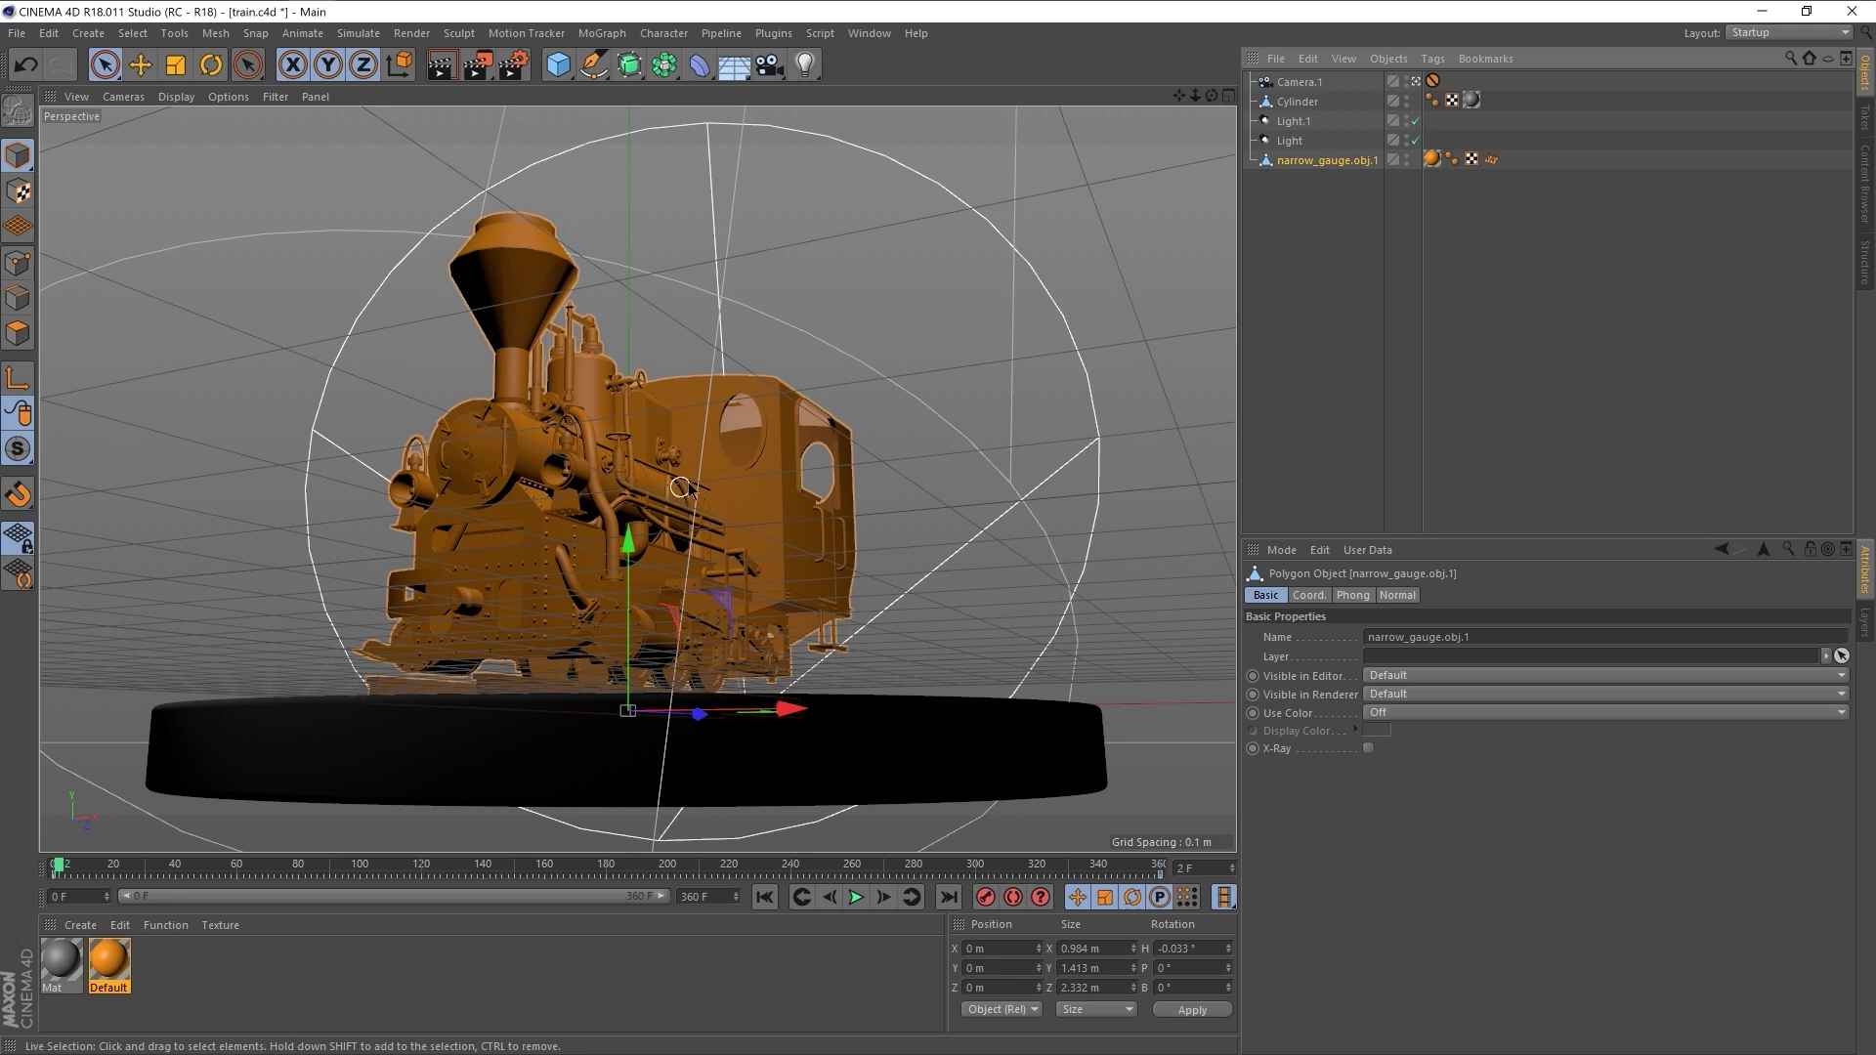
click(567, 67)
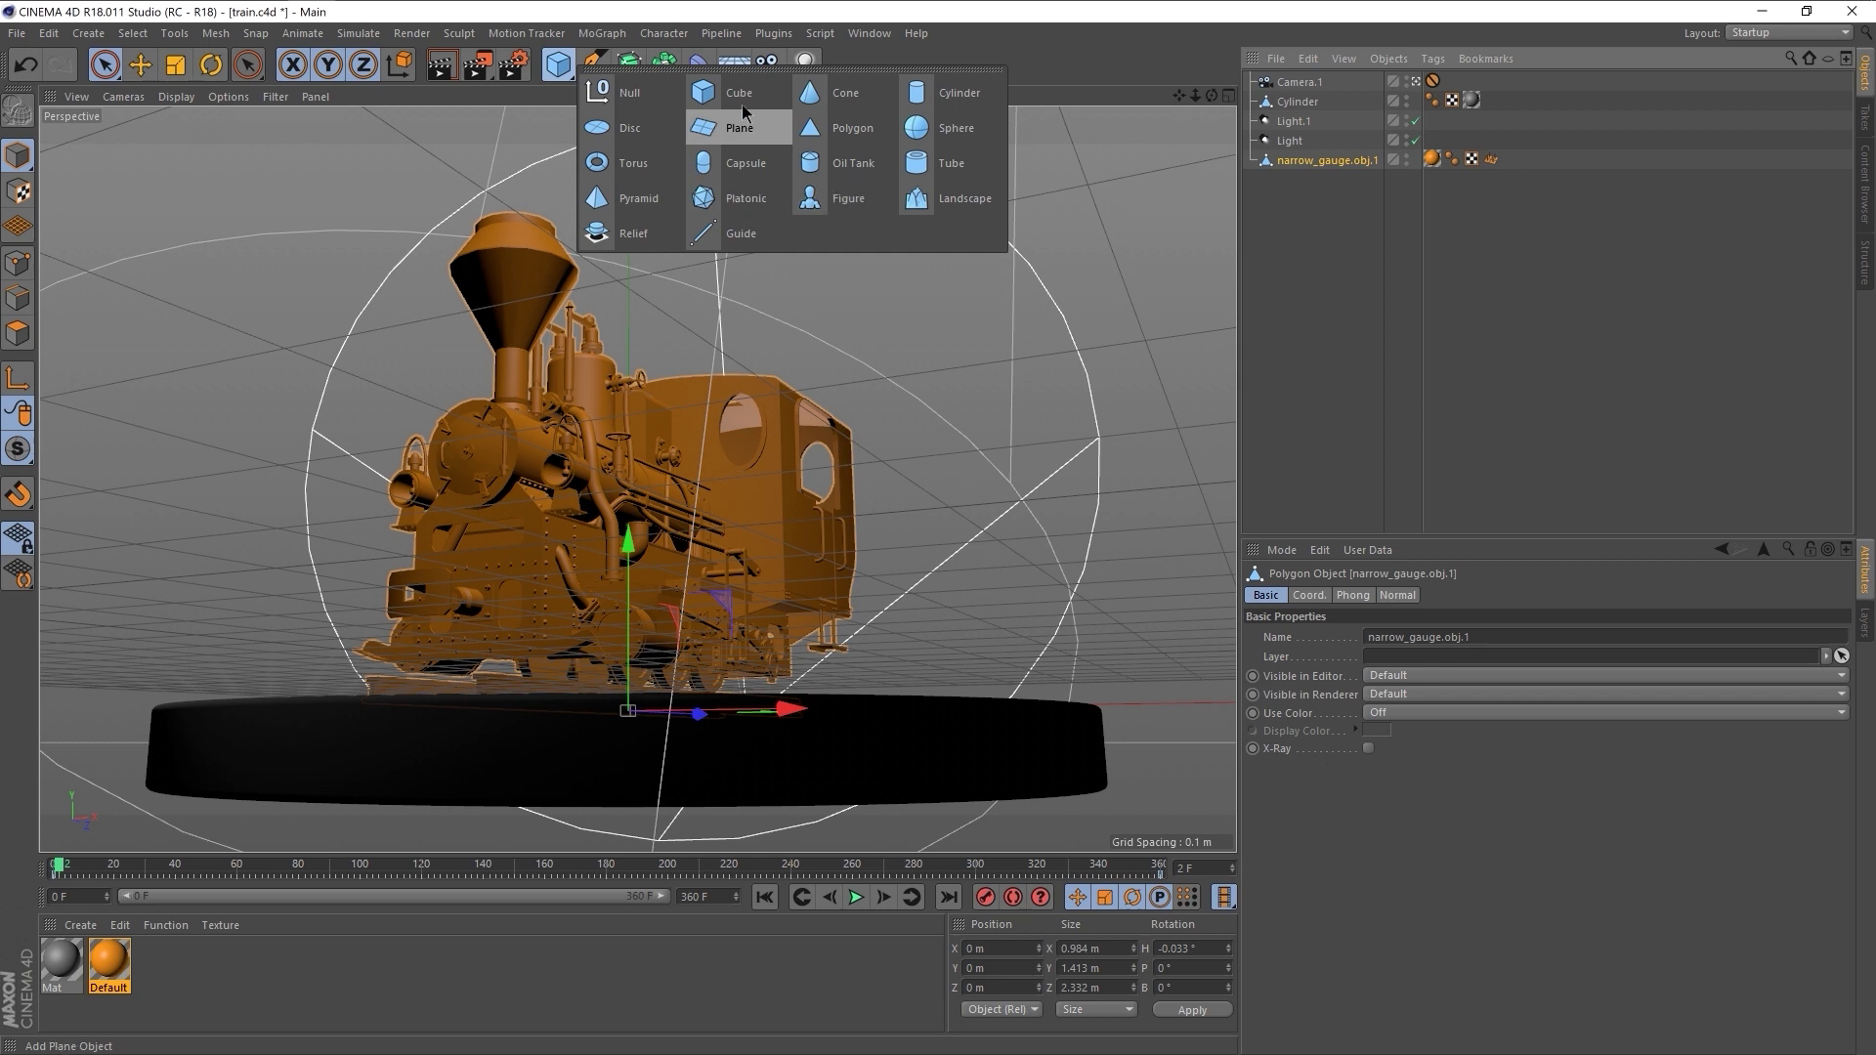
click(847, 201)
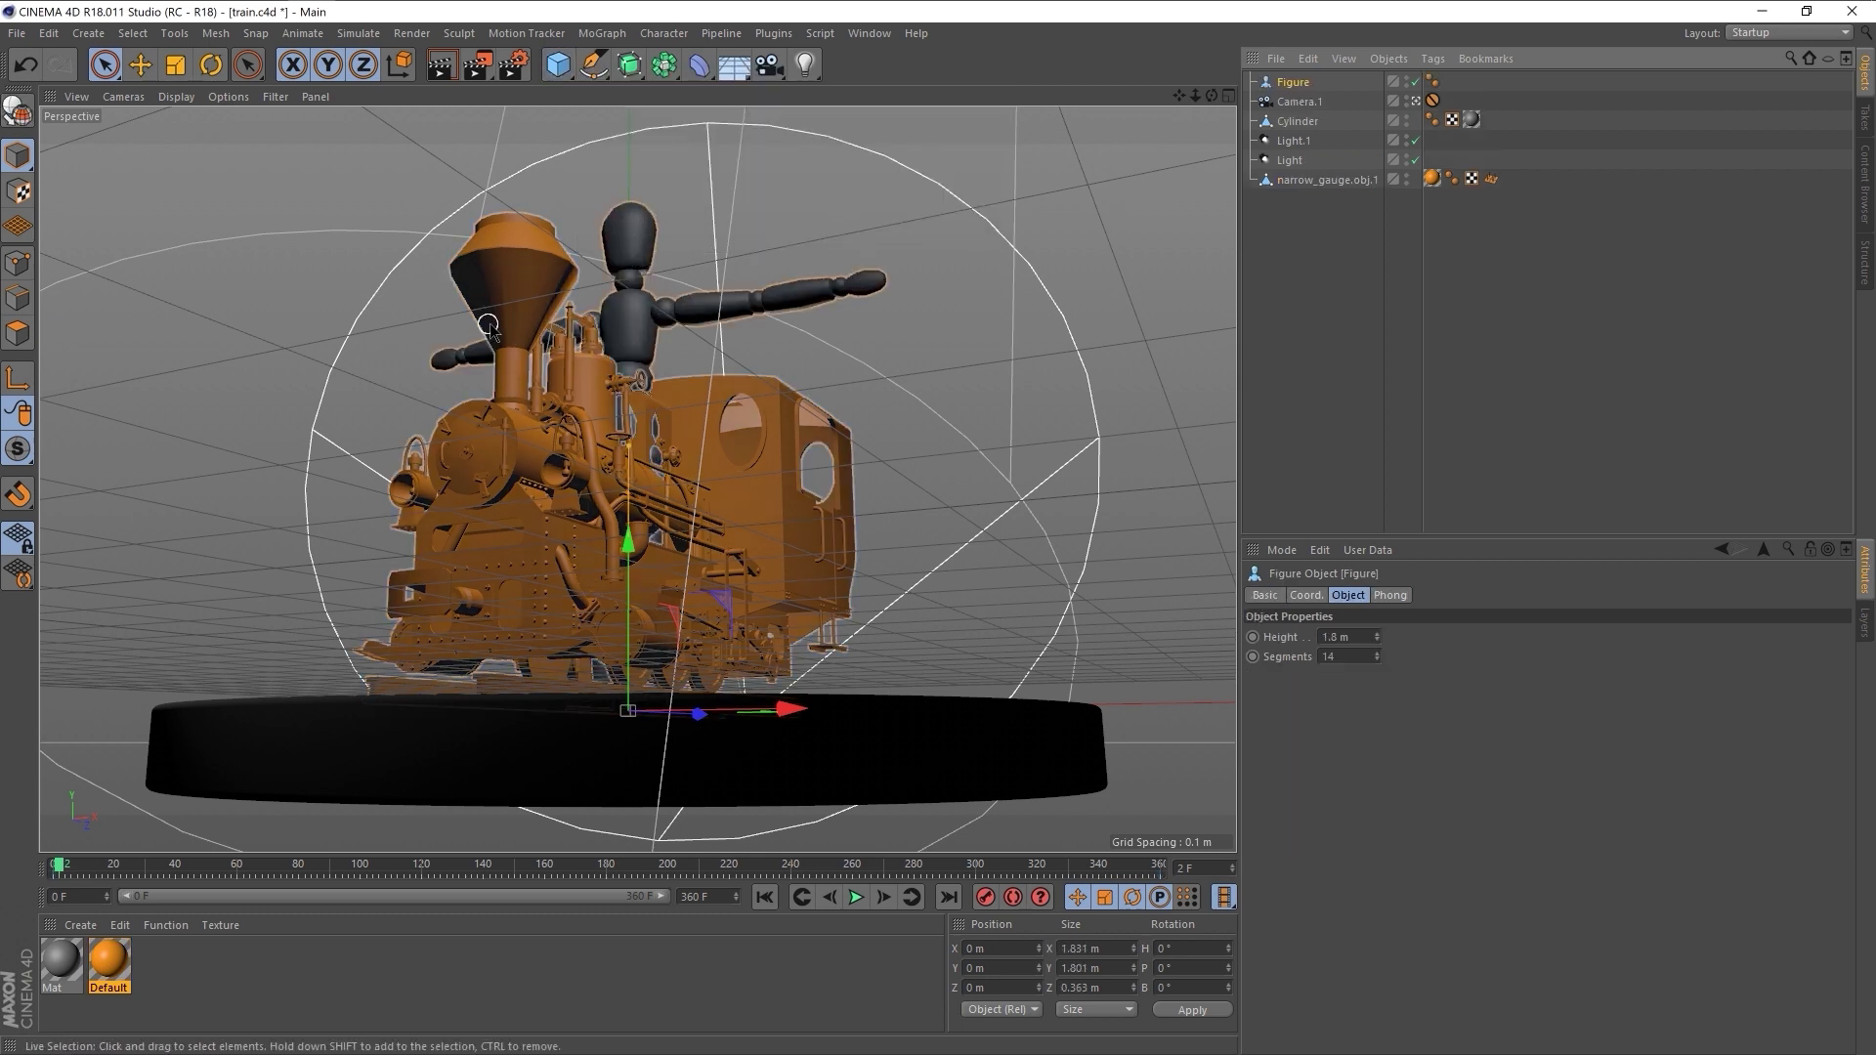
- Make the Figure editable, delete it, replay the animation, and return to Notch Builder
right_click(1300, 82)
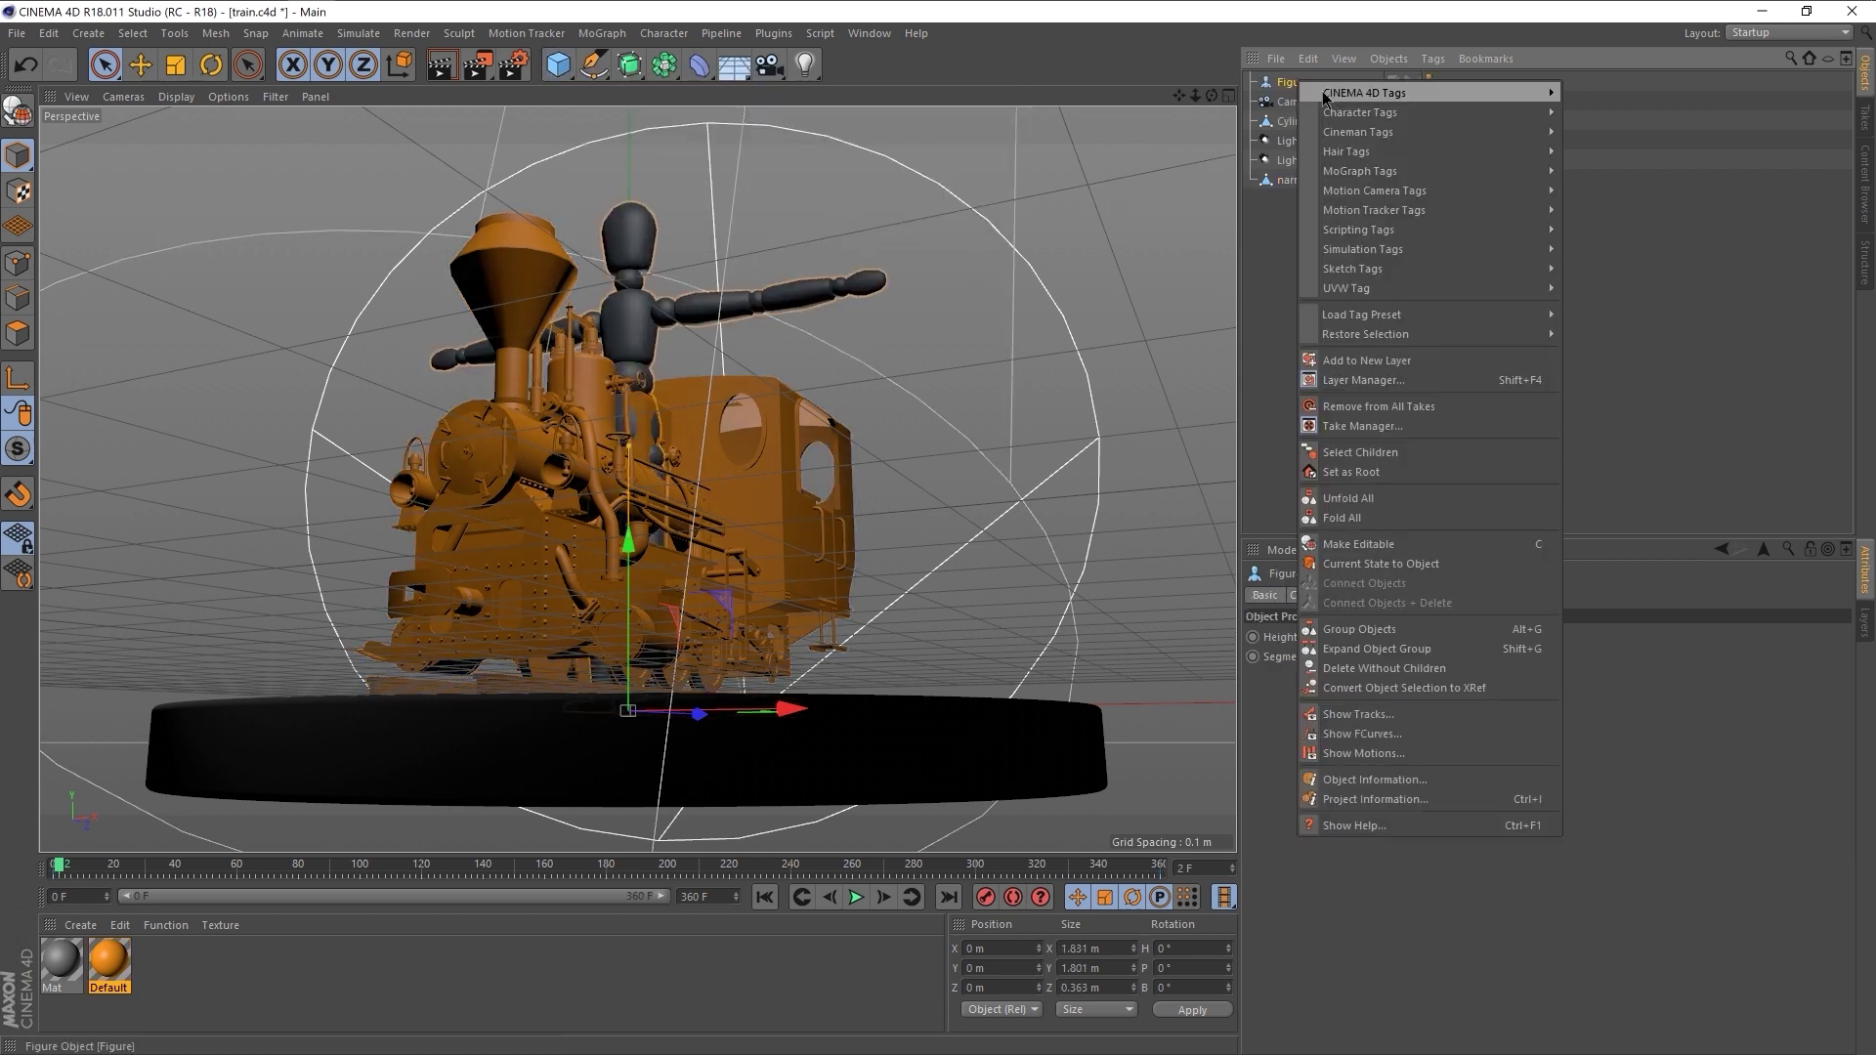
click(1379, 544)
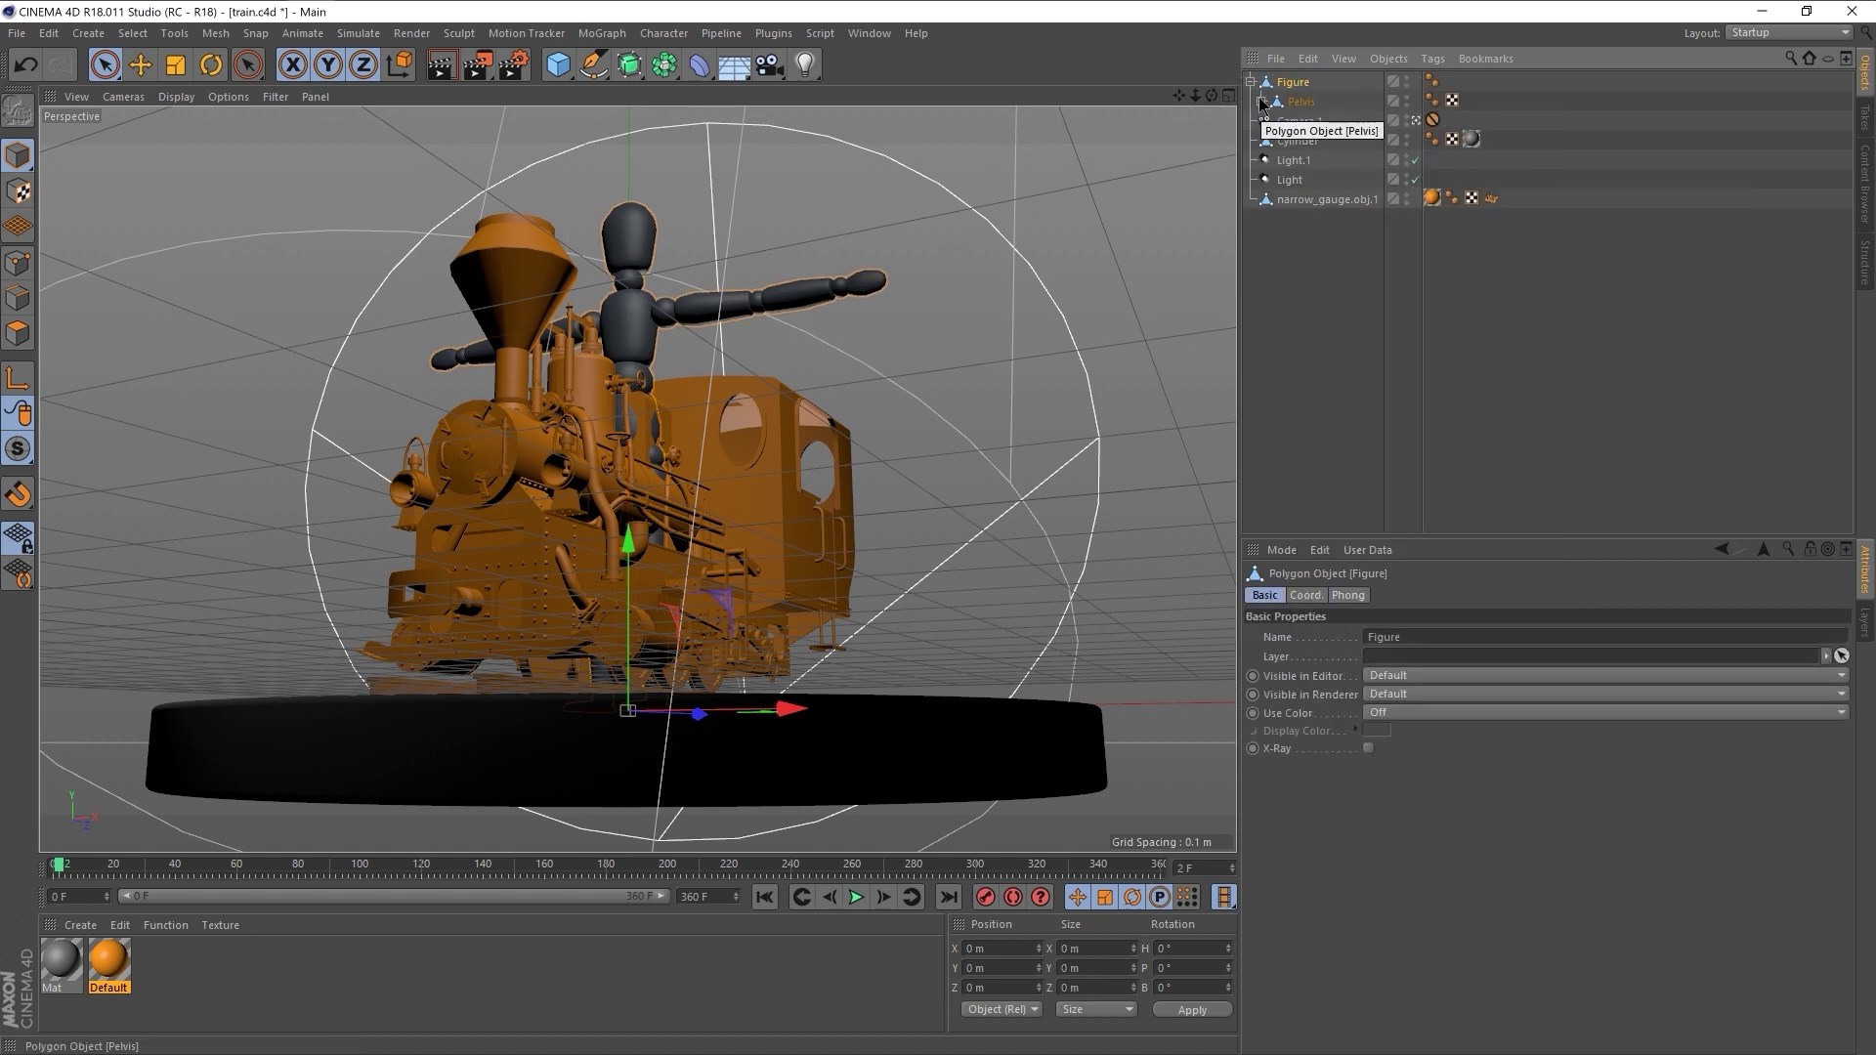
click(1262, 102)
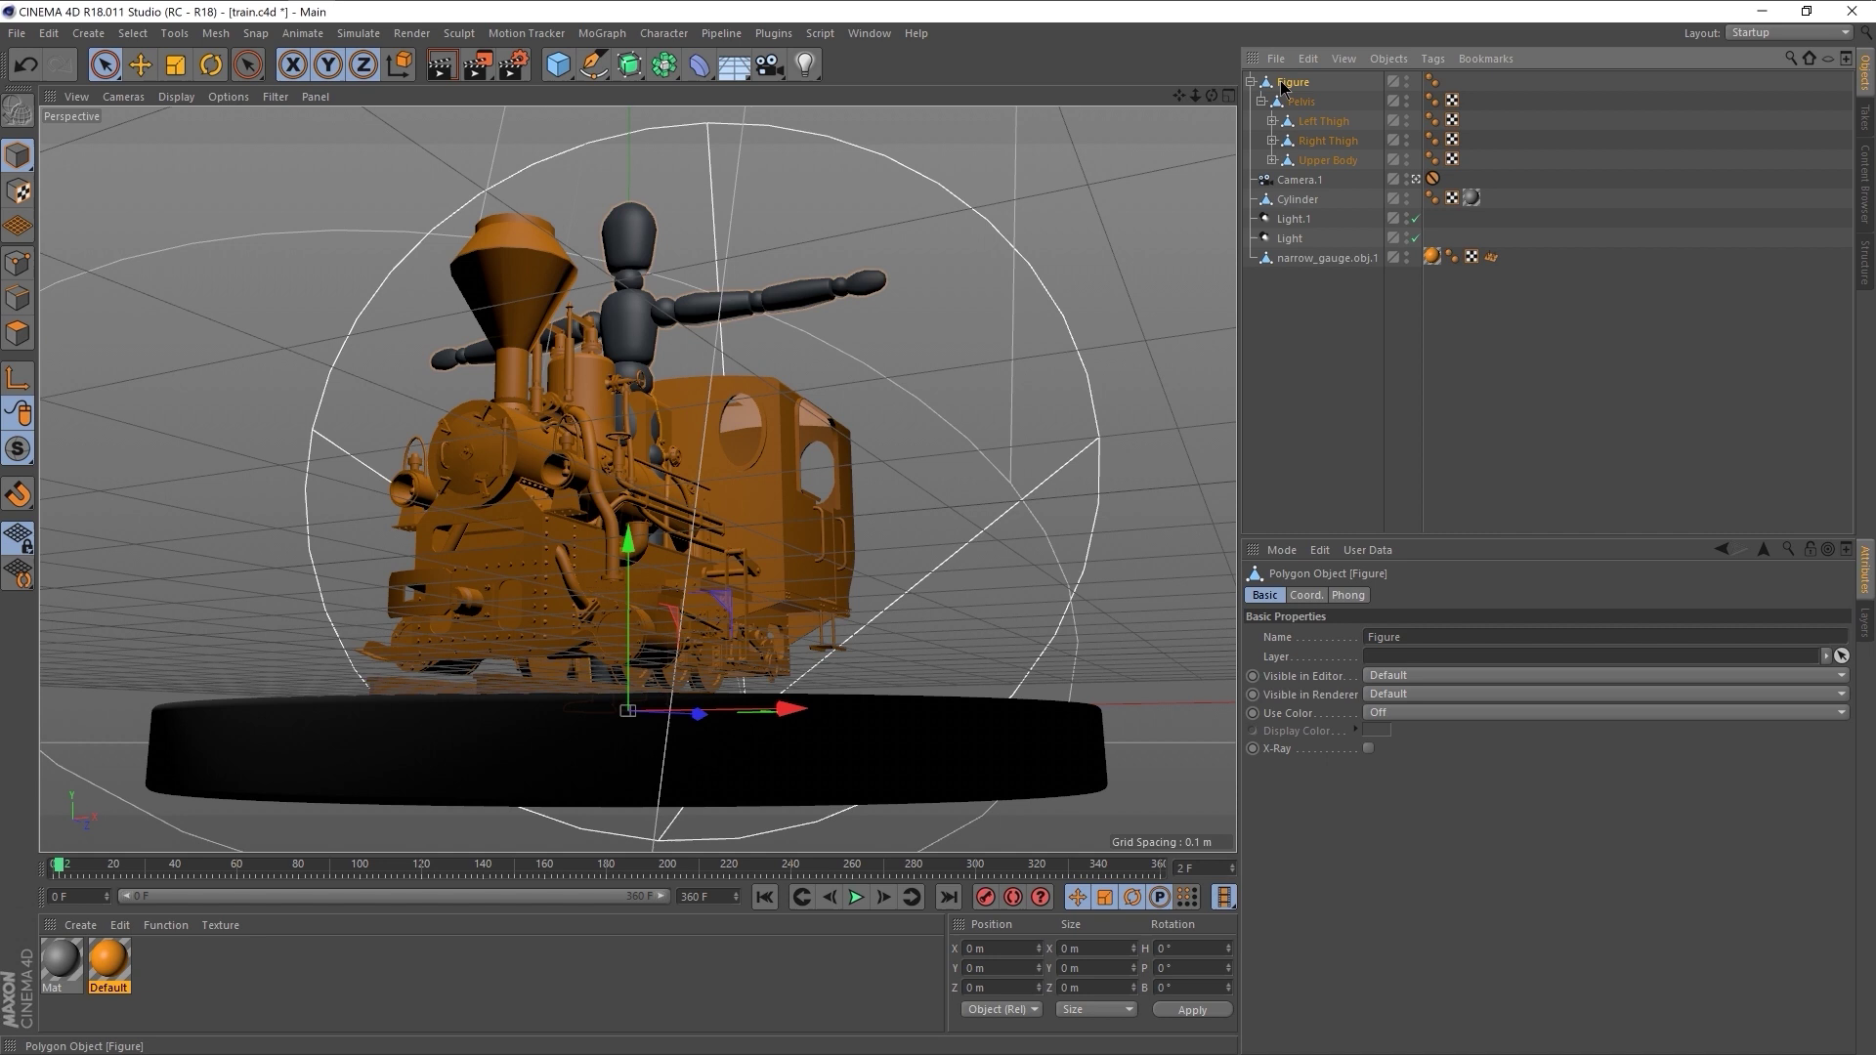
key(Delete)
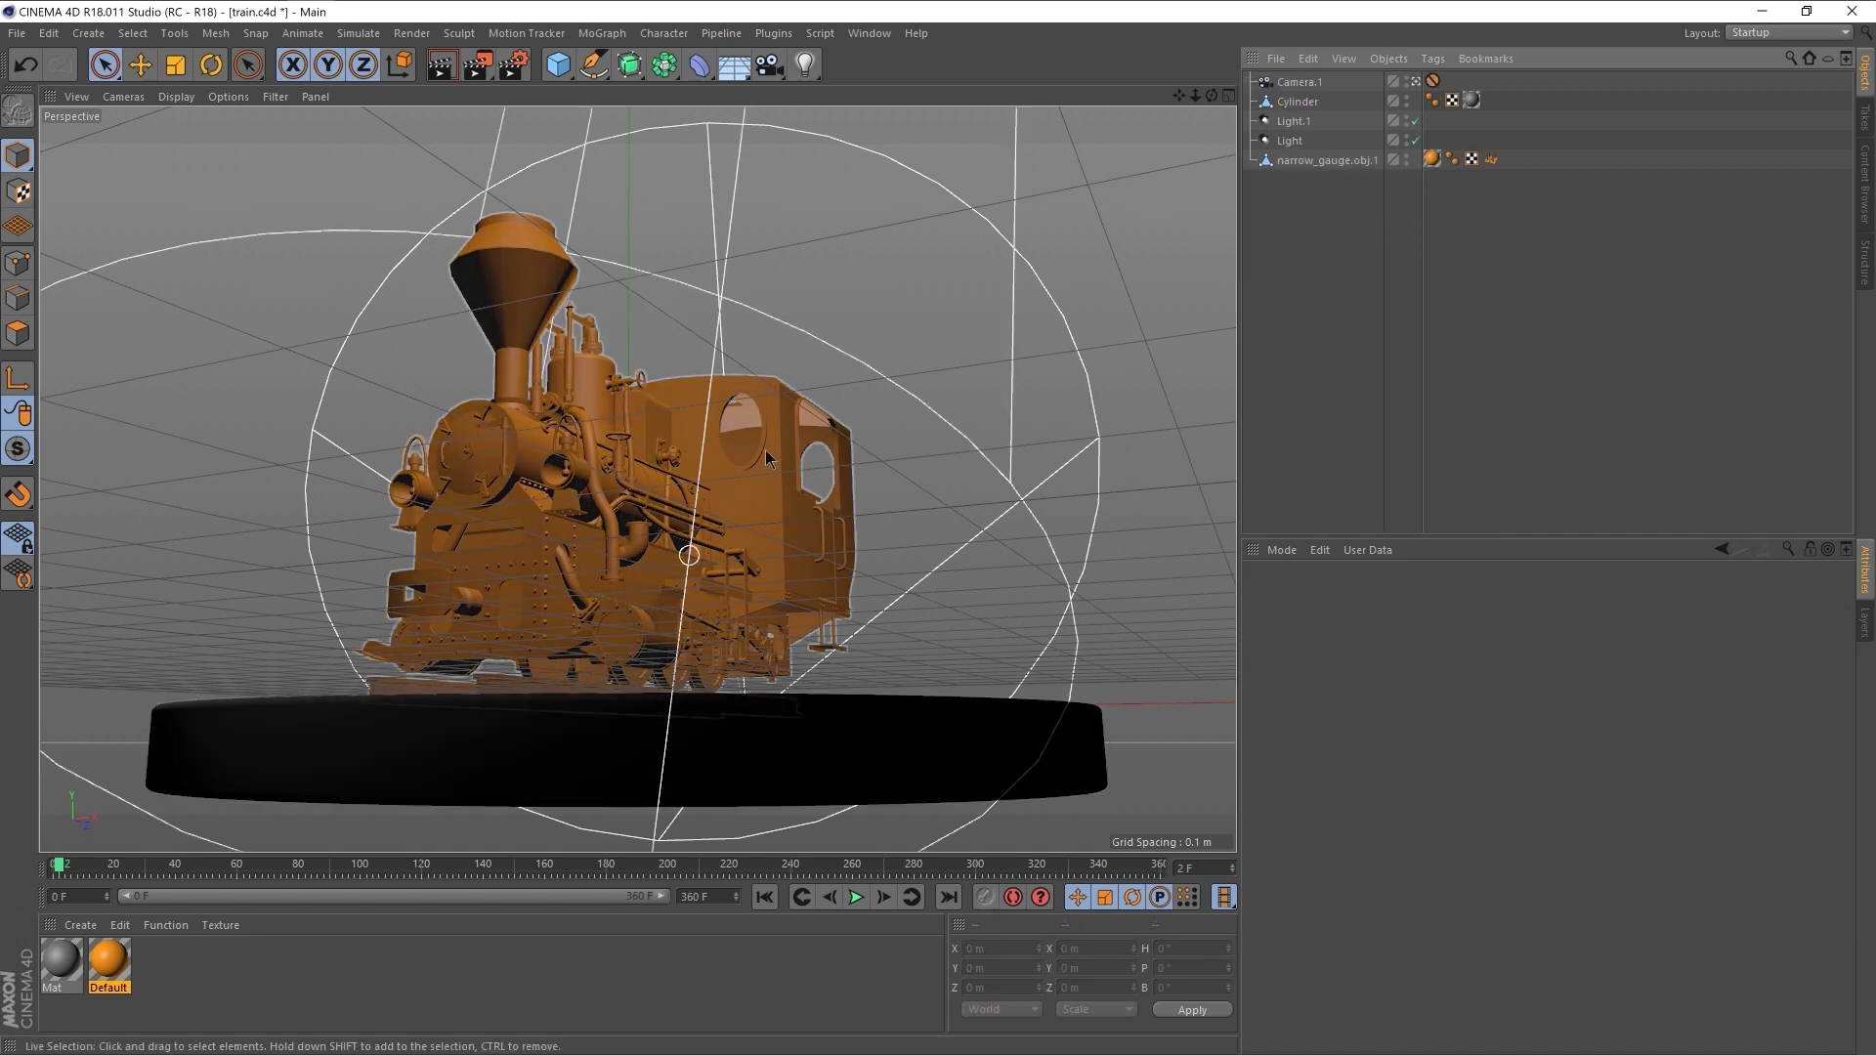
click(856, 899)
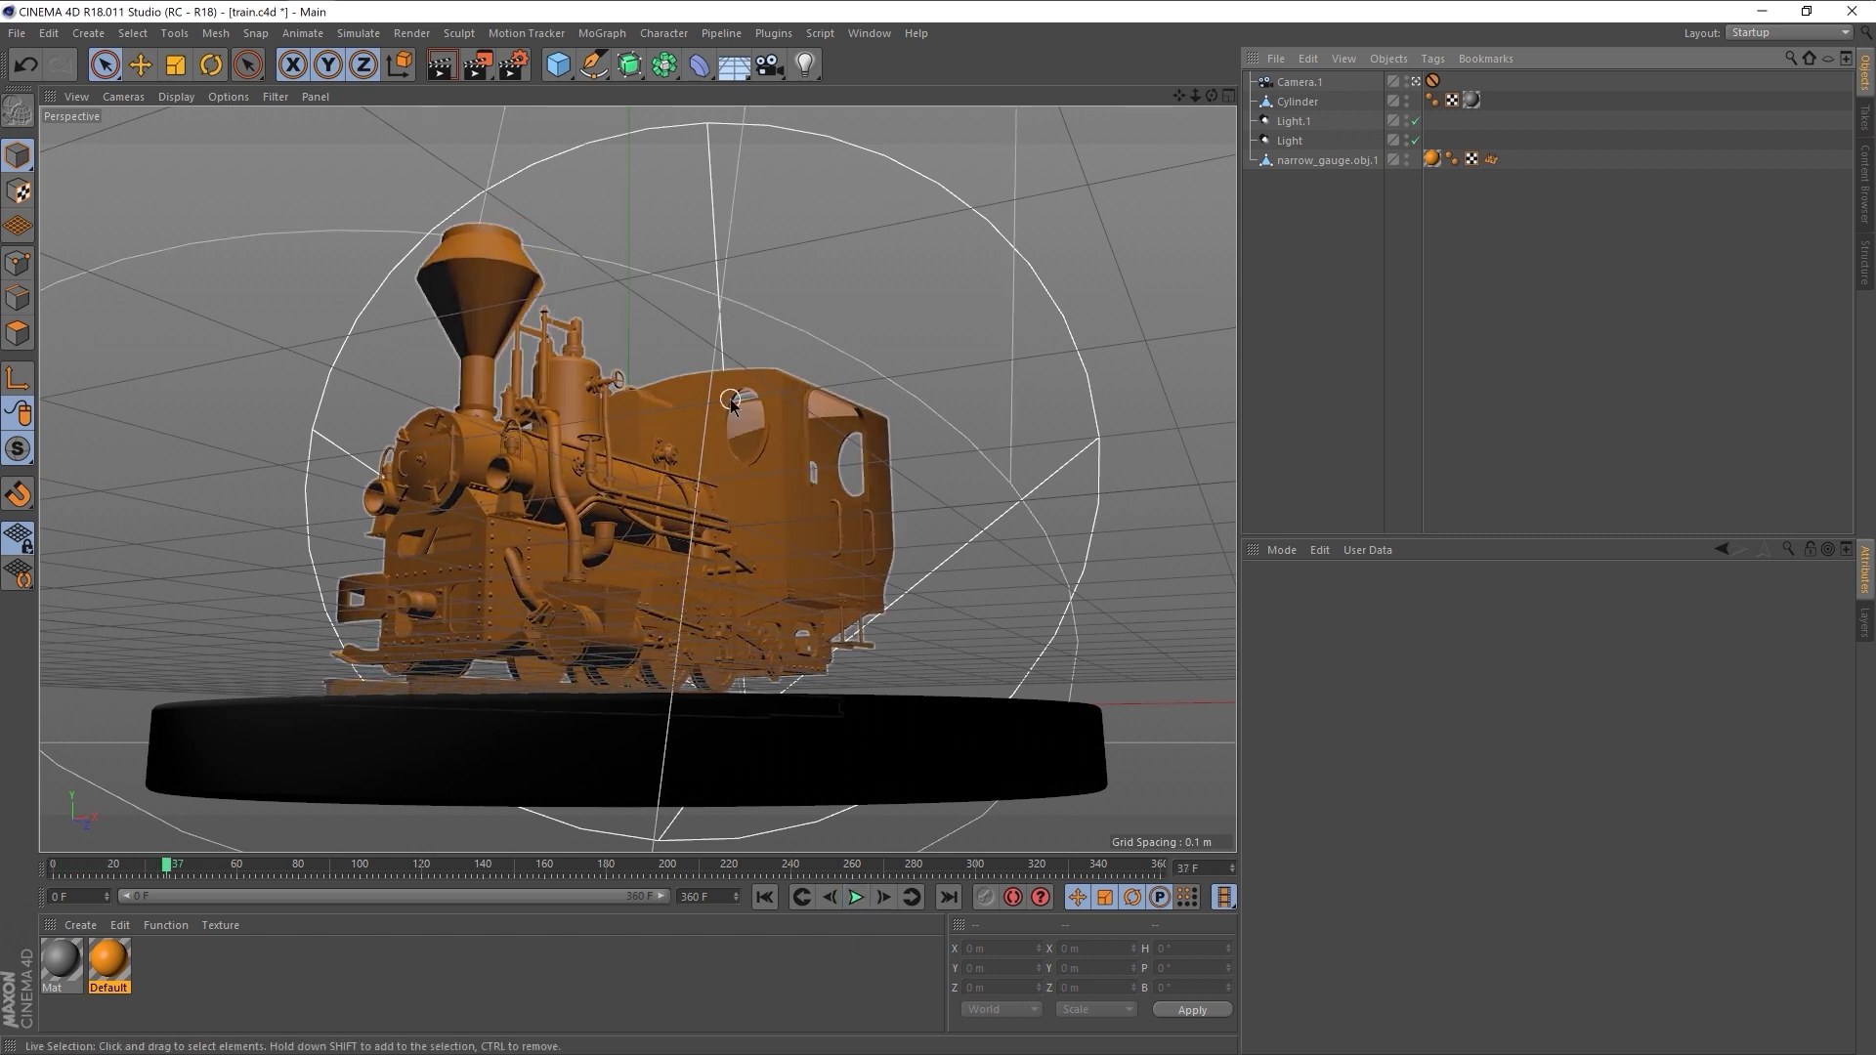
click(1764, 12)
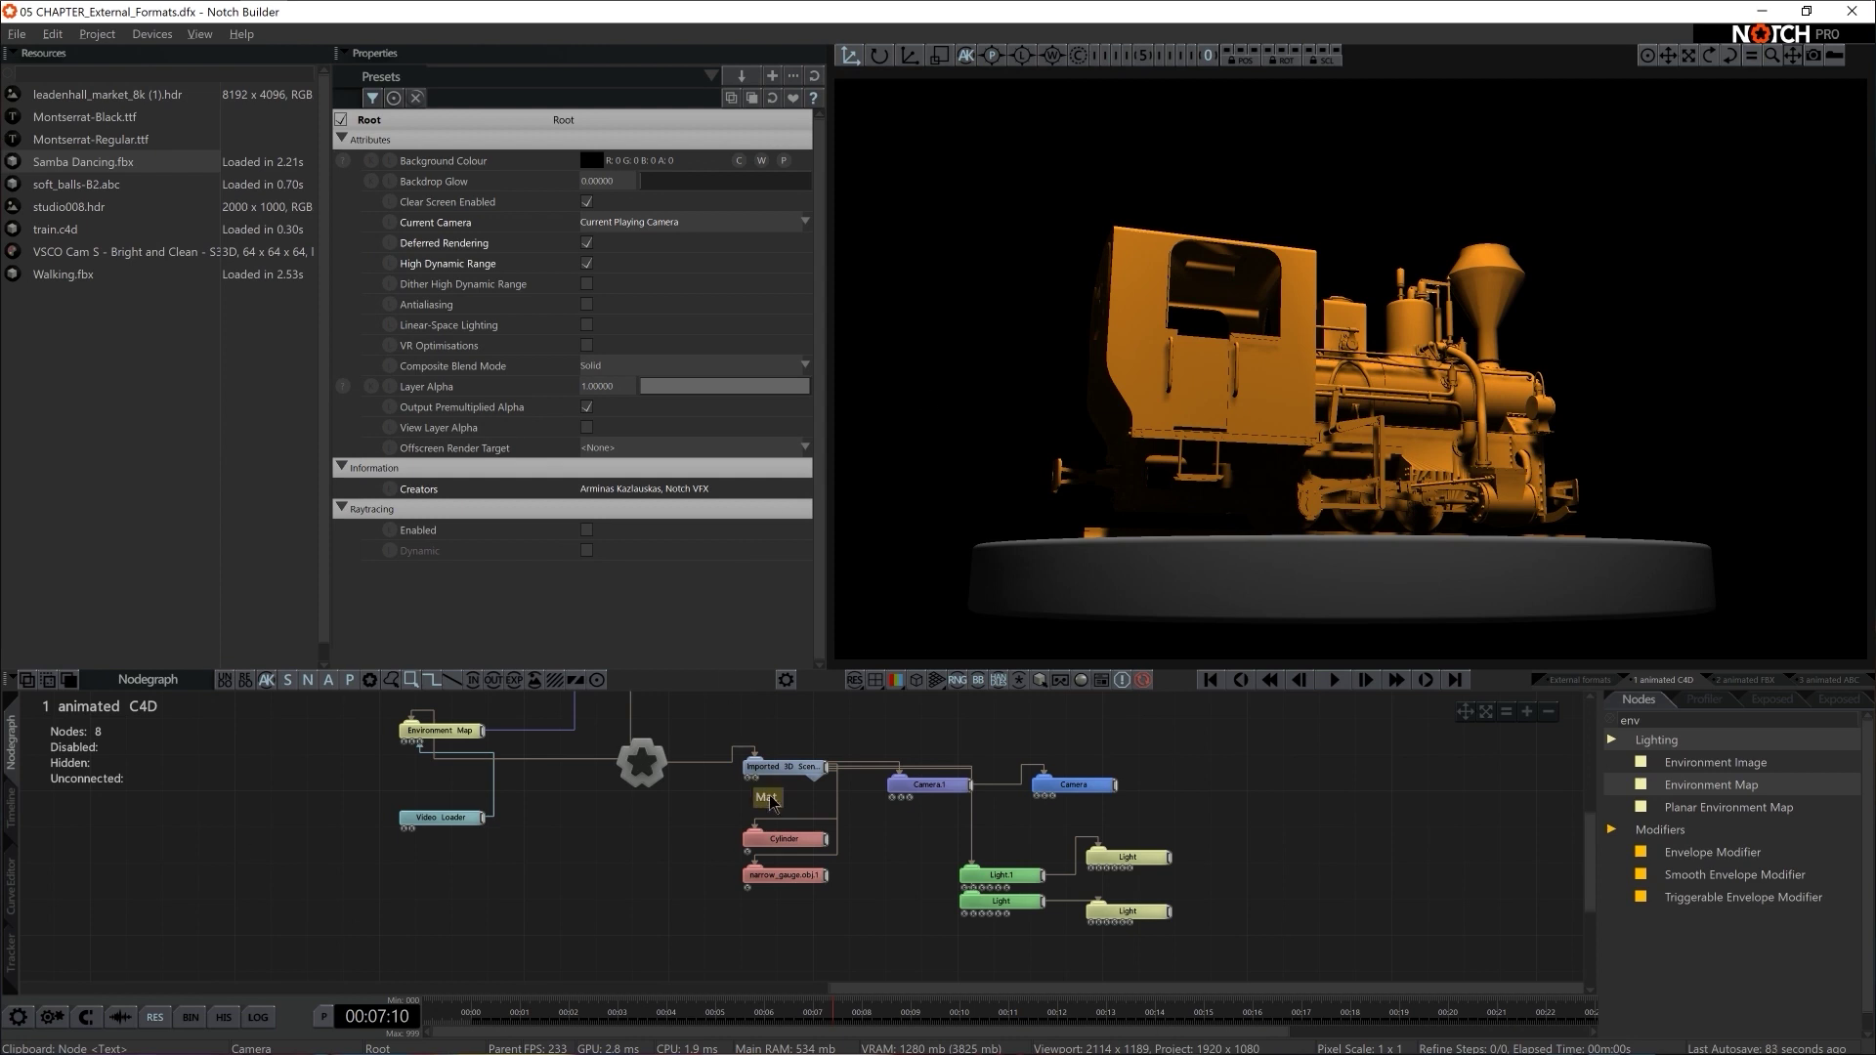
- Replace the old imported scene nodes with a fresh train.c4d Imported 3D Scene node
drag(771, 714, 1126, 909)
key(Delete)
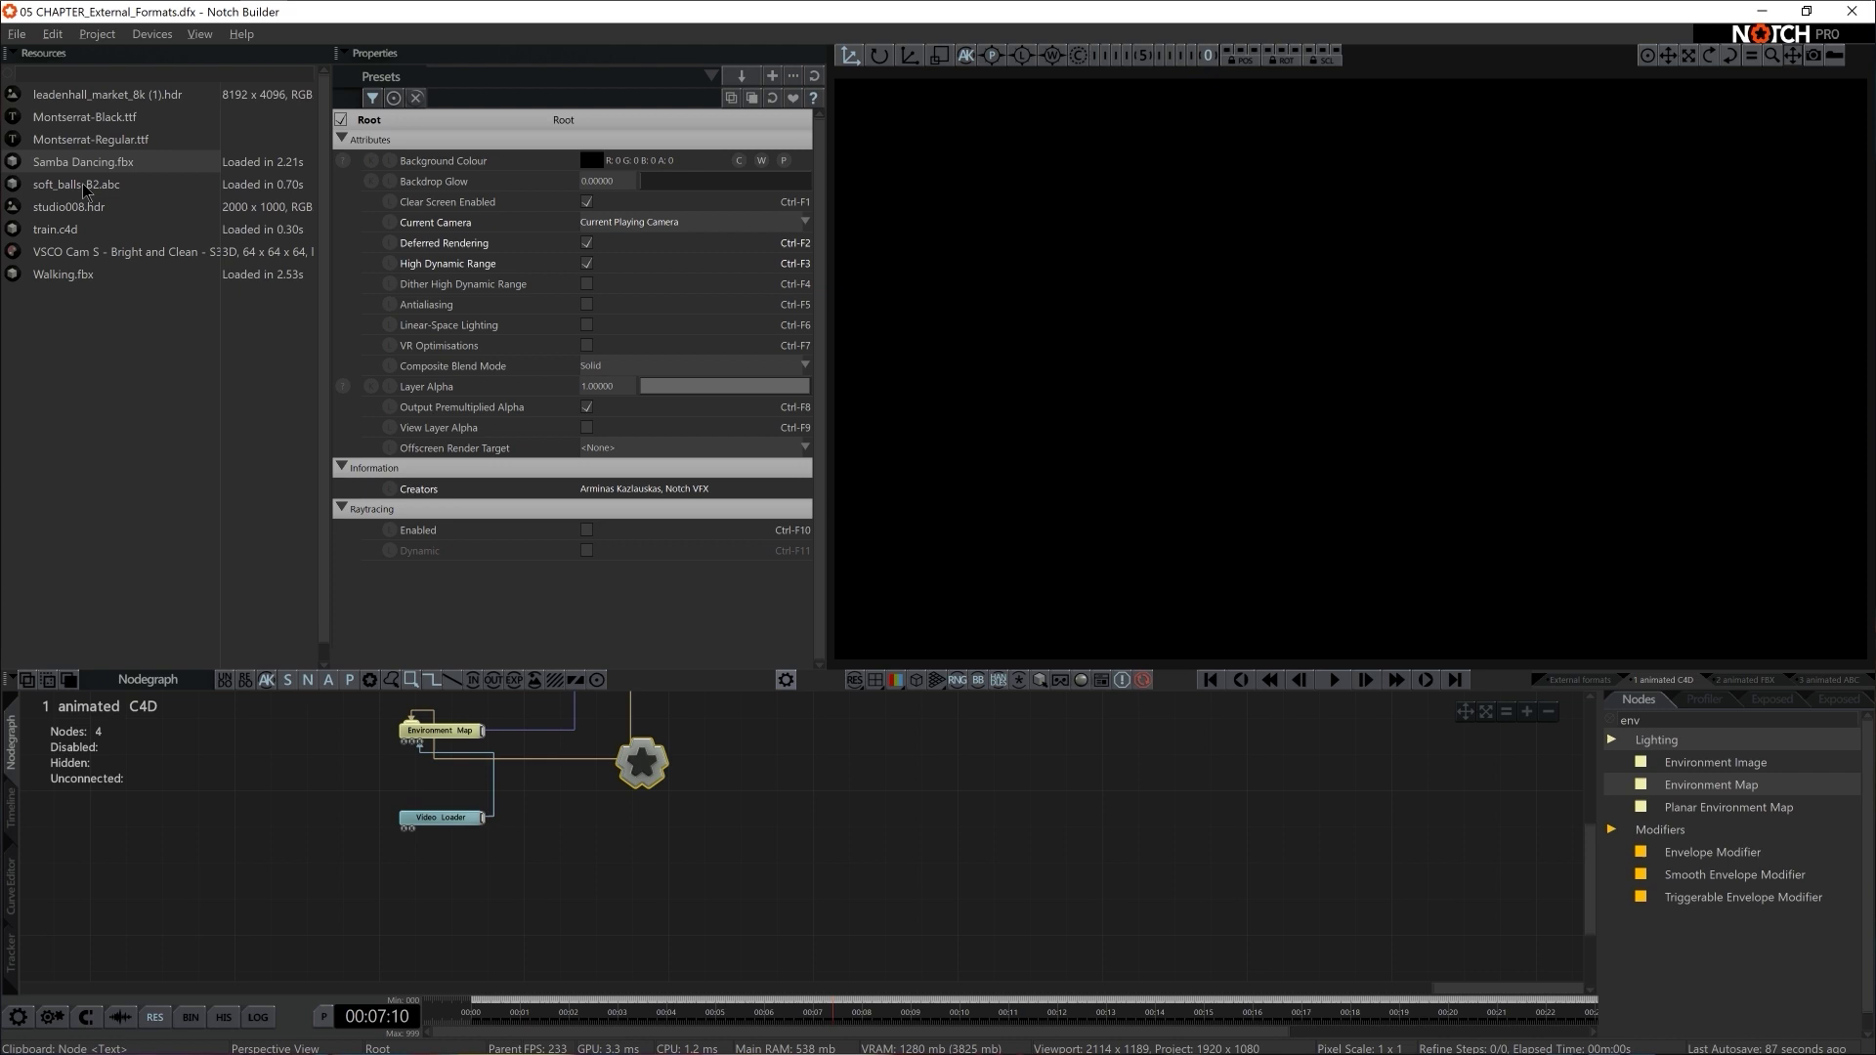
drag(67, 231, 742, 800)
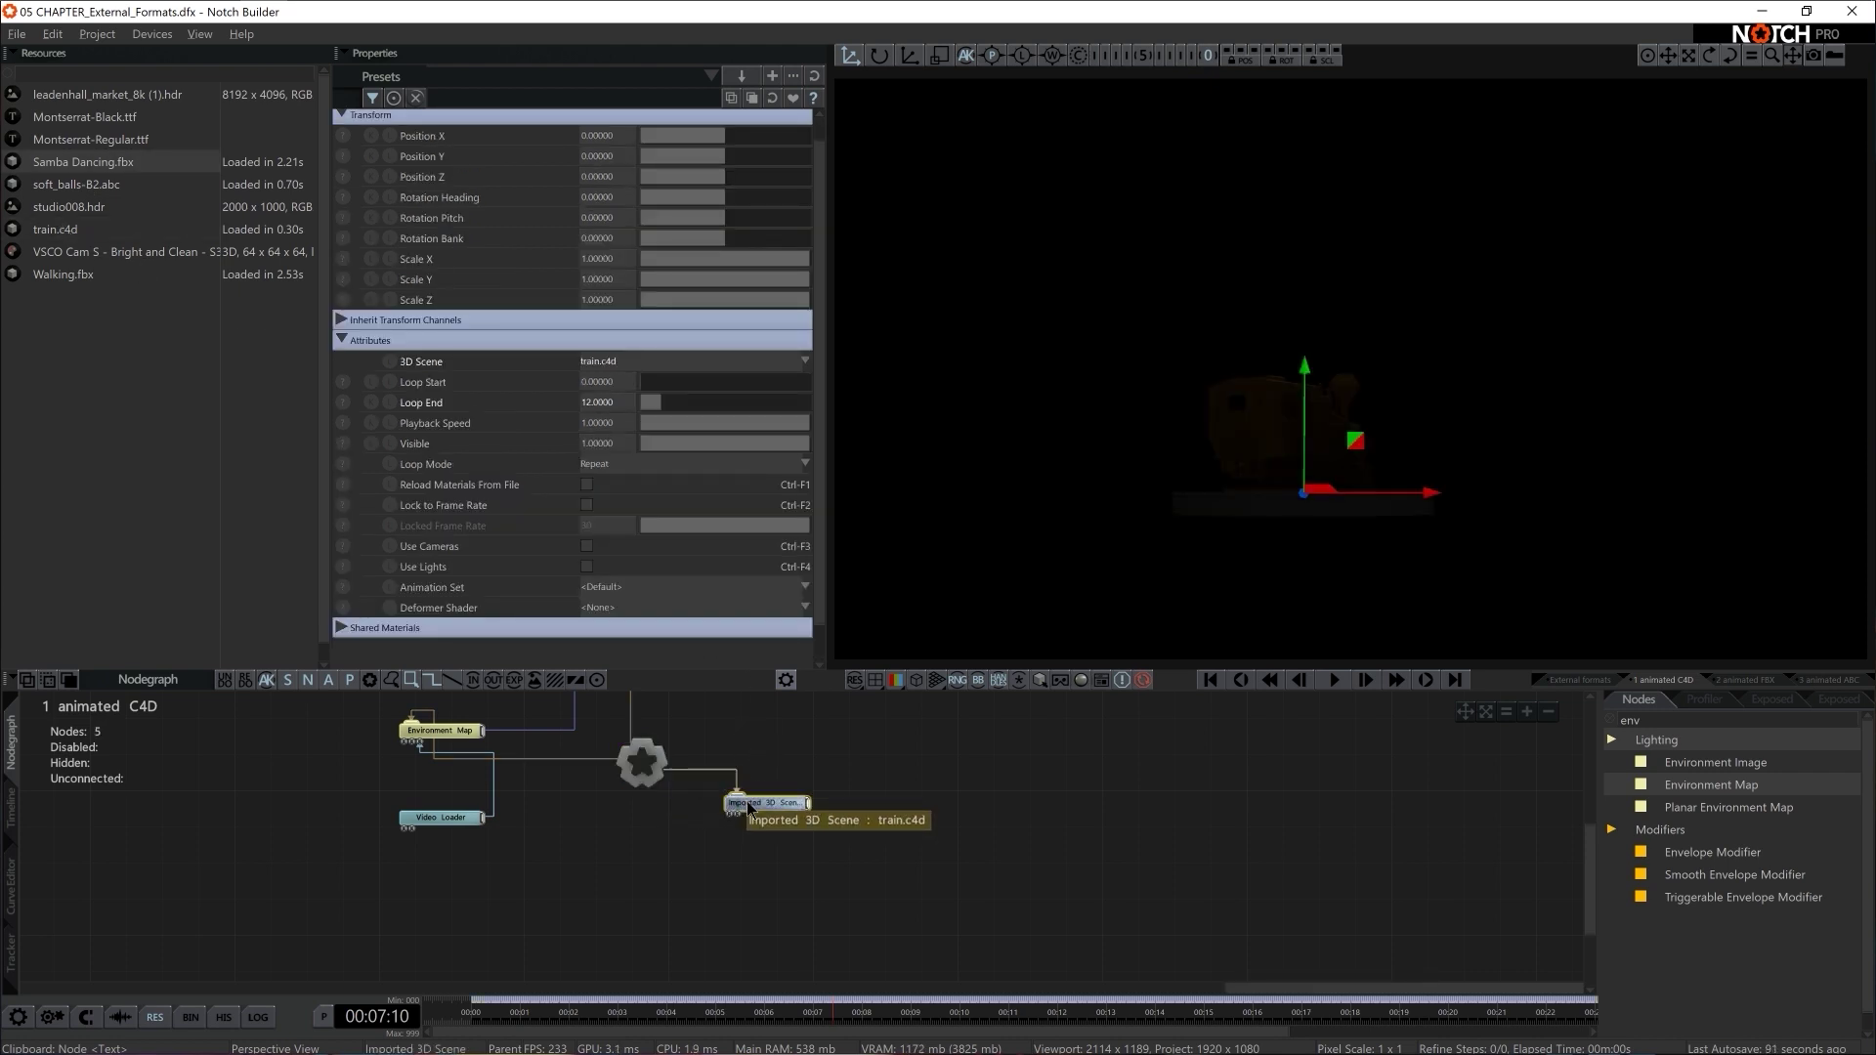
scroll(857, 888, up, 3)
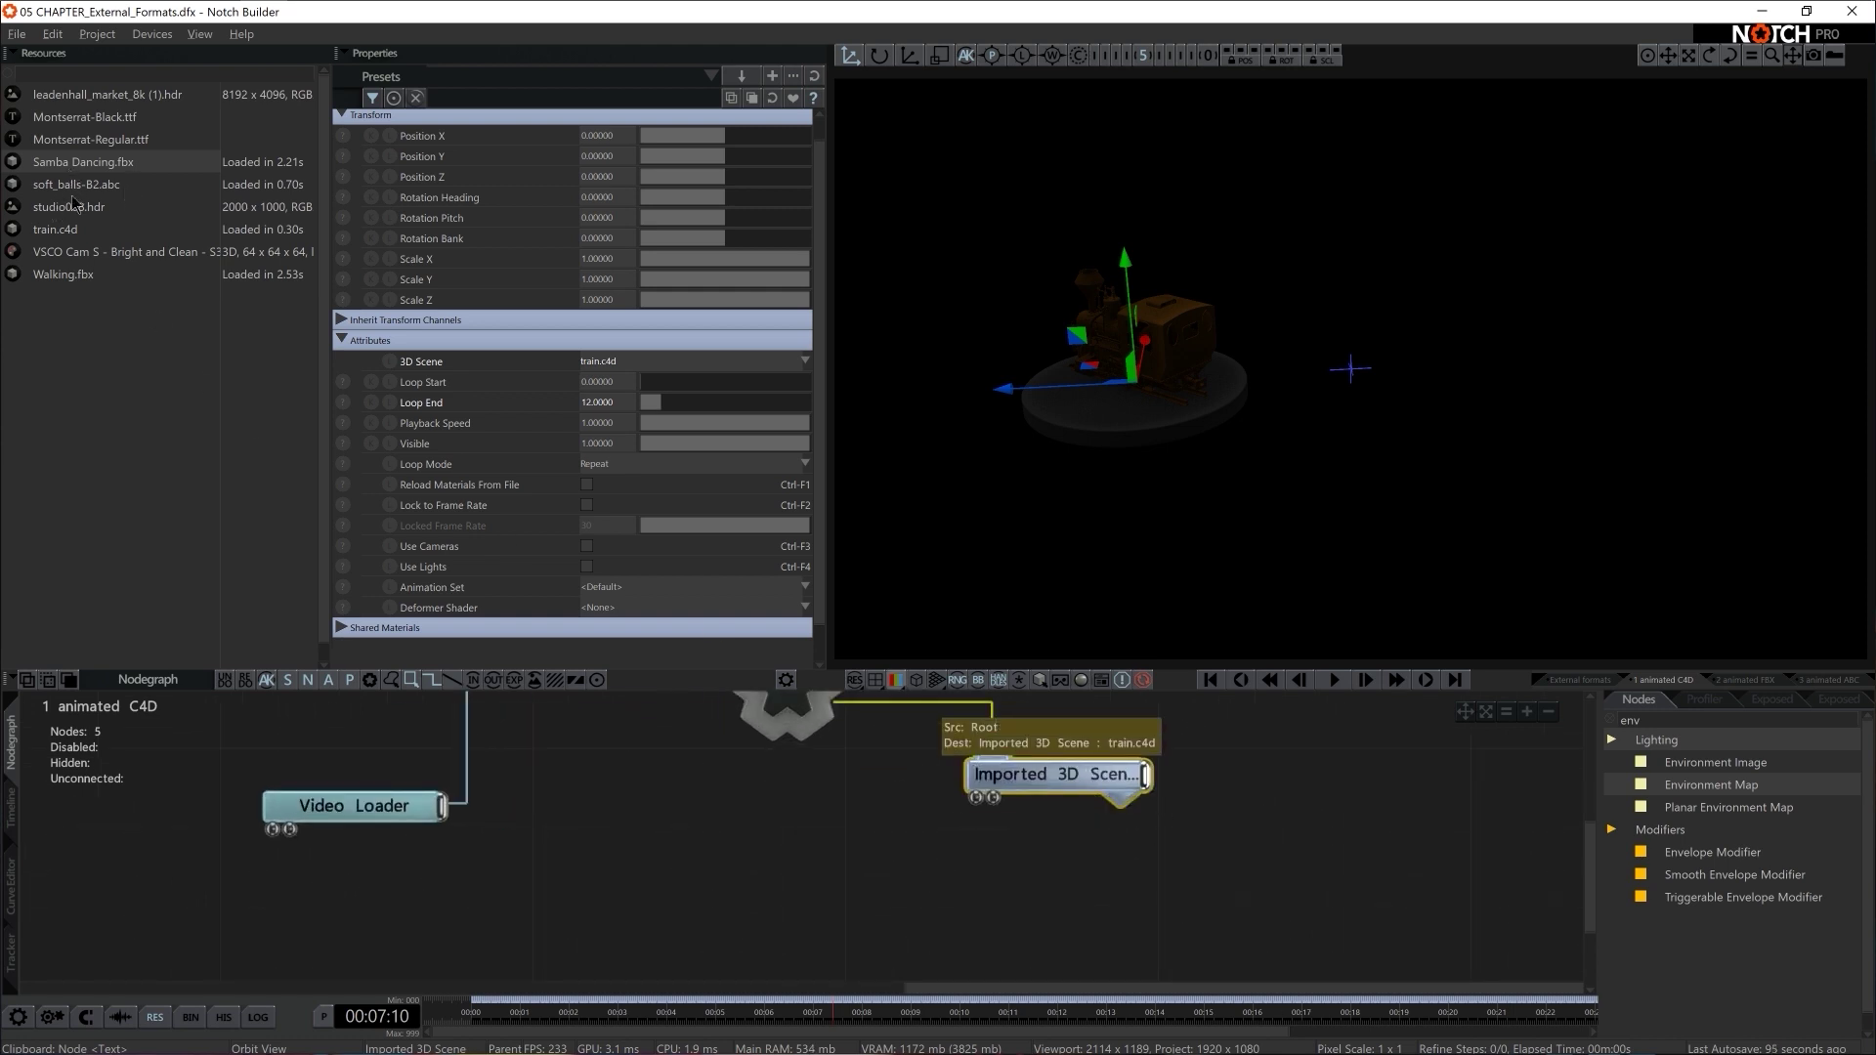
click(74, 234)
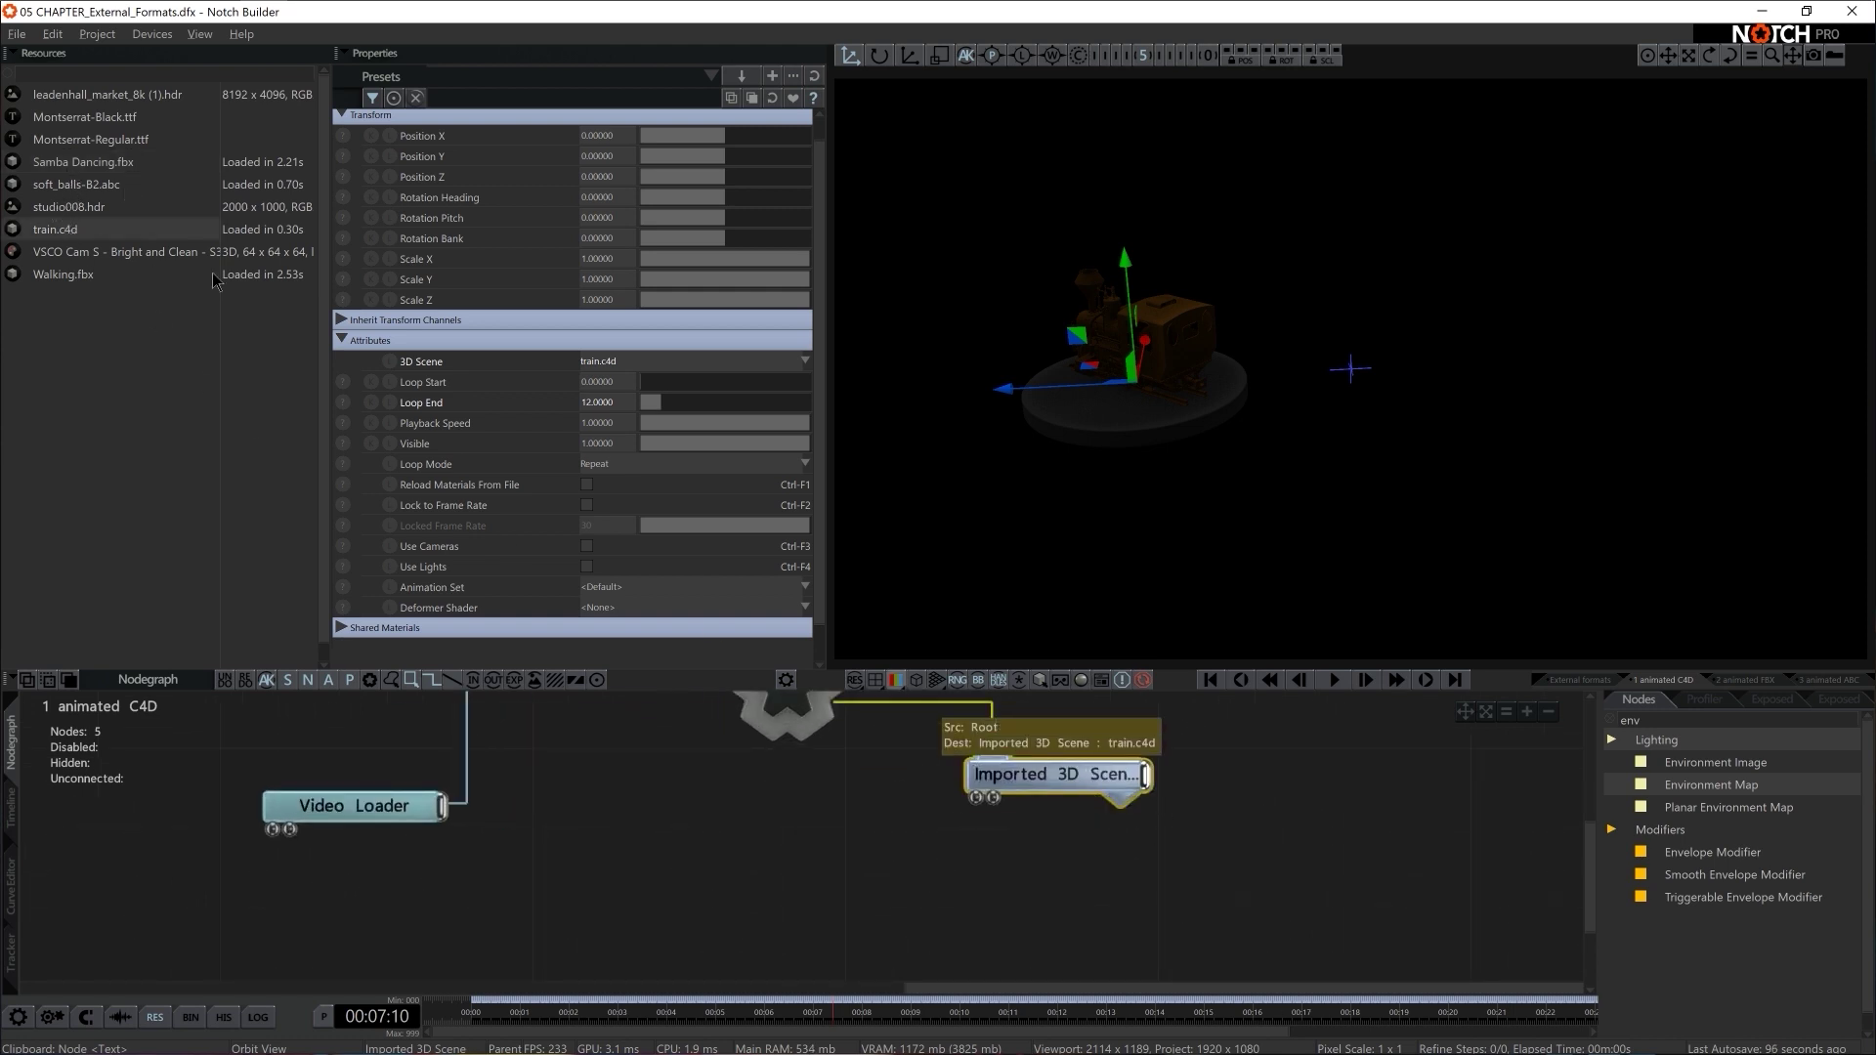
double_click(1121, 789)
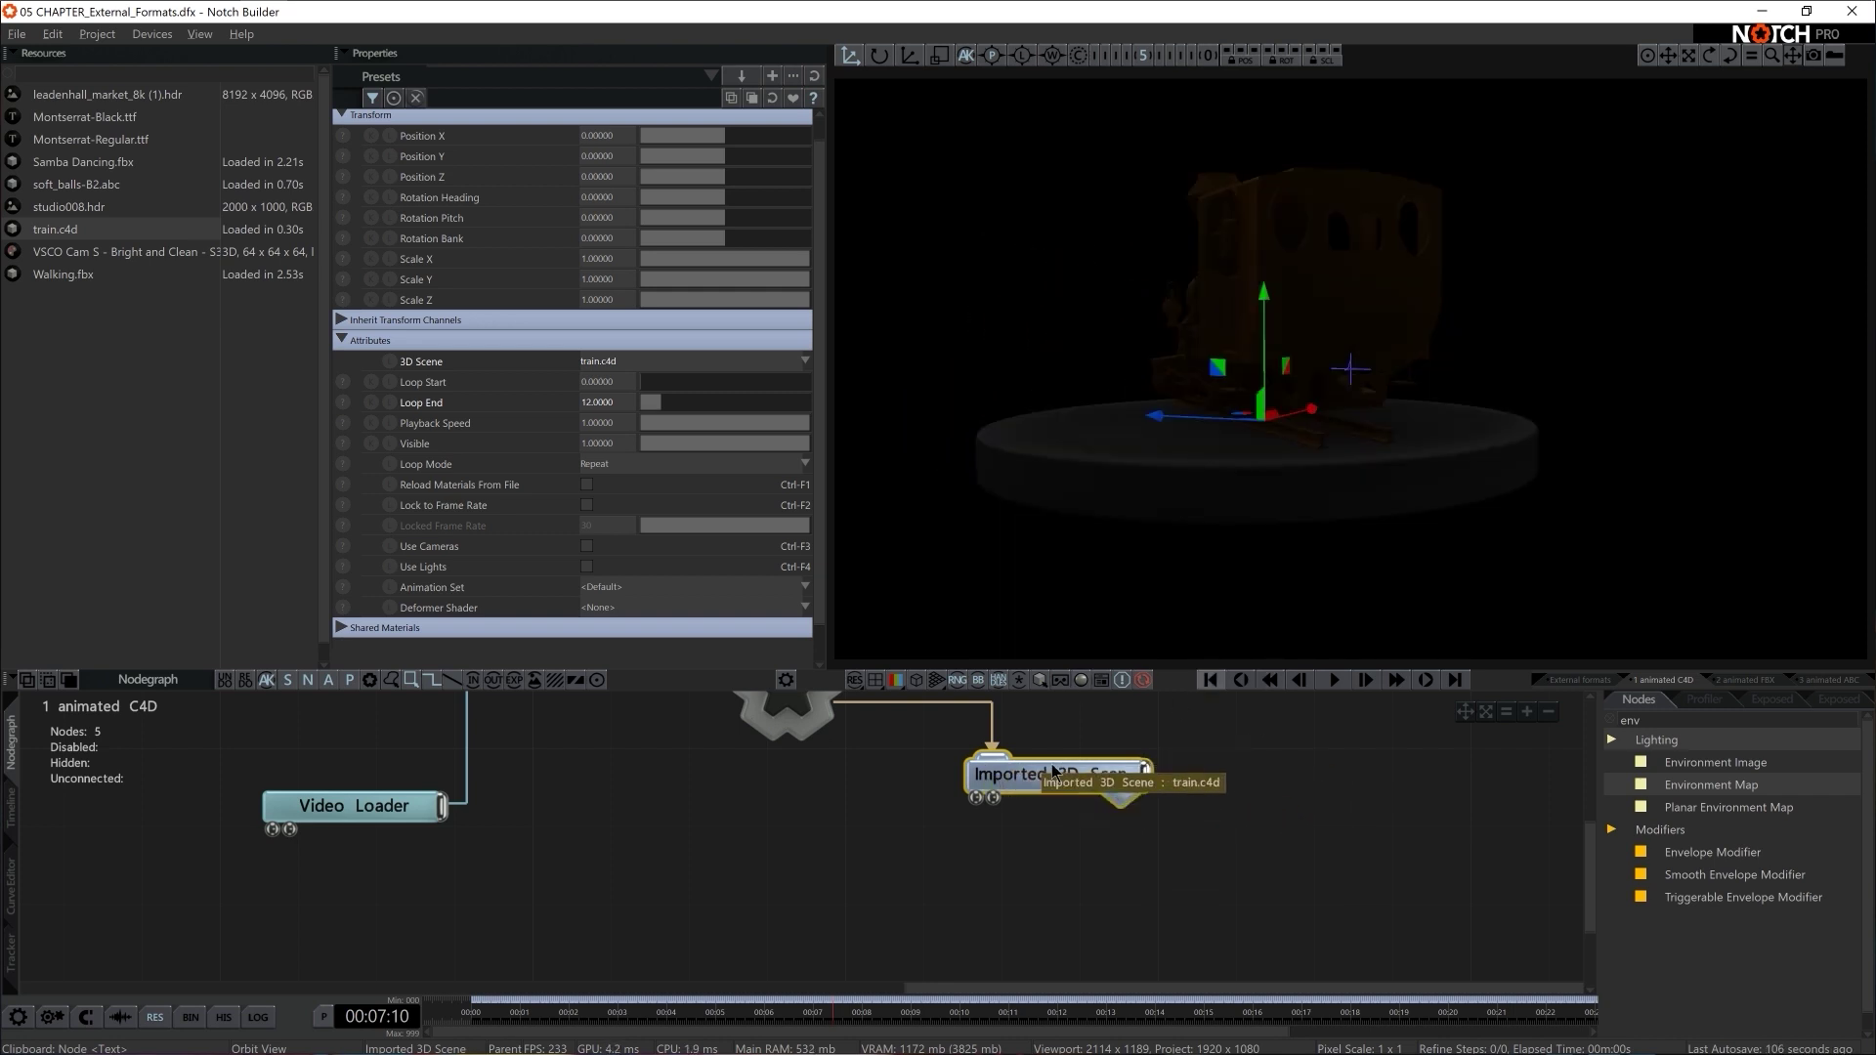
- Expand the imported train scene into all its child nodes
click(1124, 799)
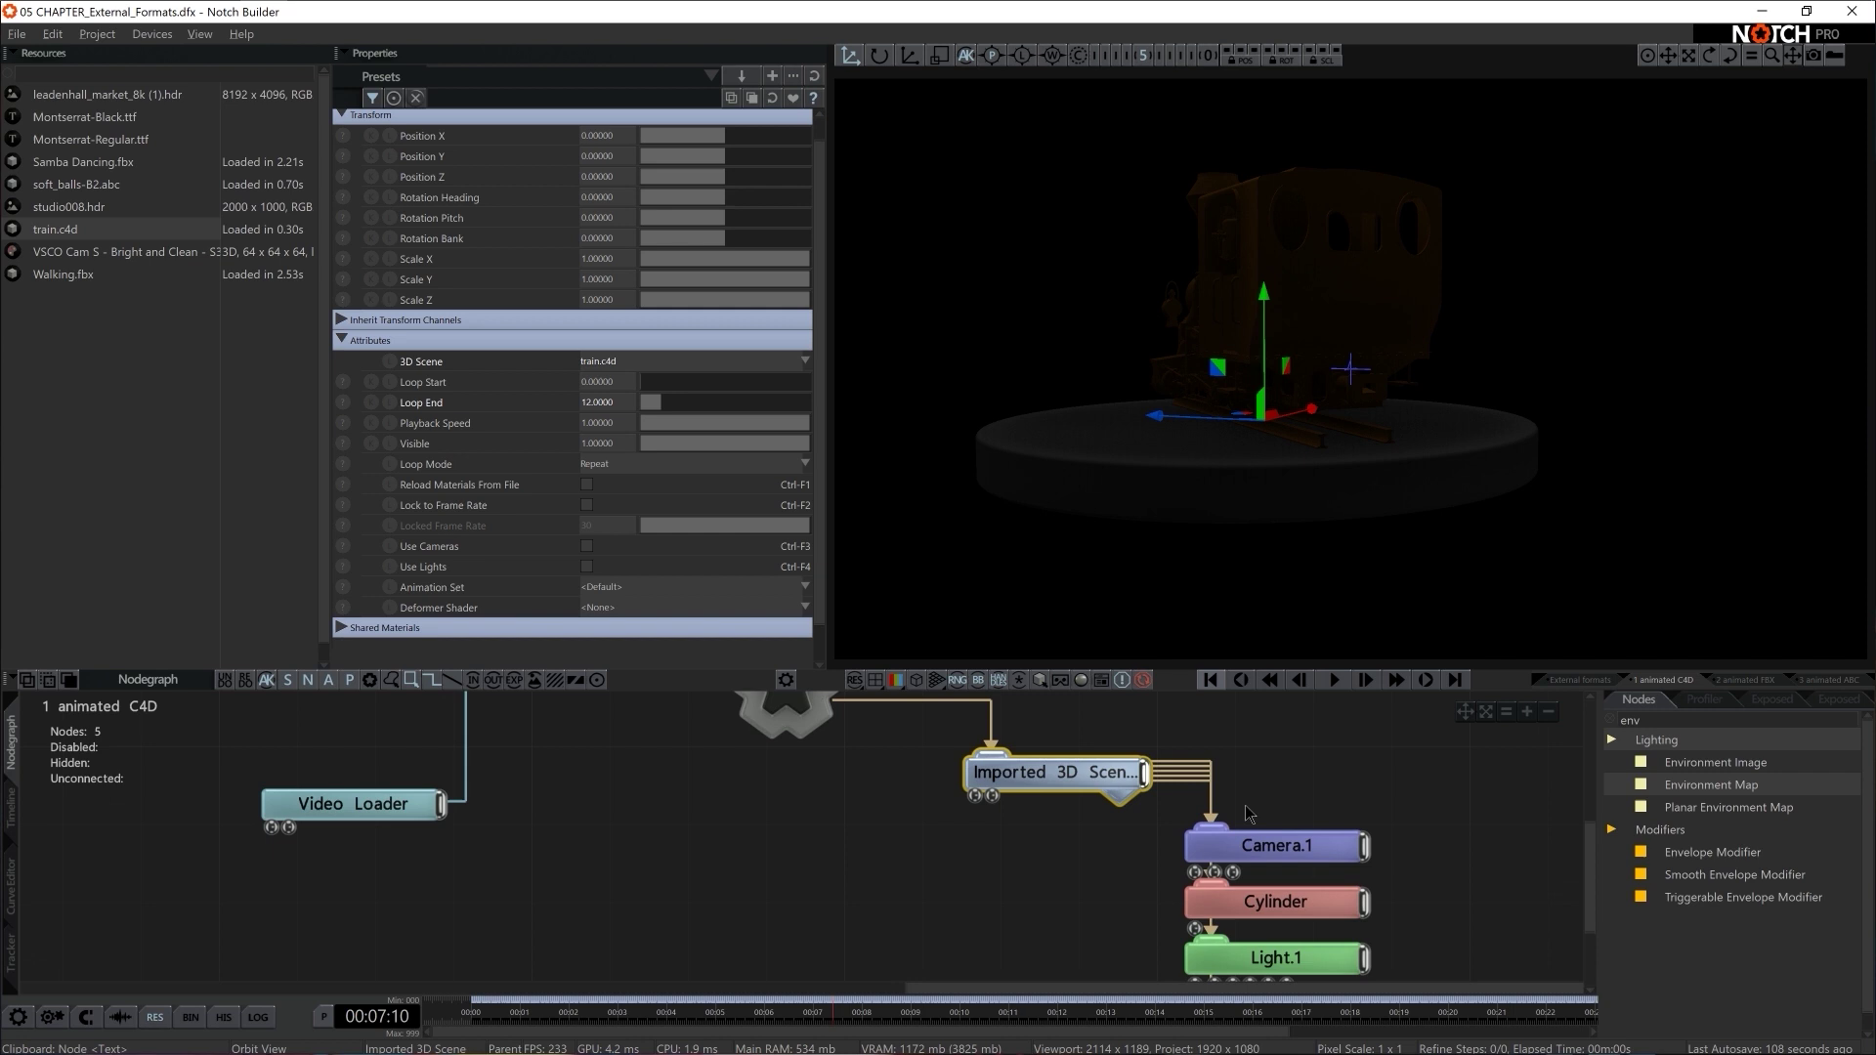
middle_drag(1247, 814, 1166, 758)
click(1026, 747)
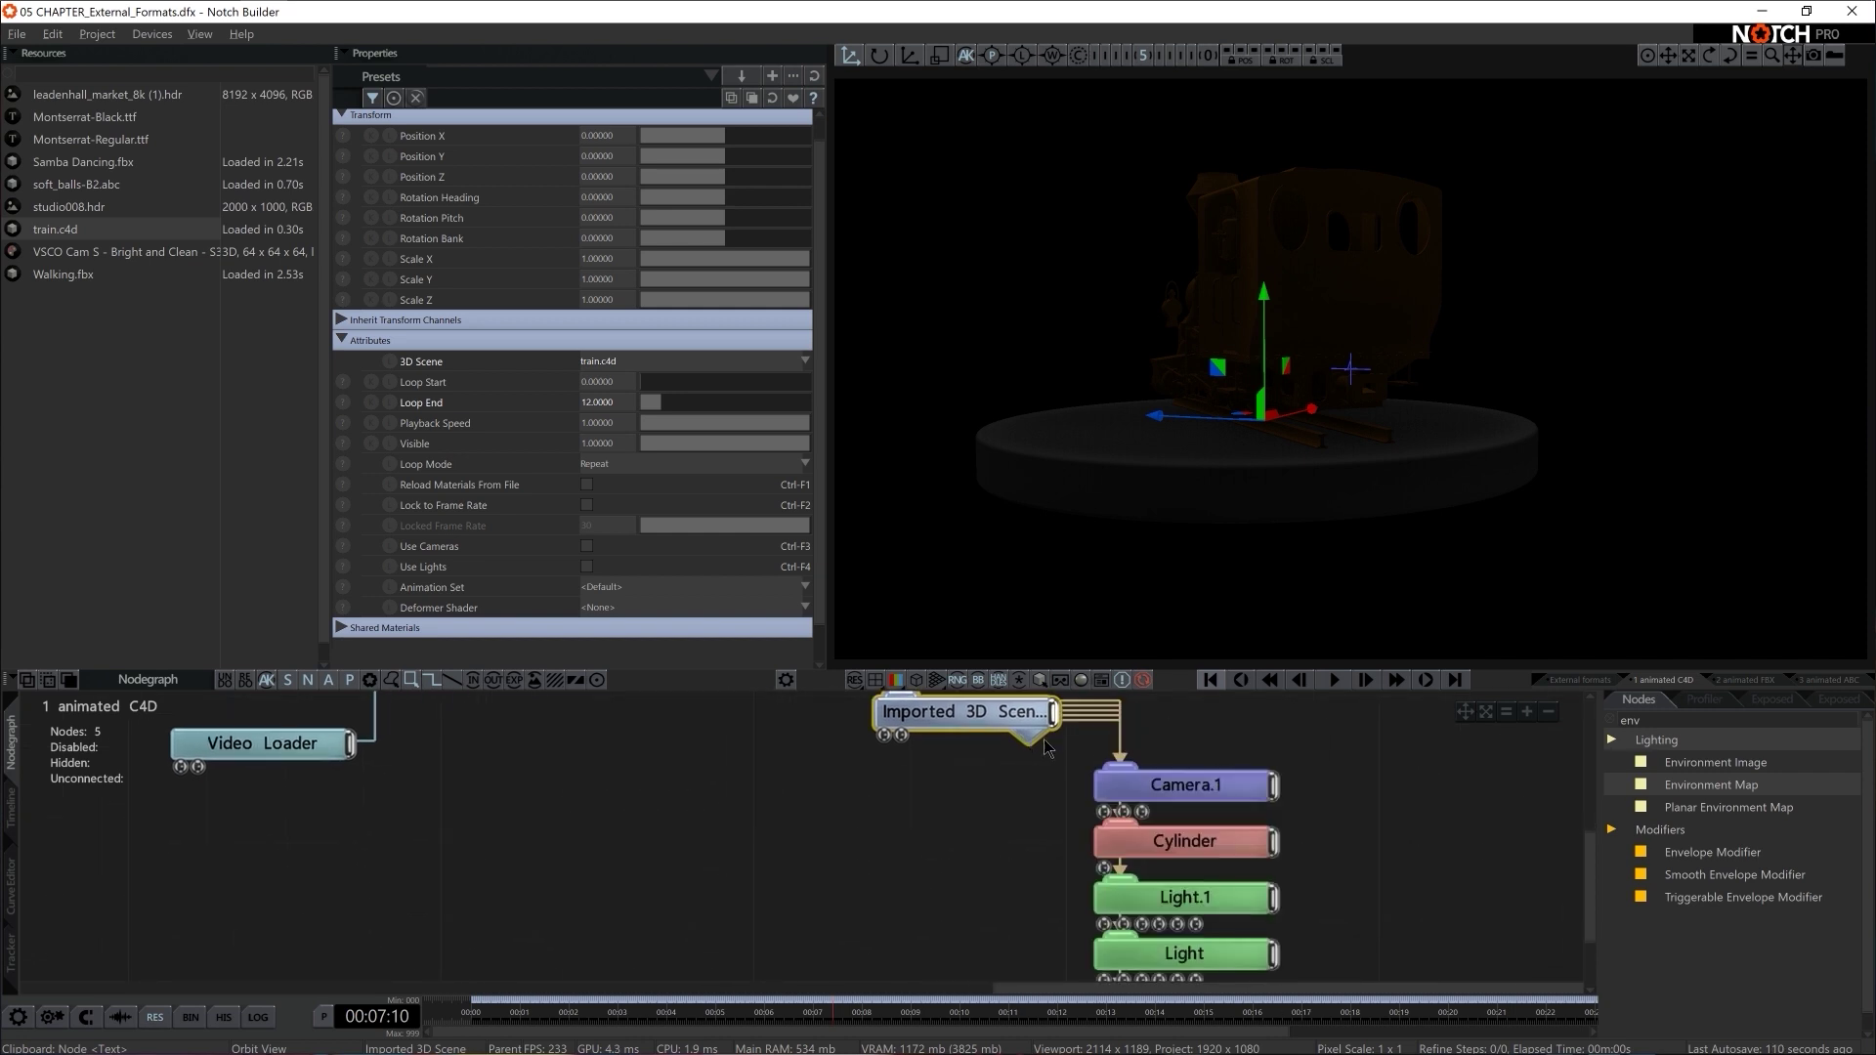
click(1042, 736)
scroll(1125, 760, down, 1)
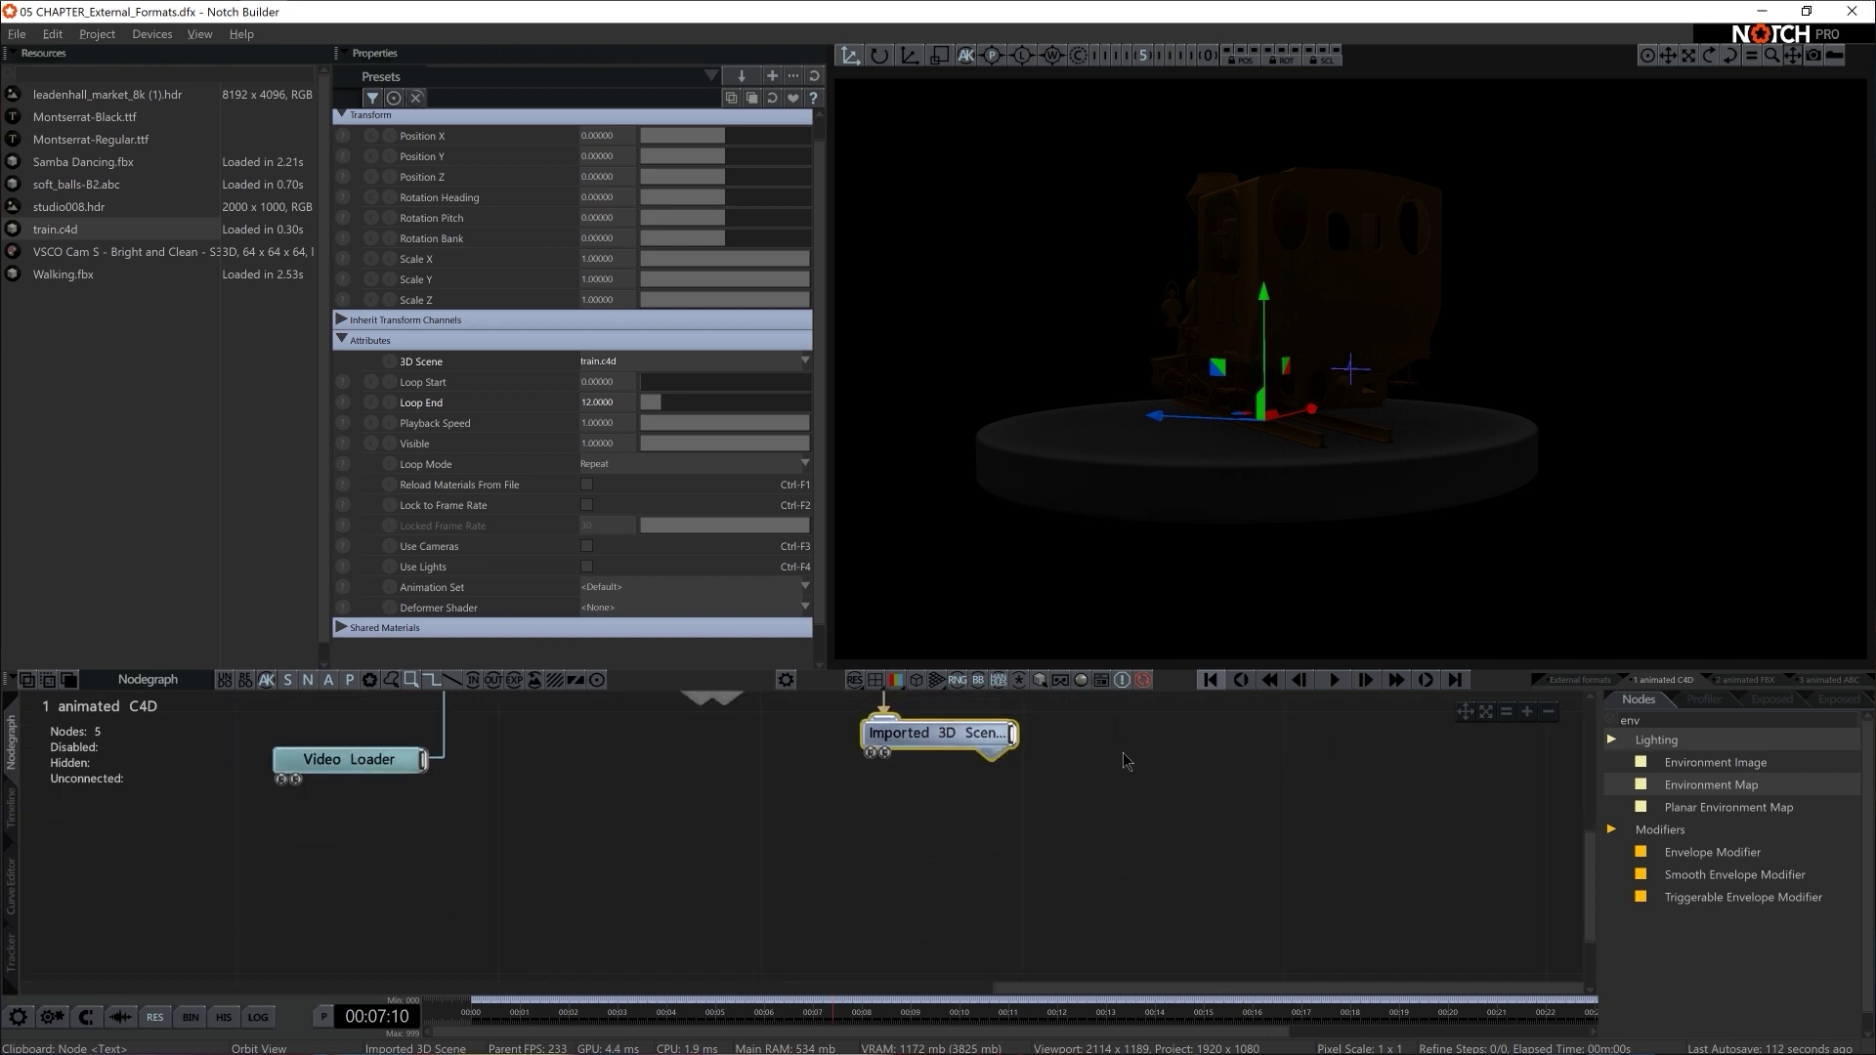
click(1001, 756)
middle_drag(1162, 796, 1118, 756)
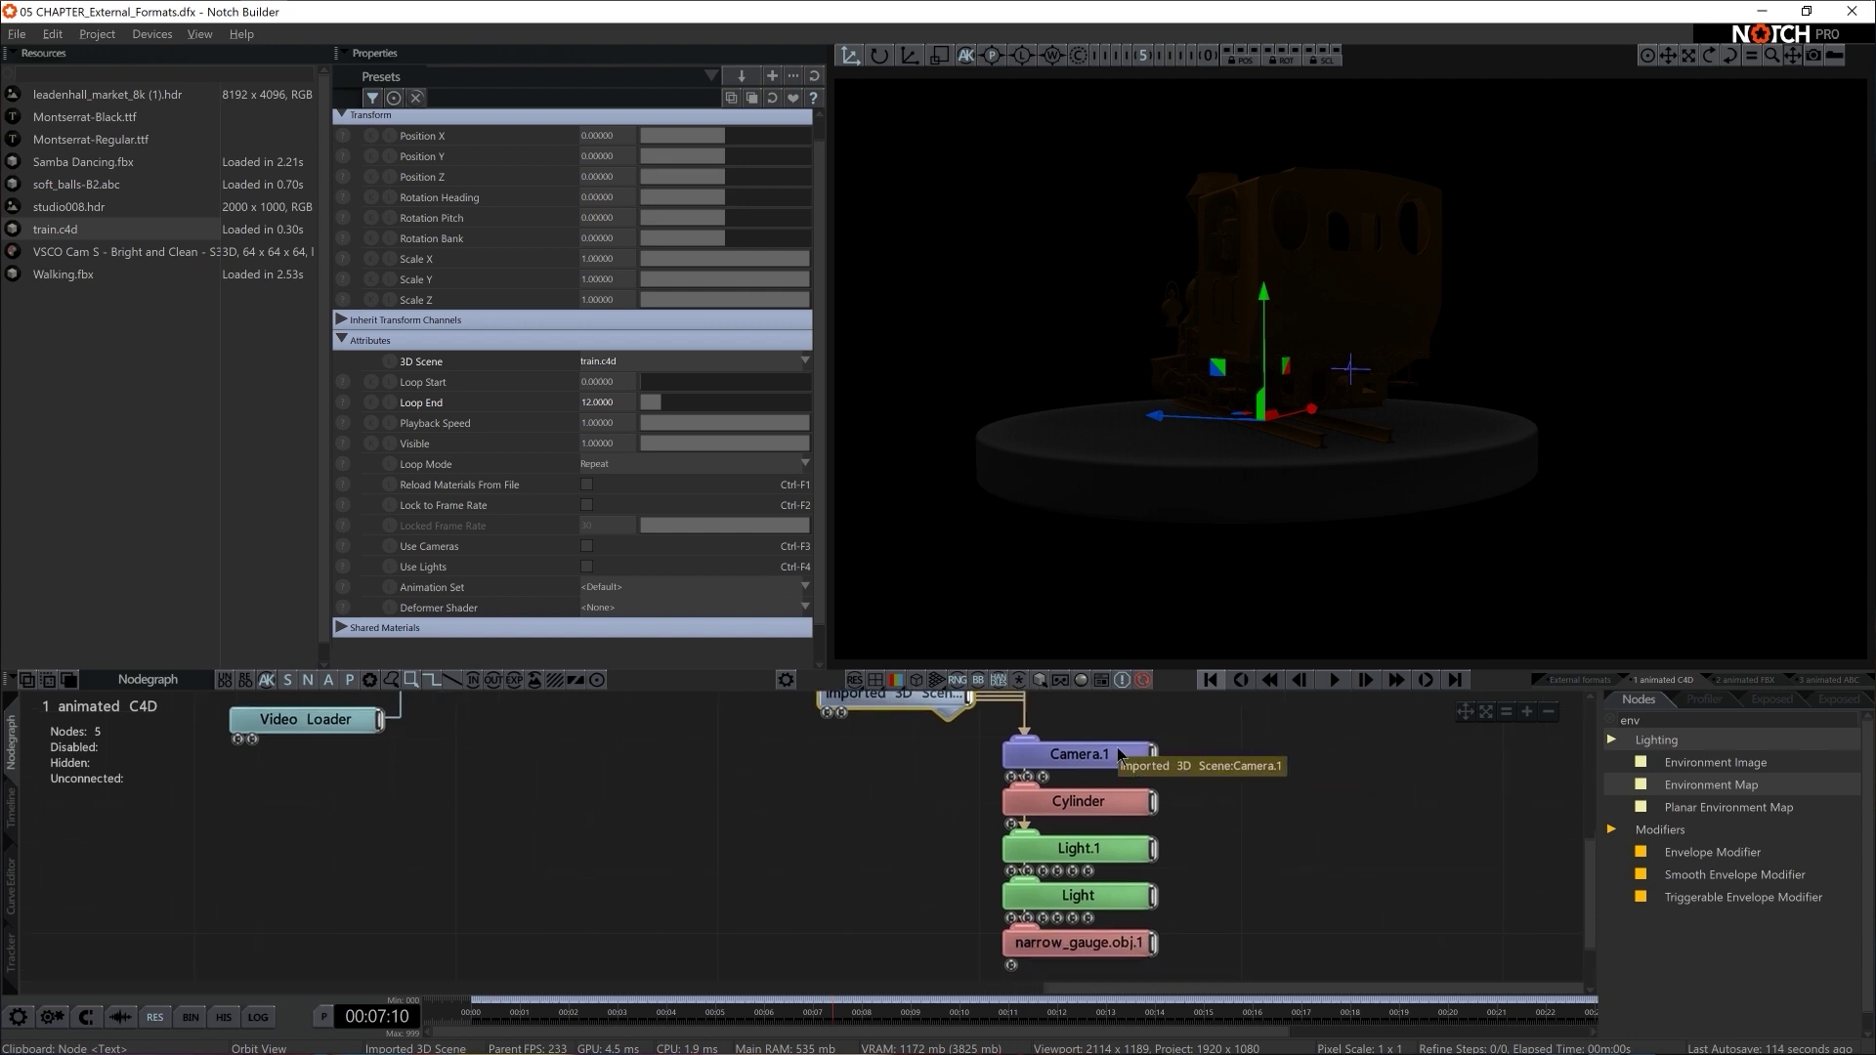
- Arrange Camera.1 right, Cylinder and narrow_gauge.obj.1 left, and both lights right
drag(1118, 756, 1224, 759)
drag(1081, 803, 896, 824)
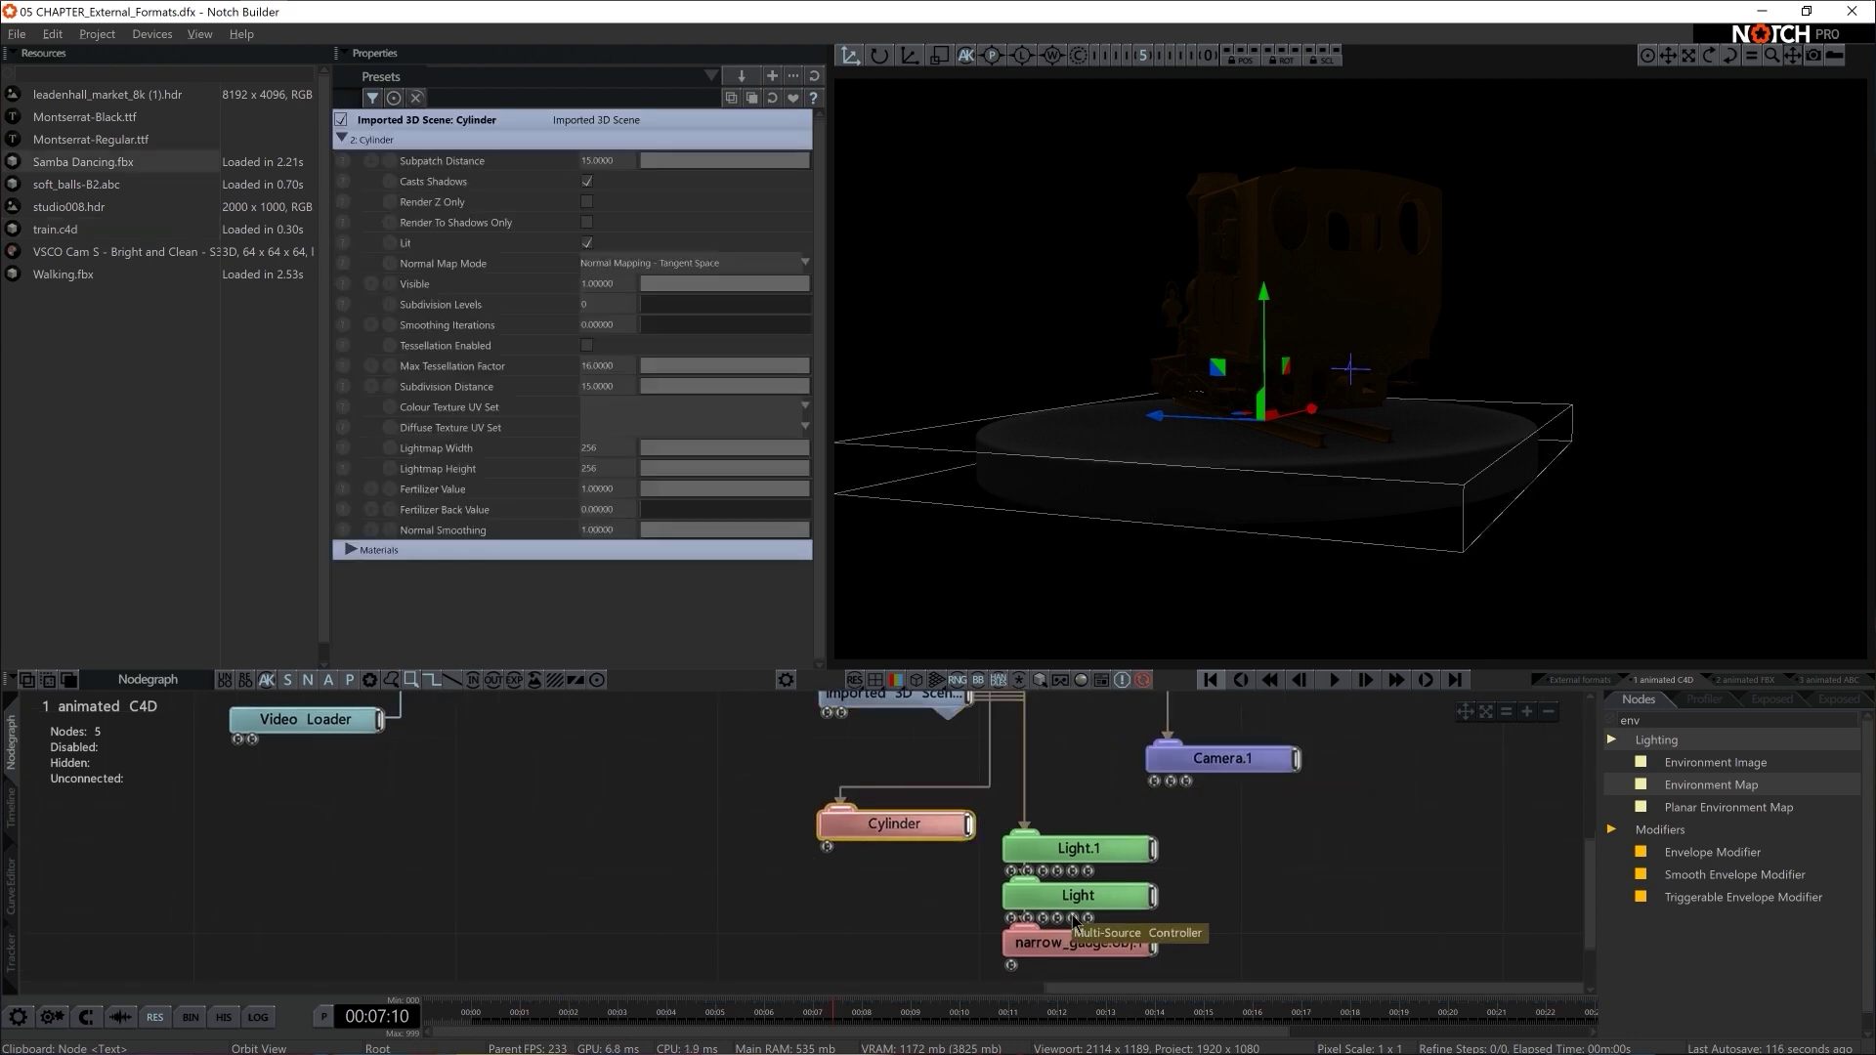
drag(1081, 944, 896, 856)
click(1076, 847)
shift+click(1077, 896)
drag(1077, 896, 1221, 903)
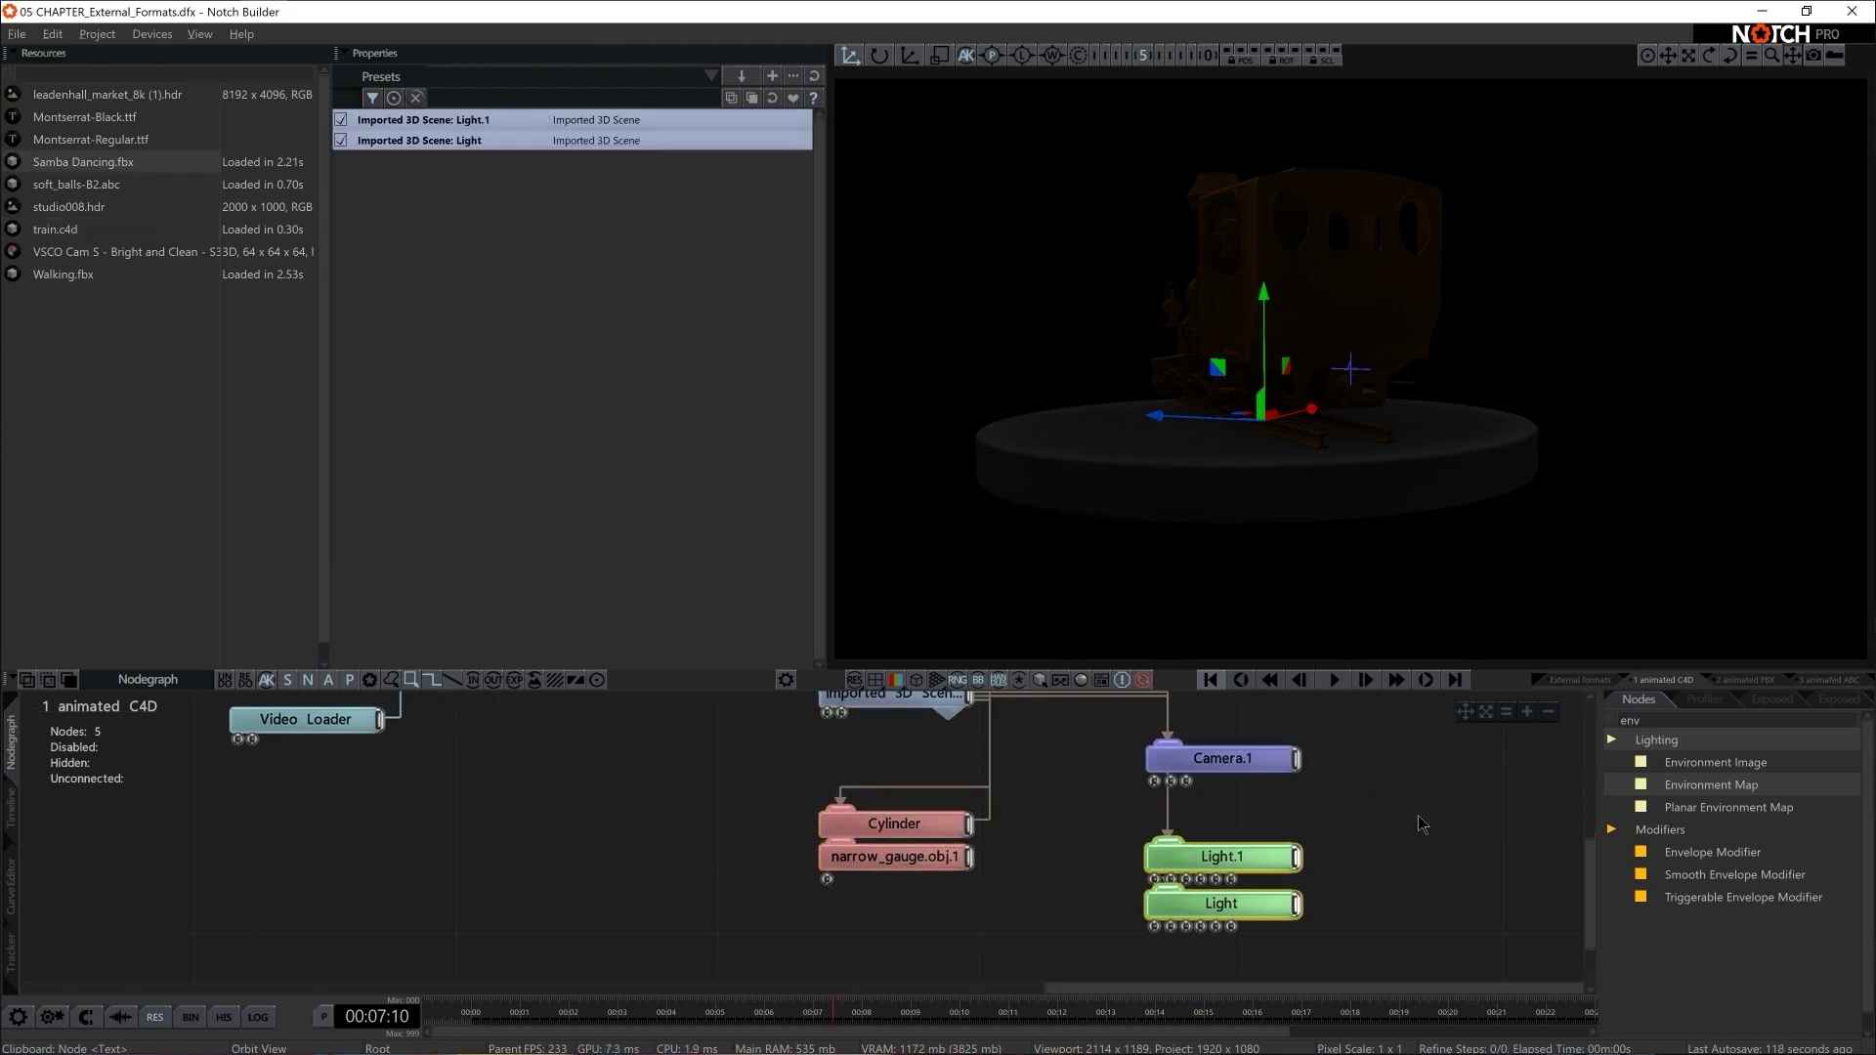
click(1419, 826)
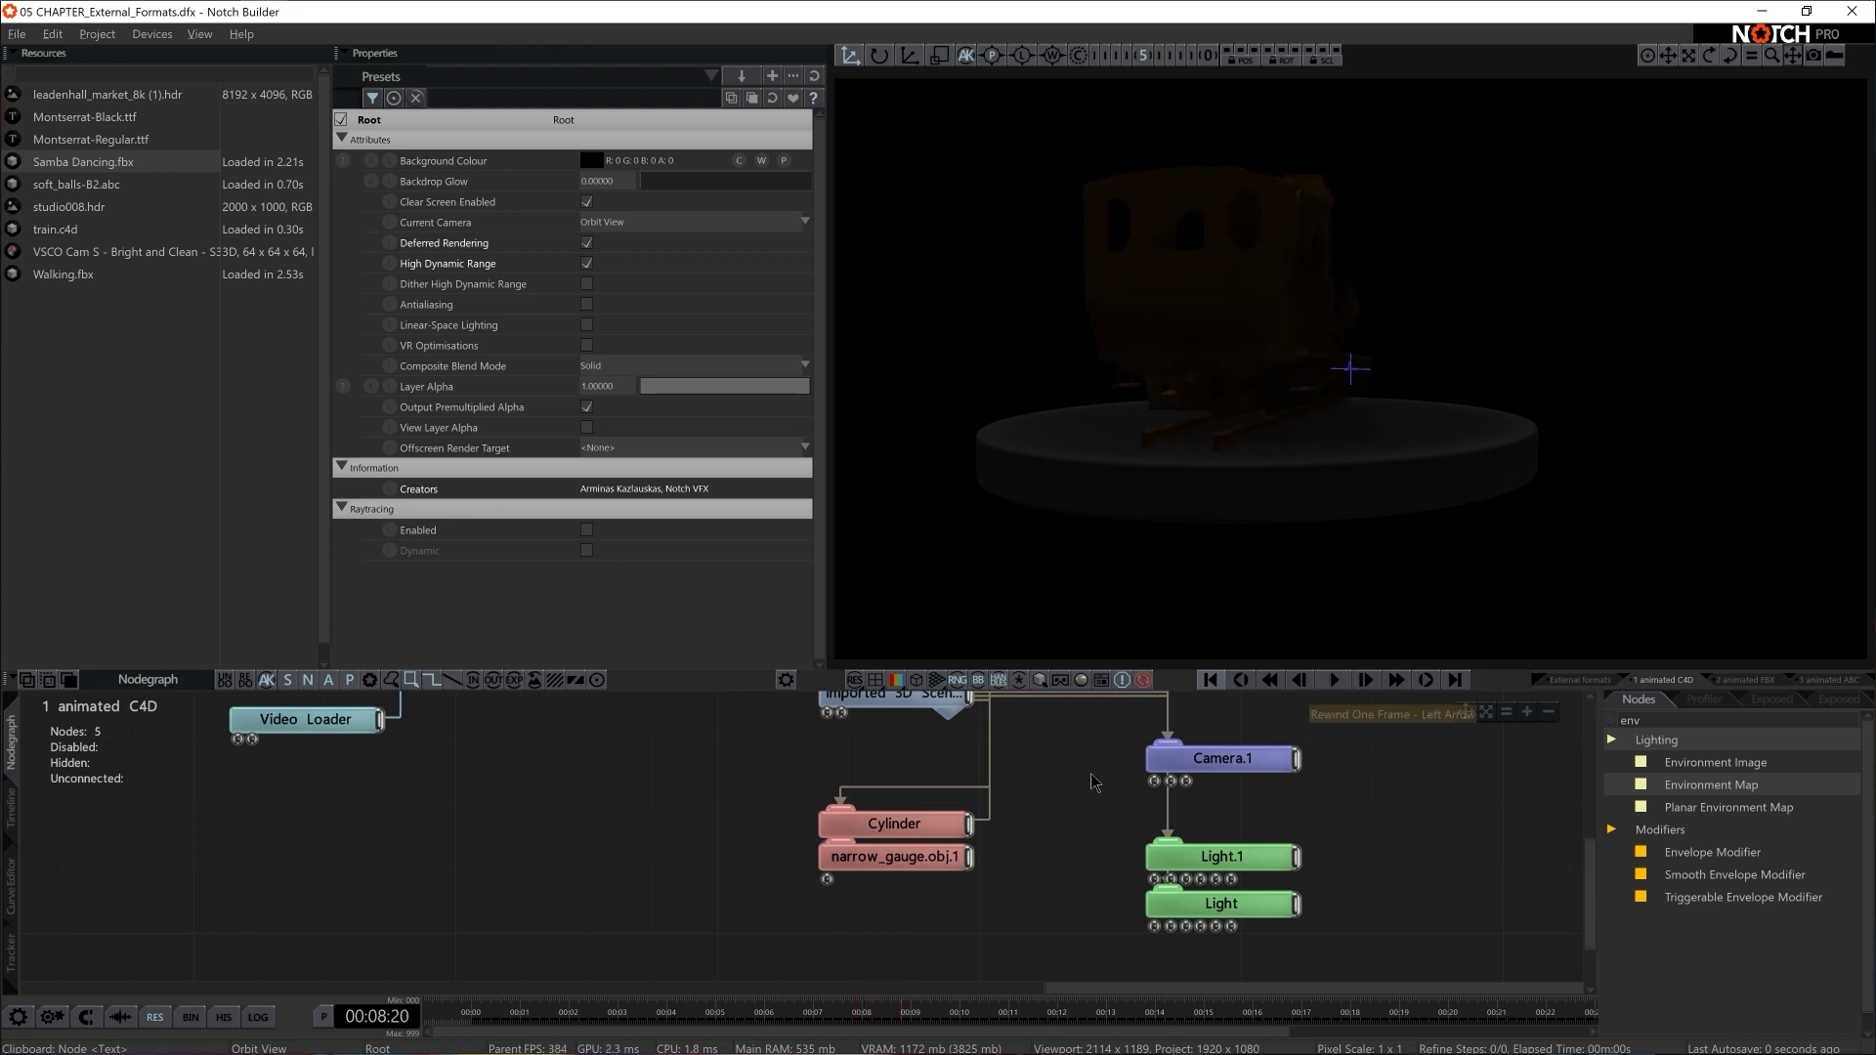
- Add a new Camera node beside Camera.1 and view the playing scene through it
middle_drag(1214, 795, 1101, 844)
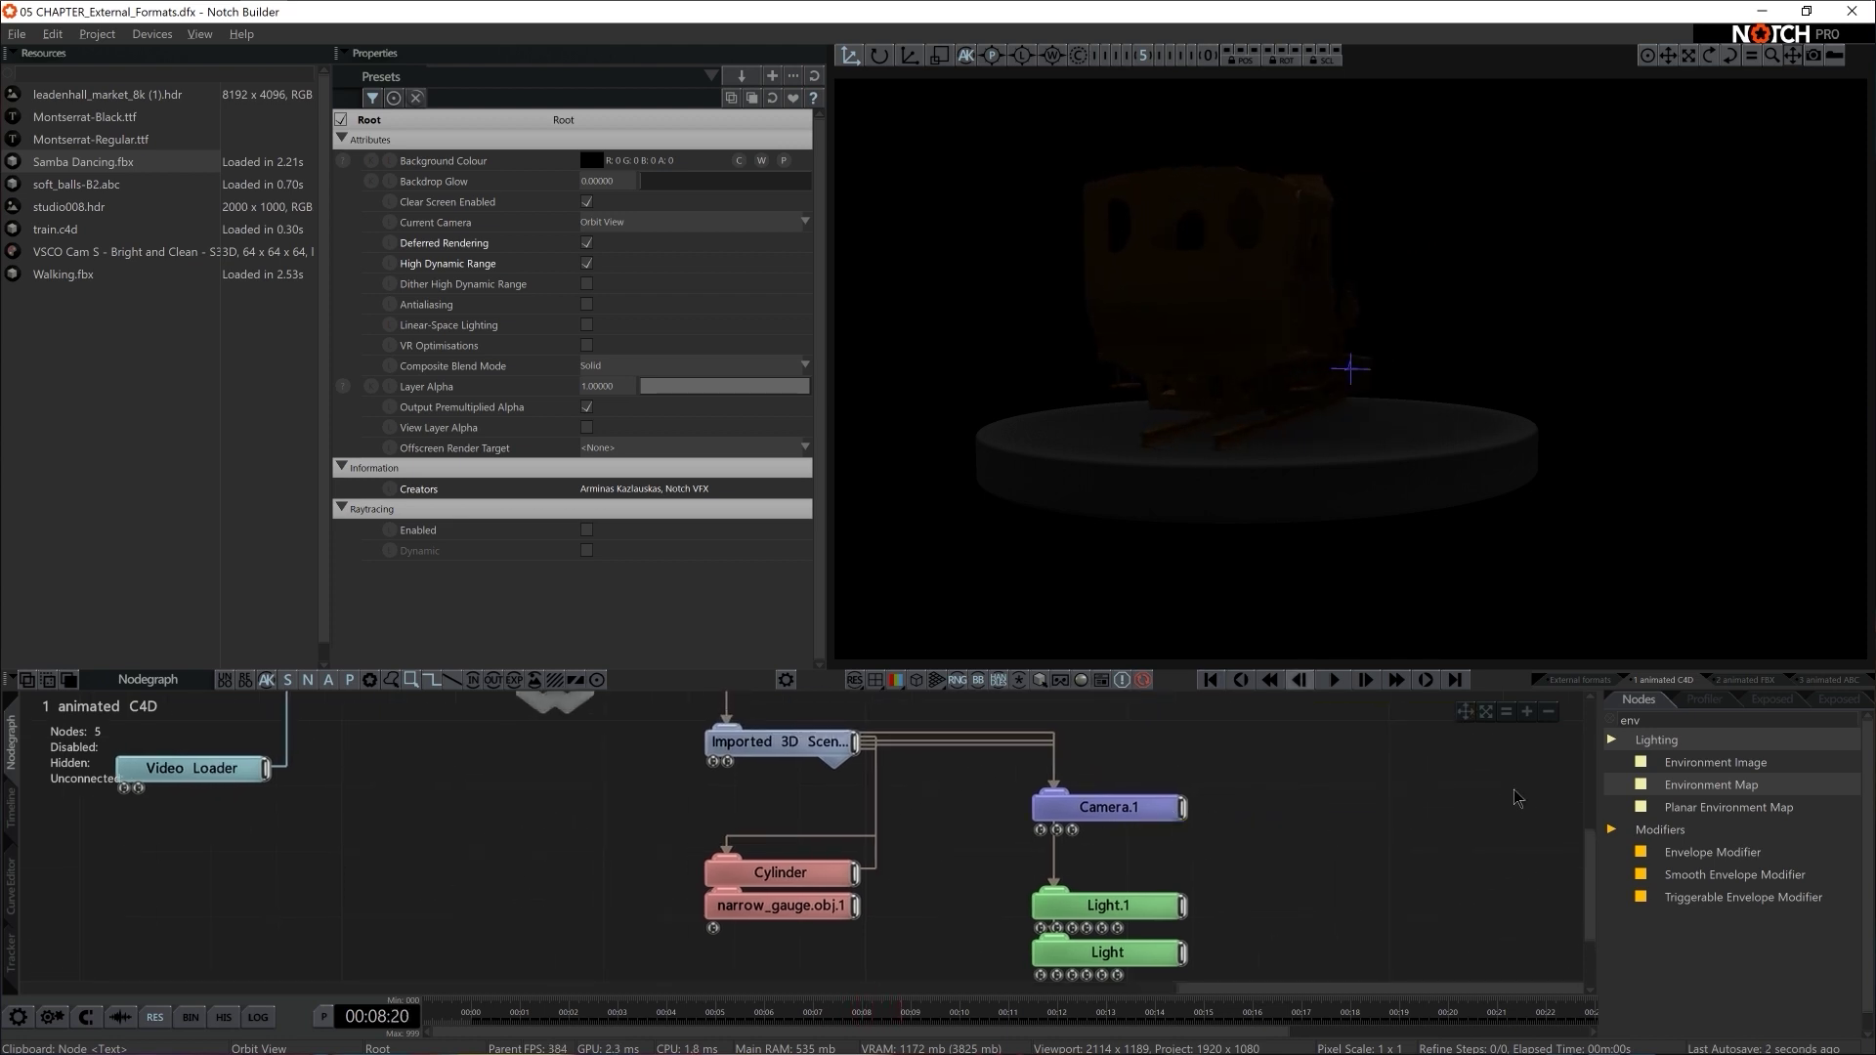
double_click(1671, 719)
key(BackSpace)
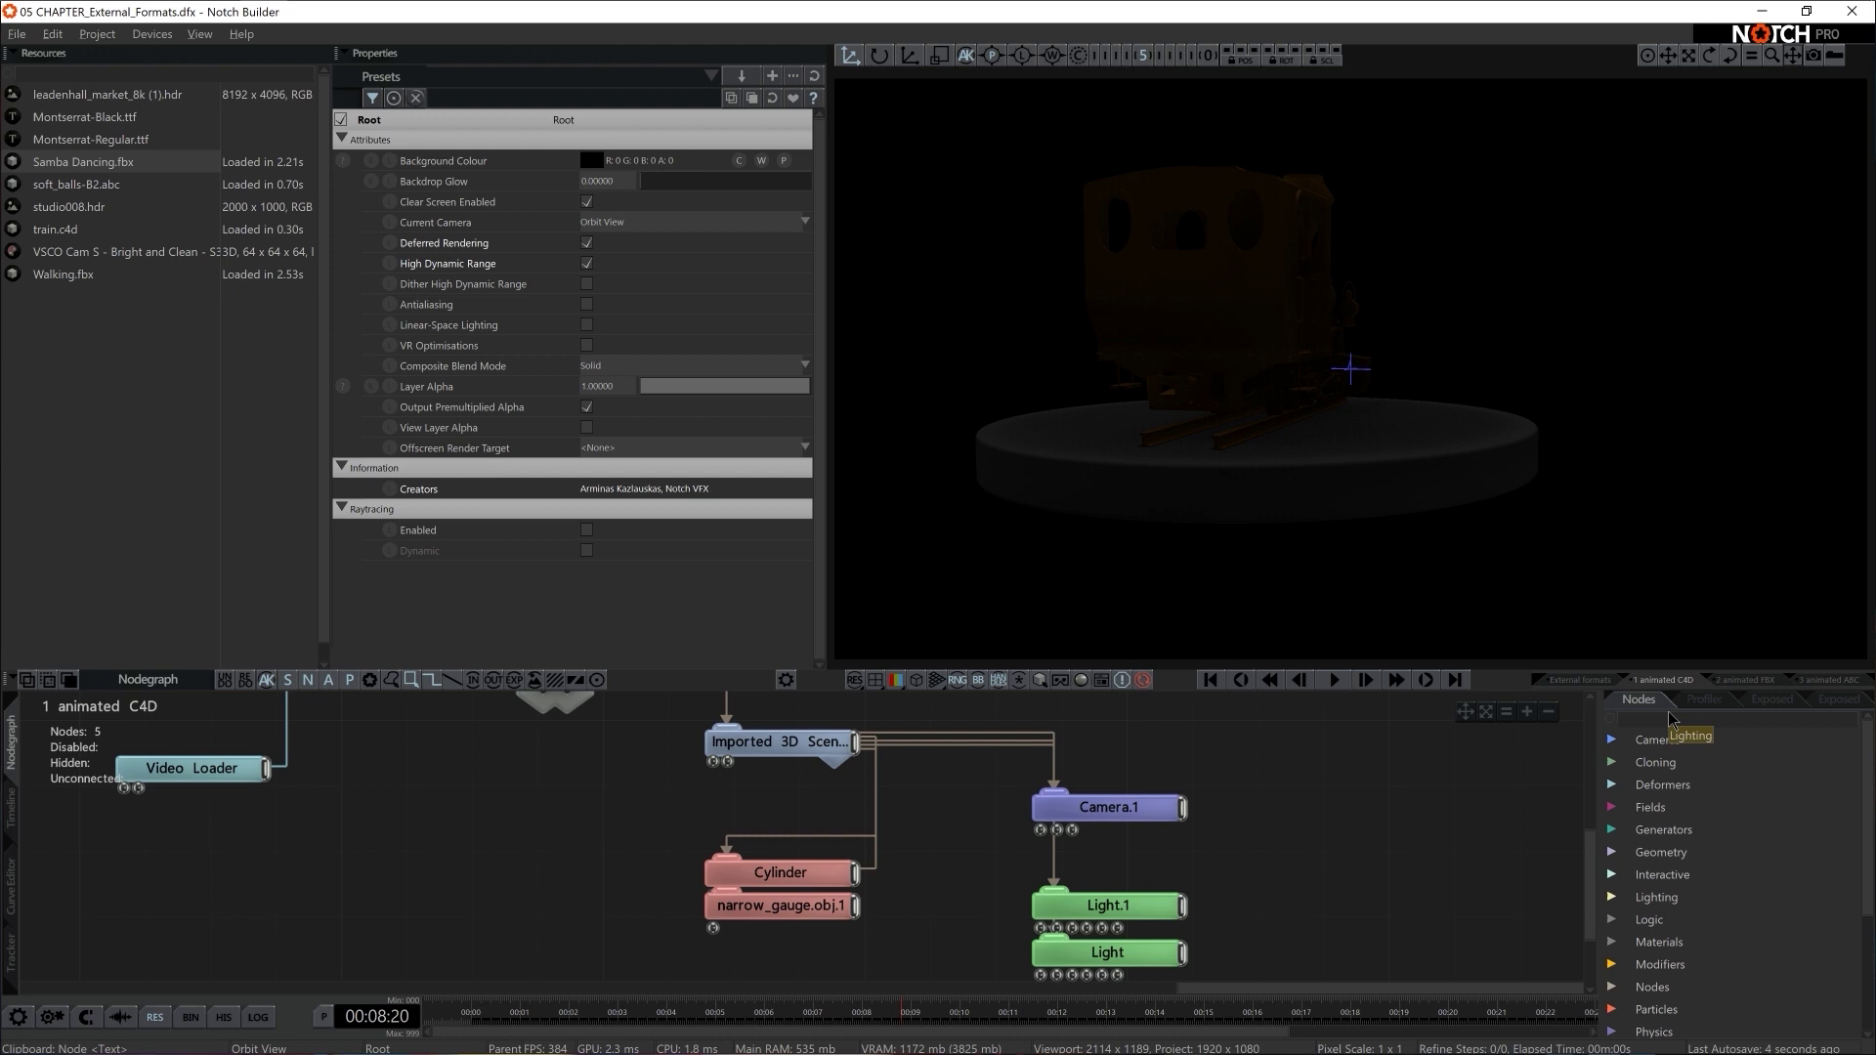
text(came)
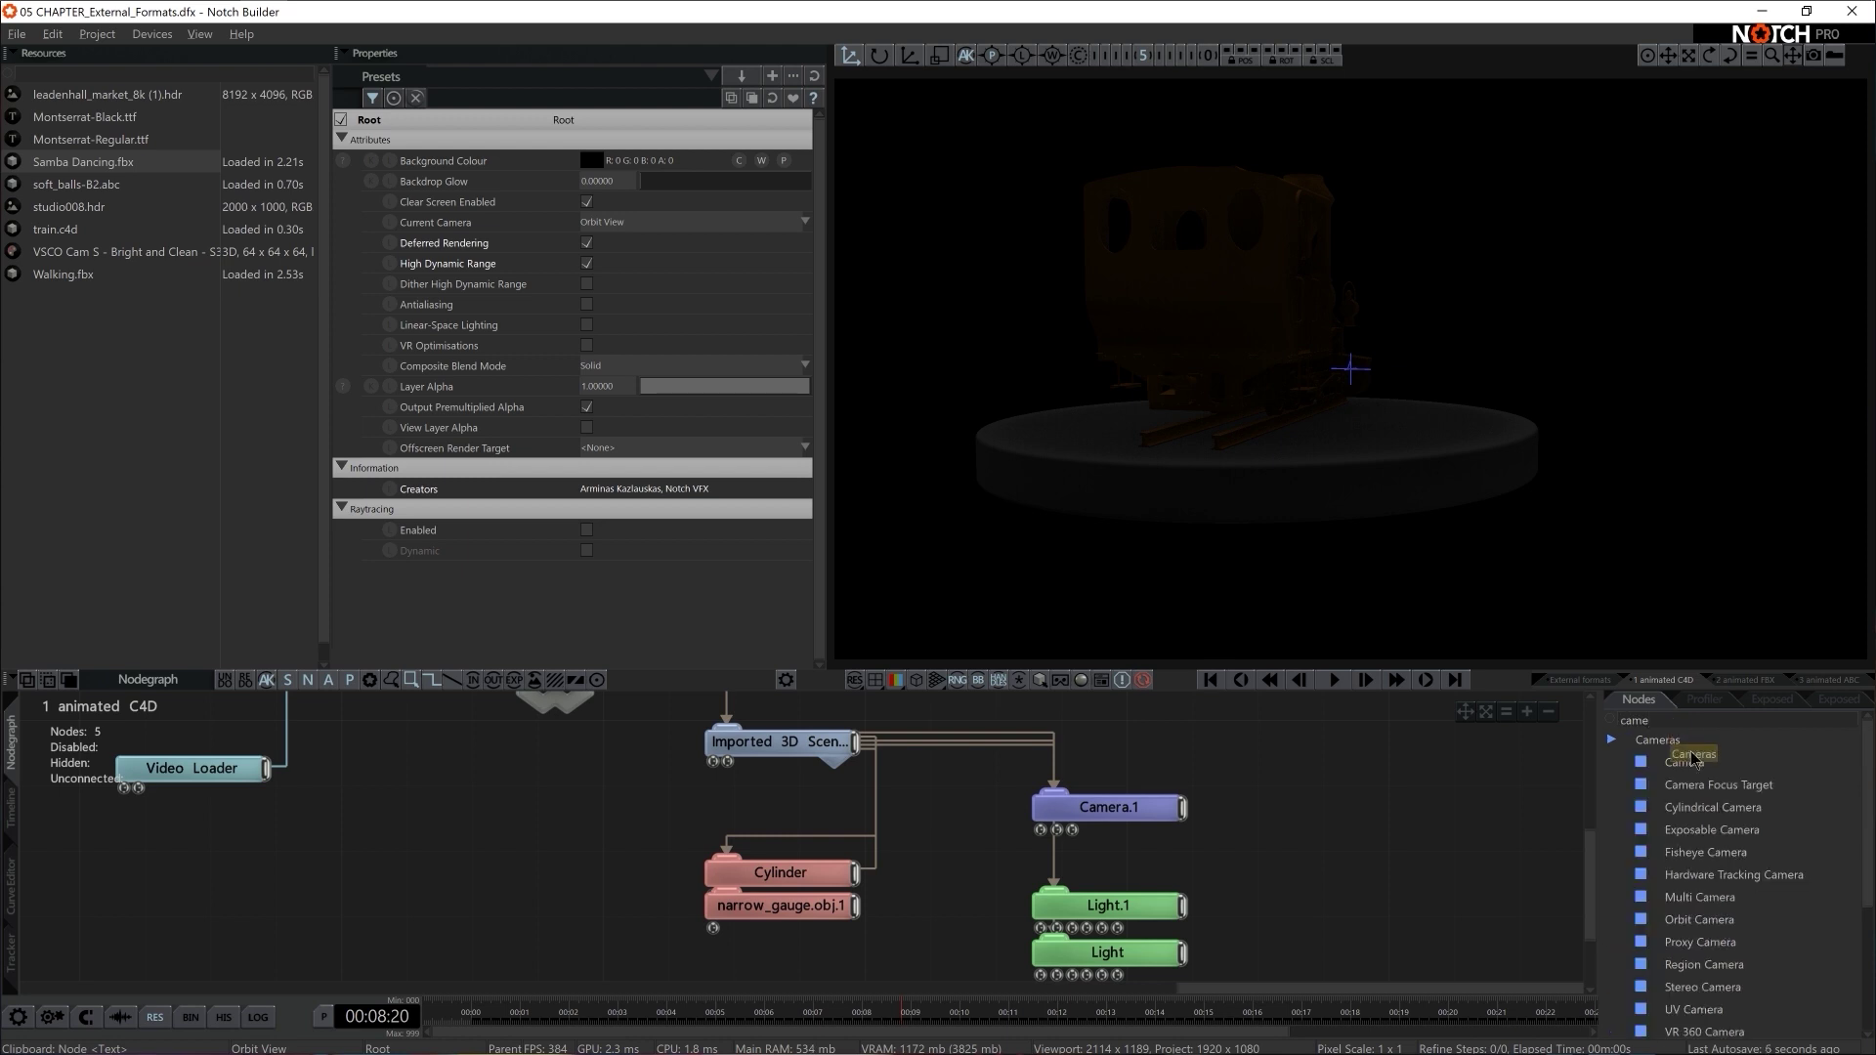
drag(1687, 763, 1239, 792)
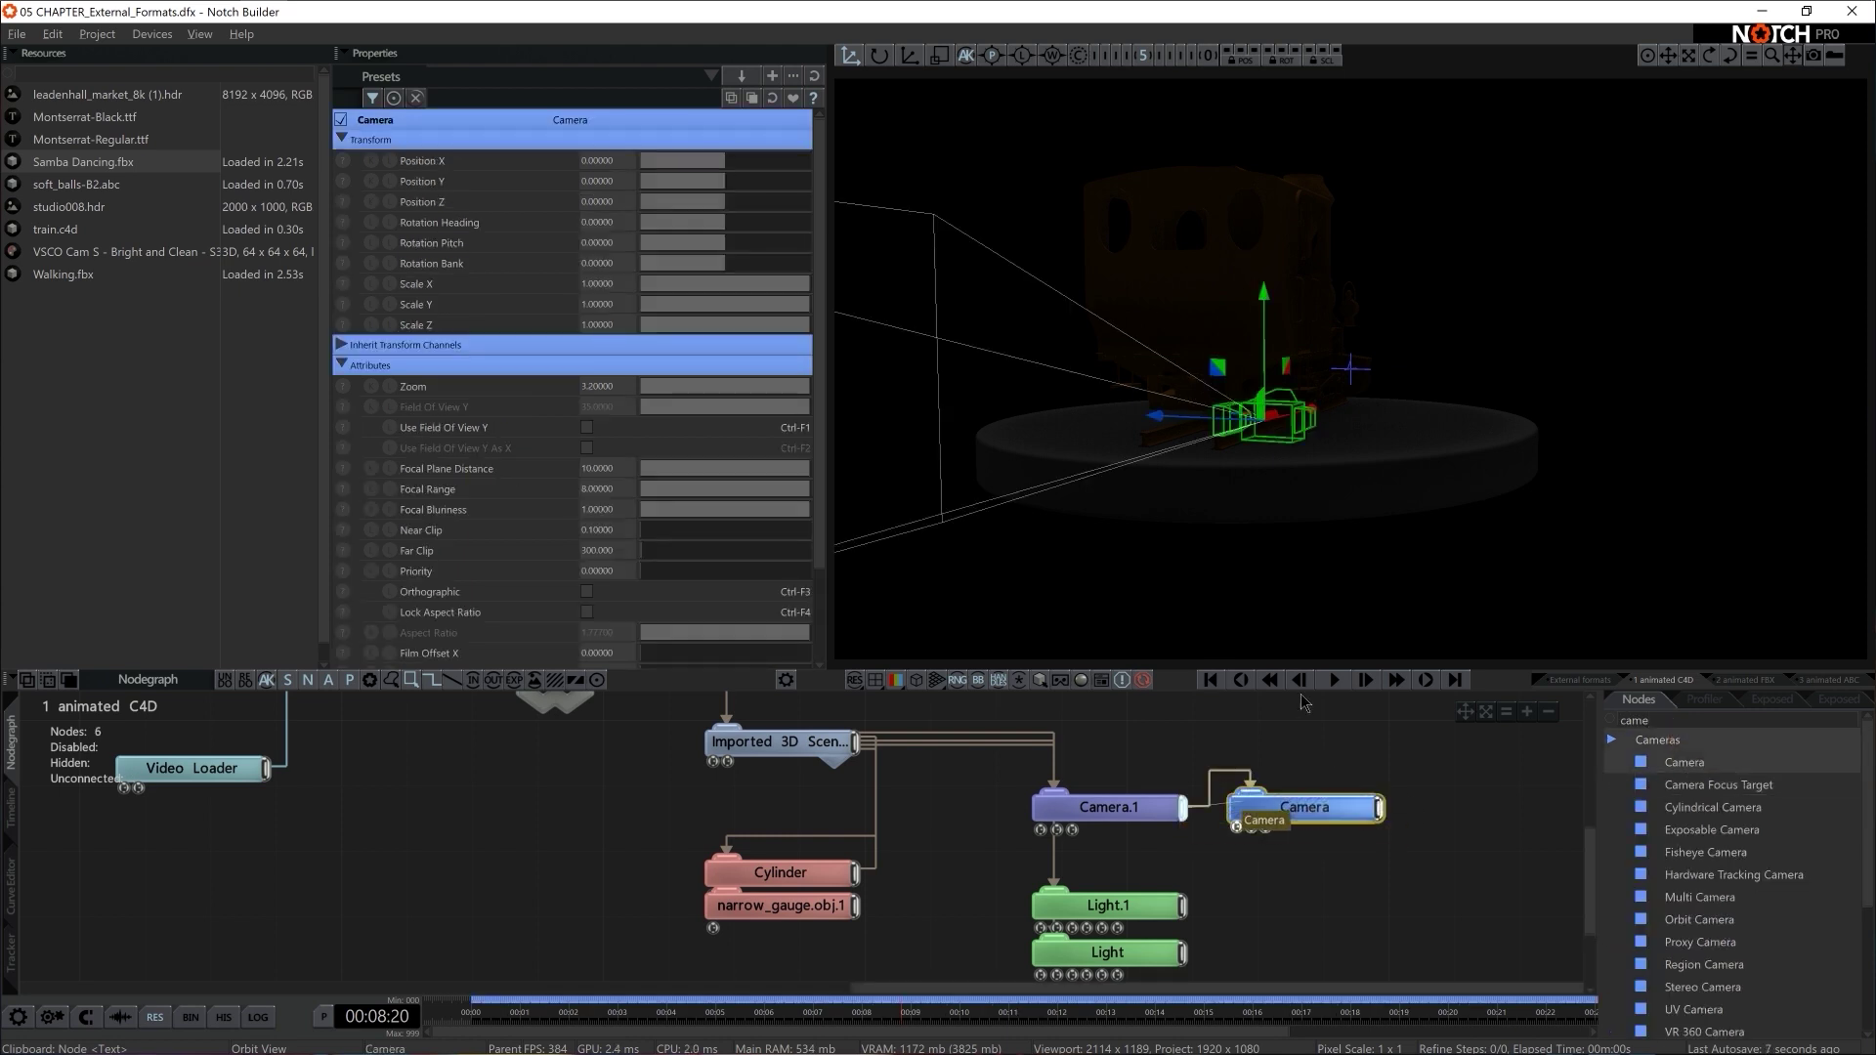
drag(1300, 521, 1316, 484)
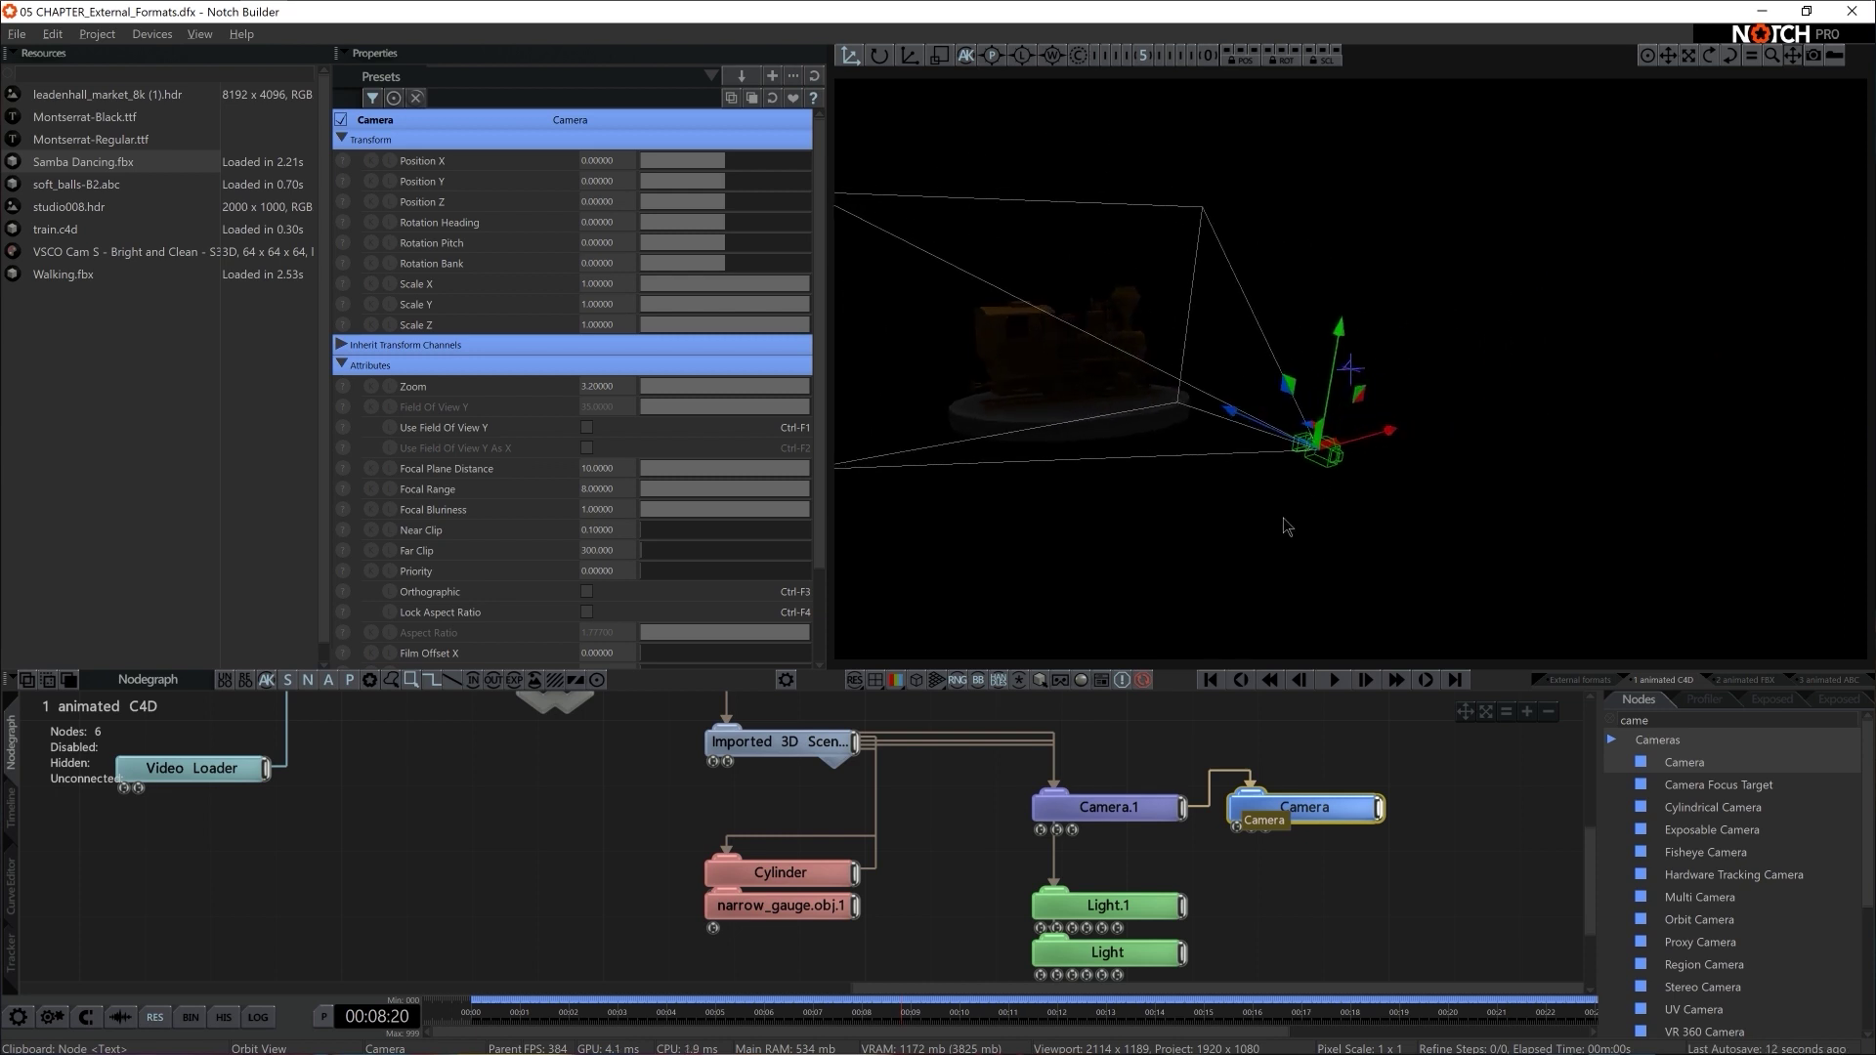
key(Tab)
key(space)
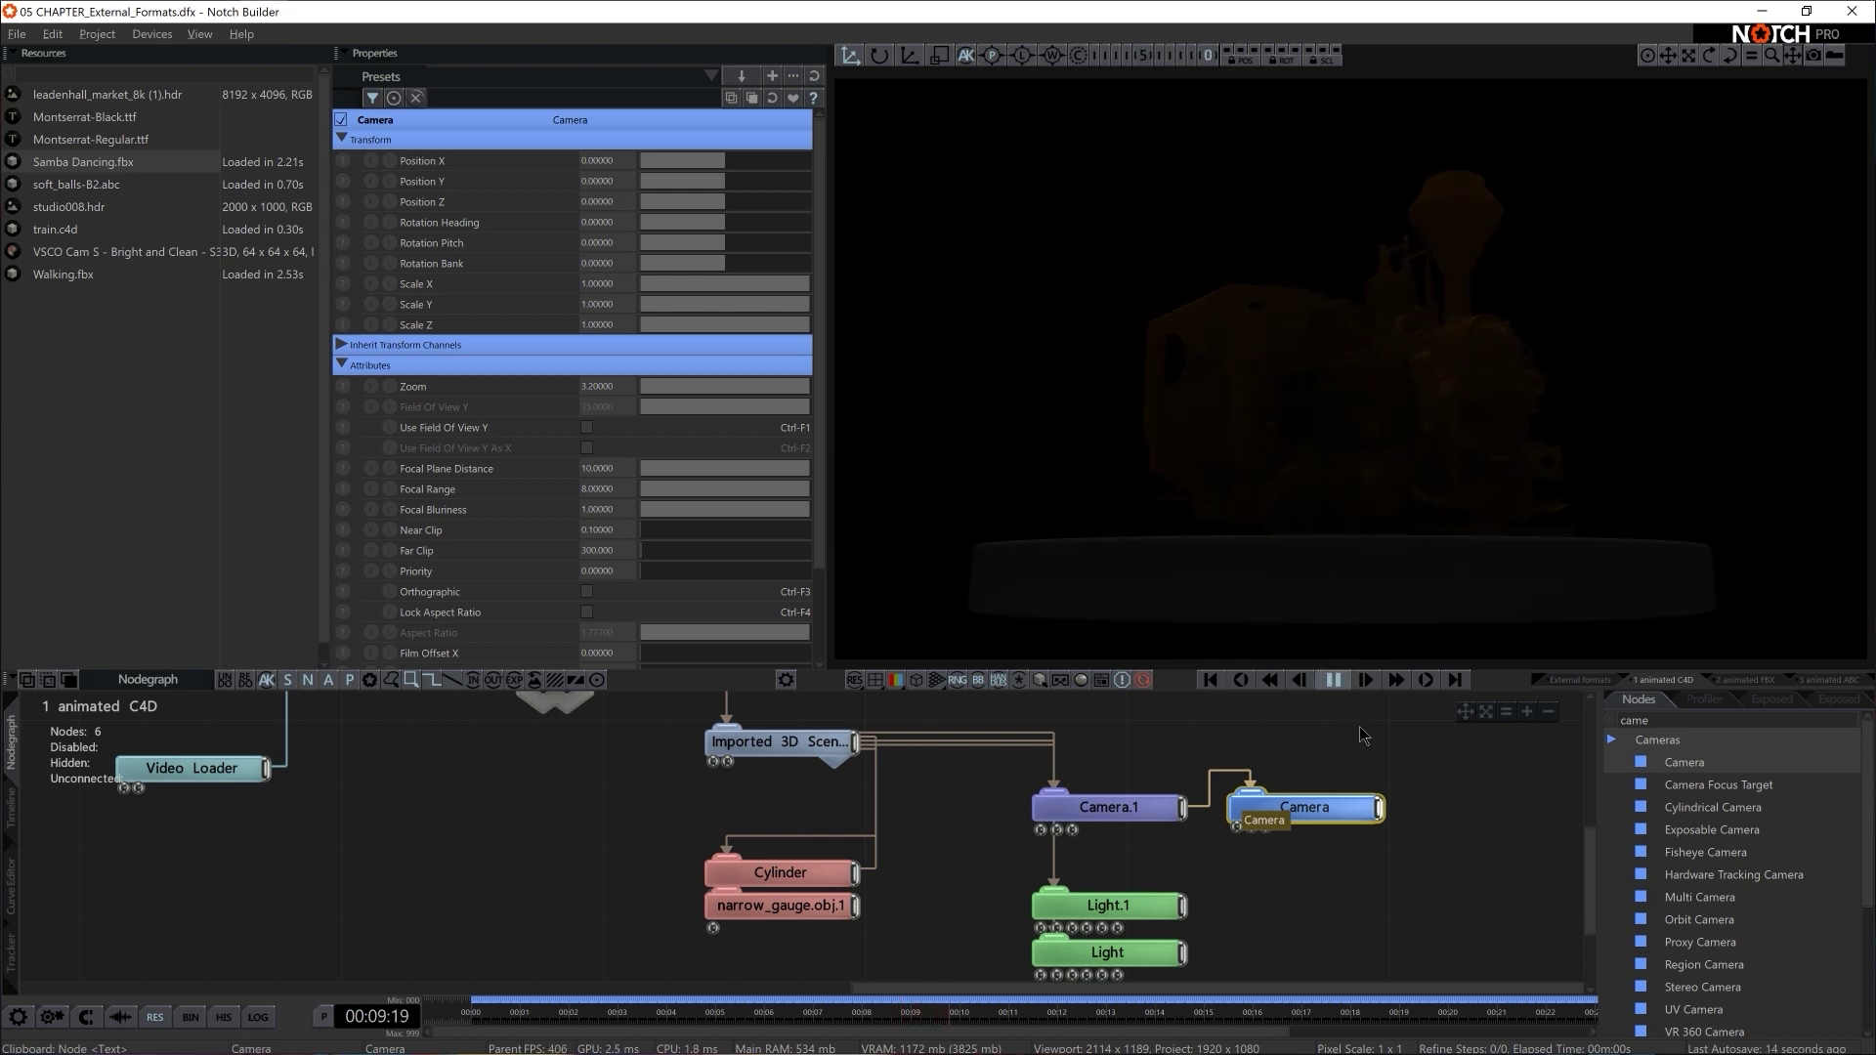
middle_drag(1359, 726, 1297, 661)
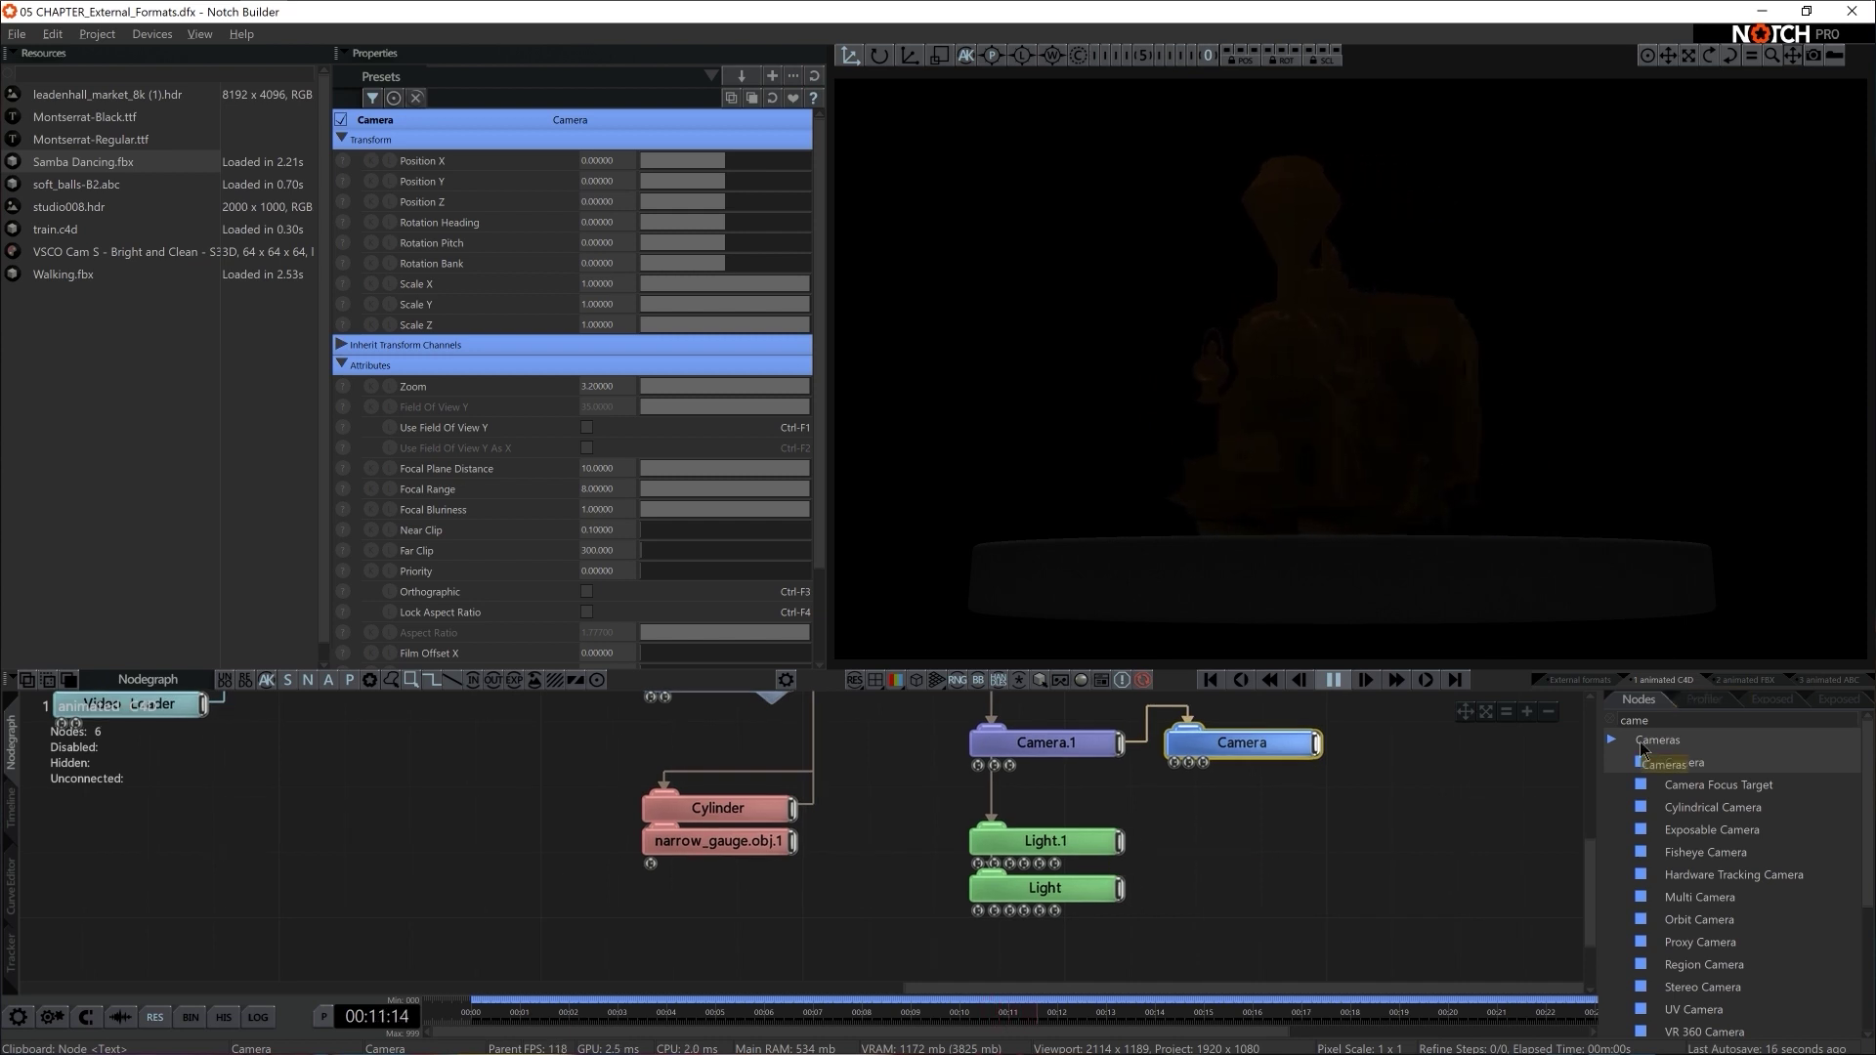
text(light)
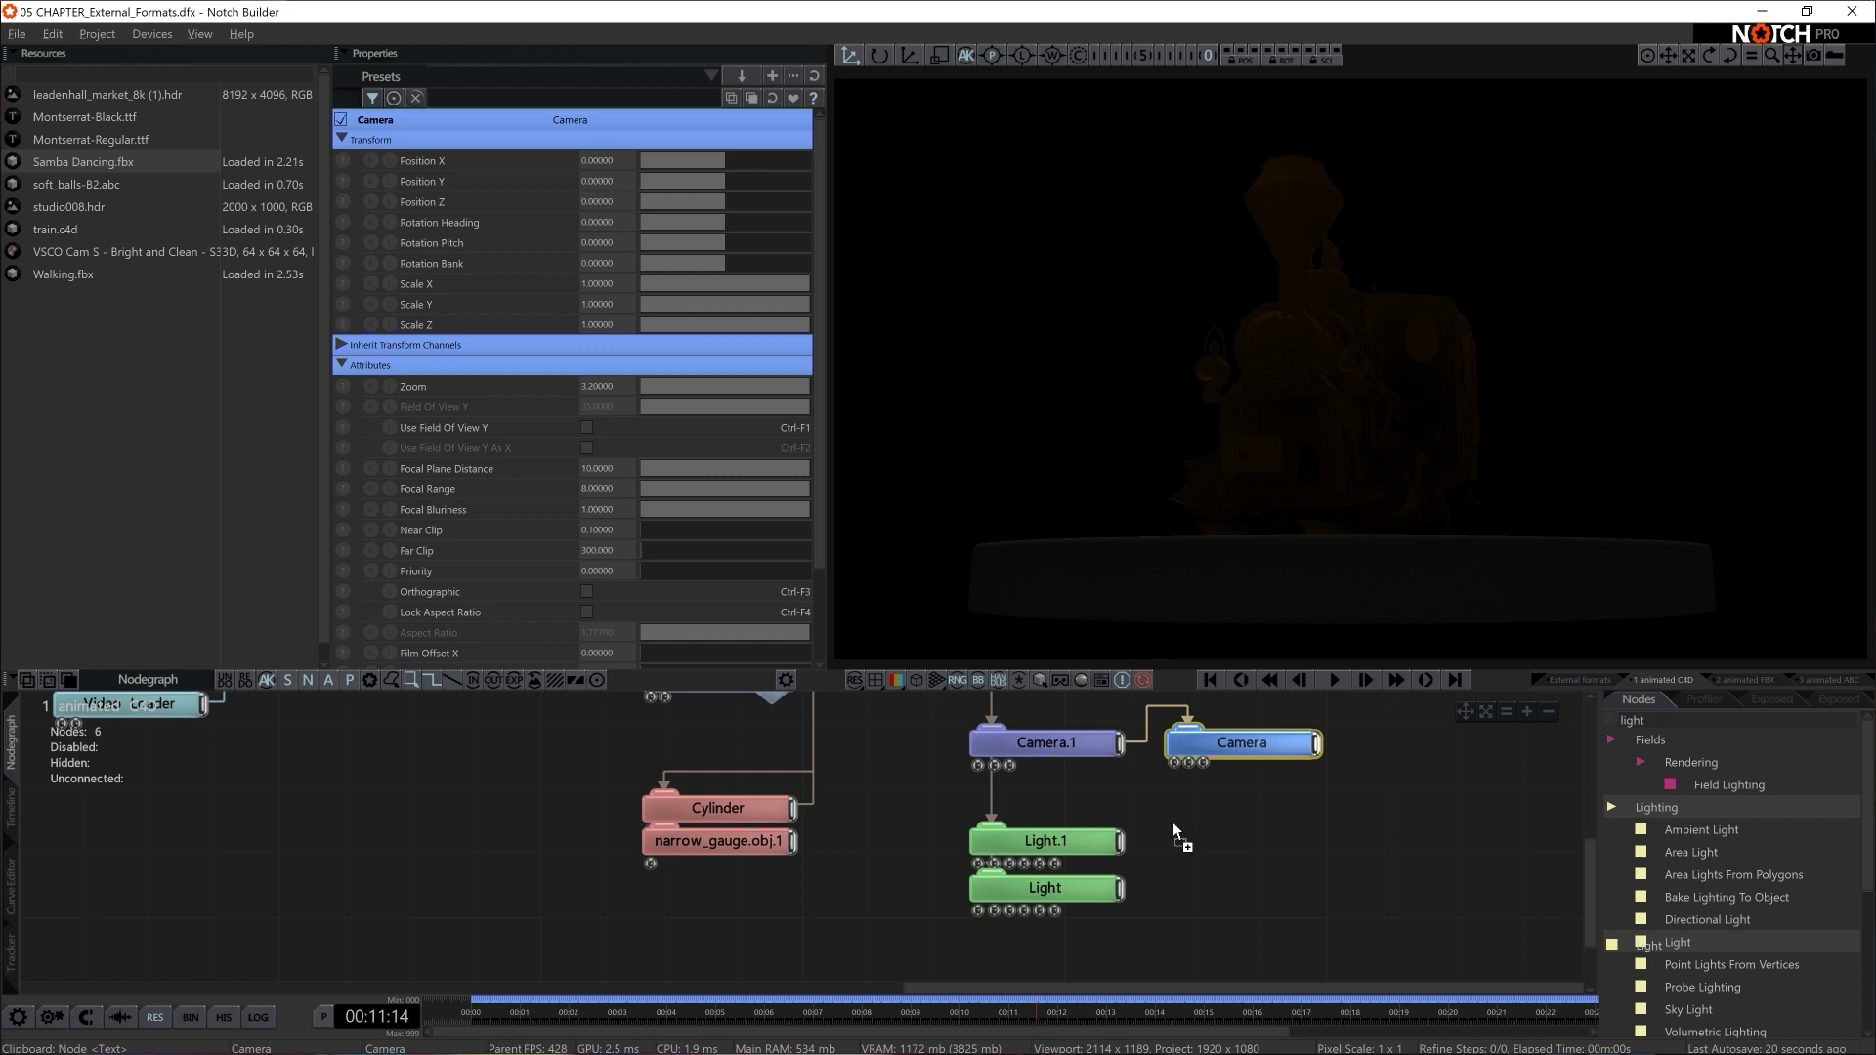
- Add two Light nodes, connect them into the lighting chain, and enable Casts Shadows
drag(1176, 836, 1180, 839)
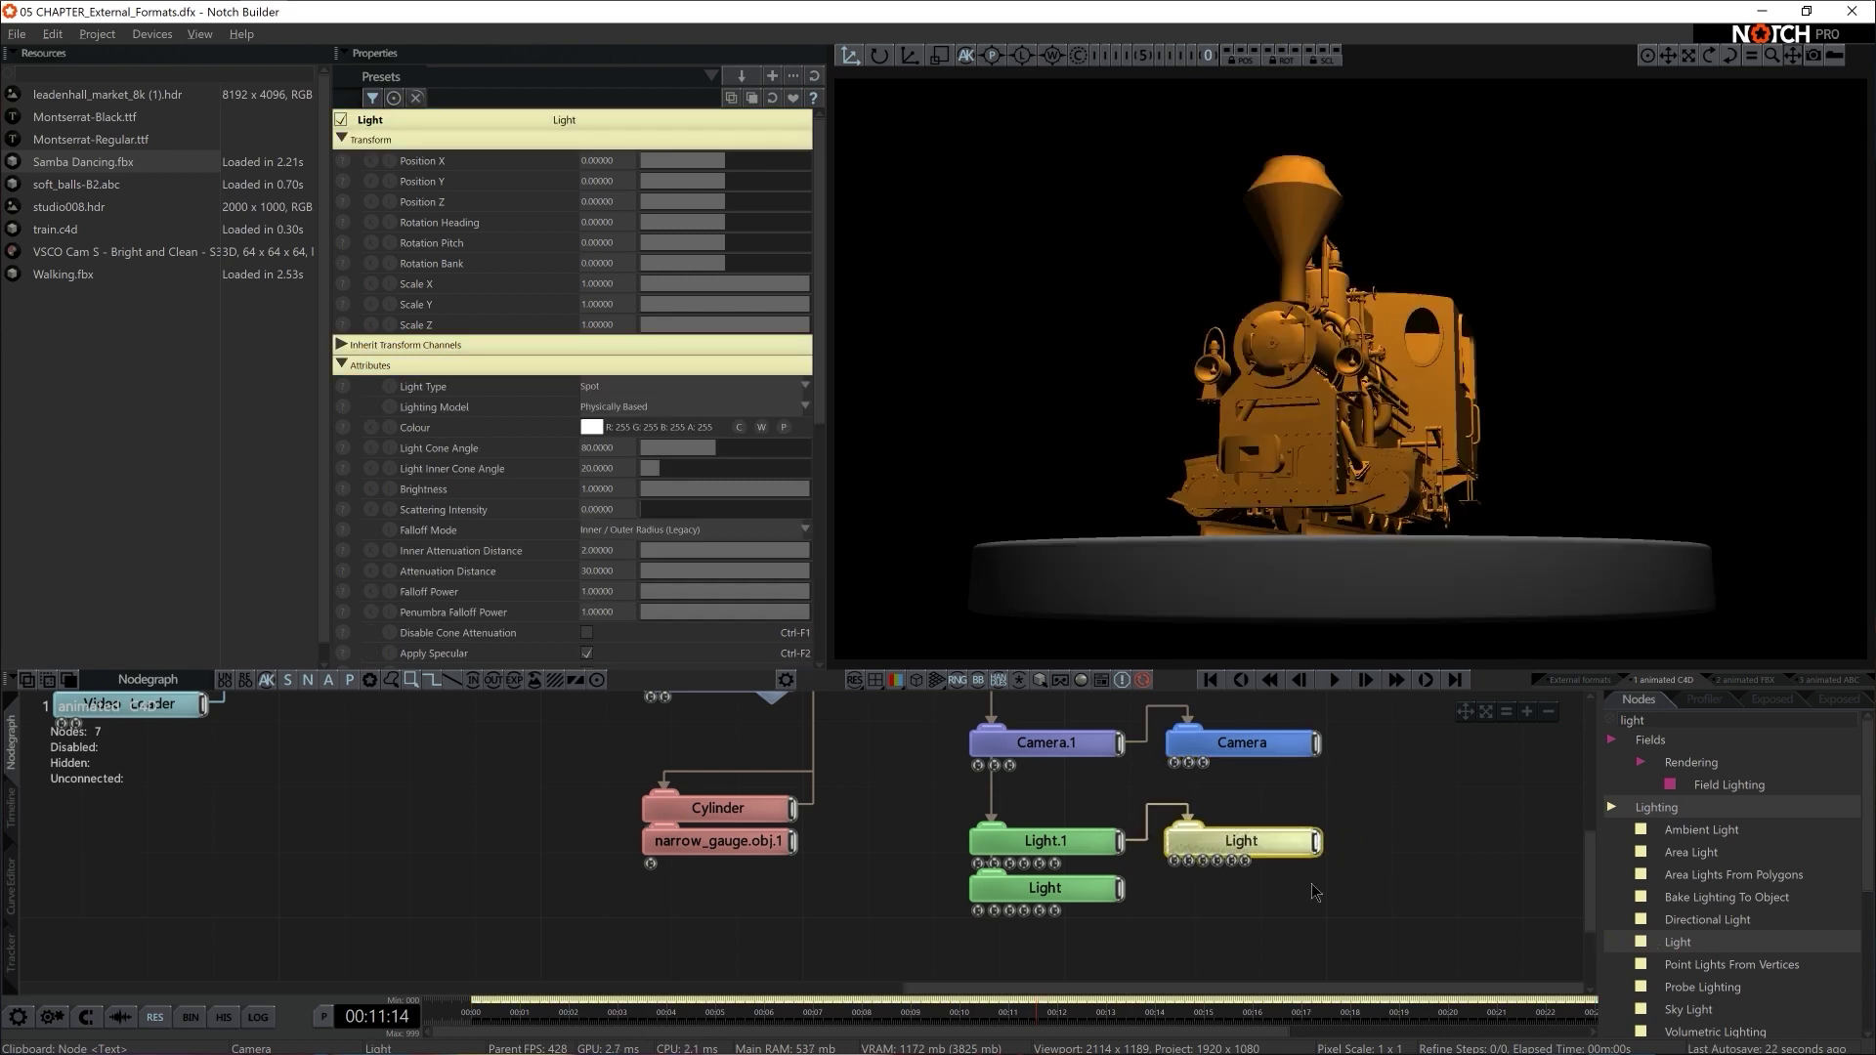
drag(1677, 942, 1251, 909)
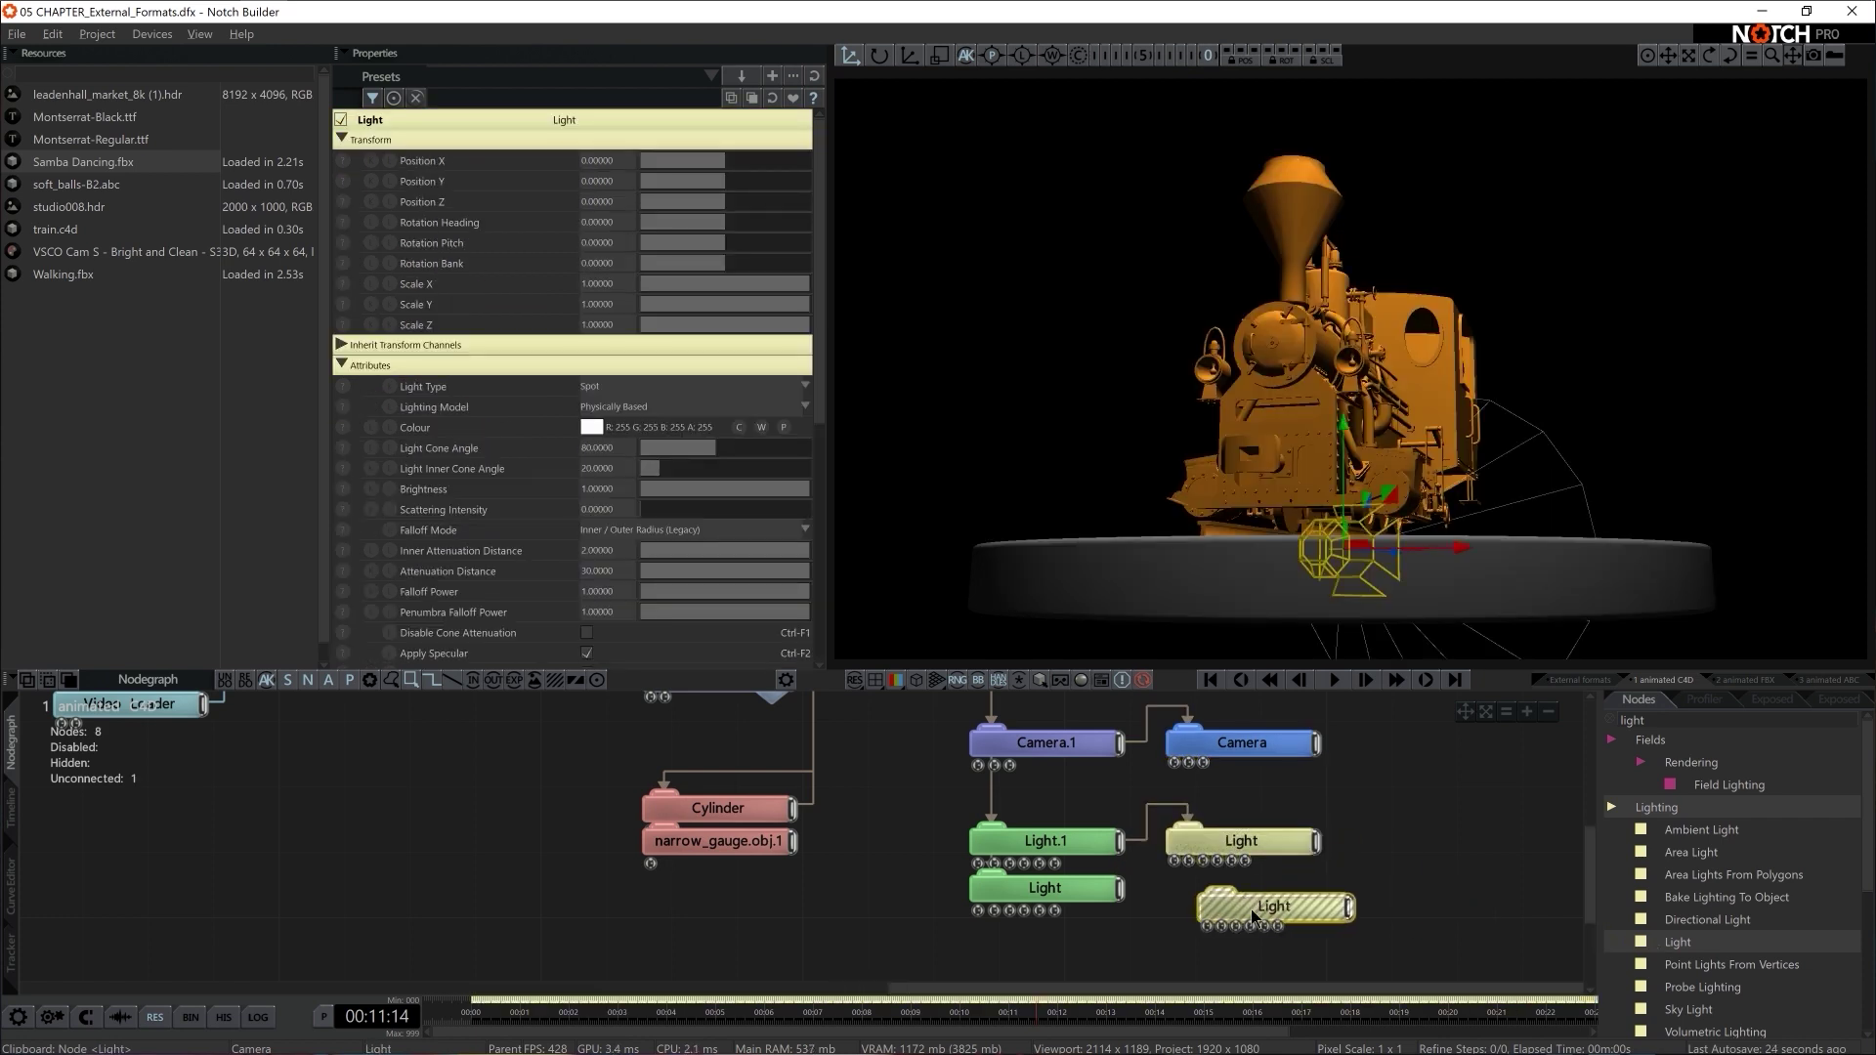
drag(1123, 889, 1241, 911)
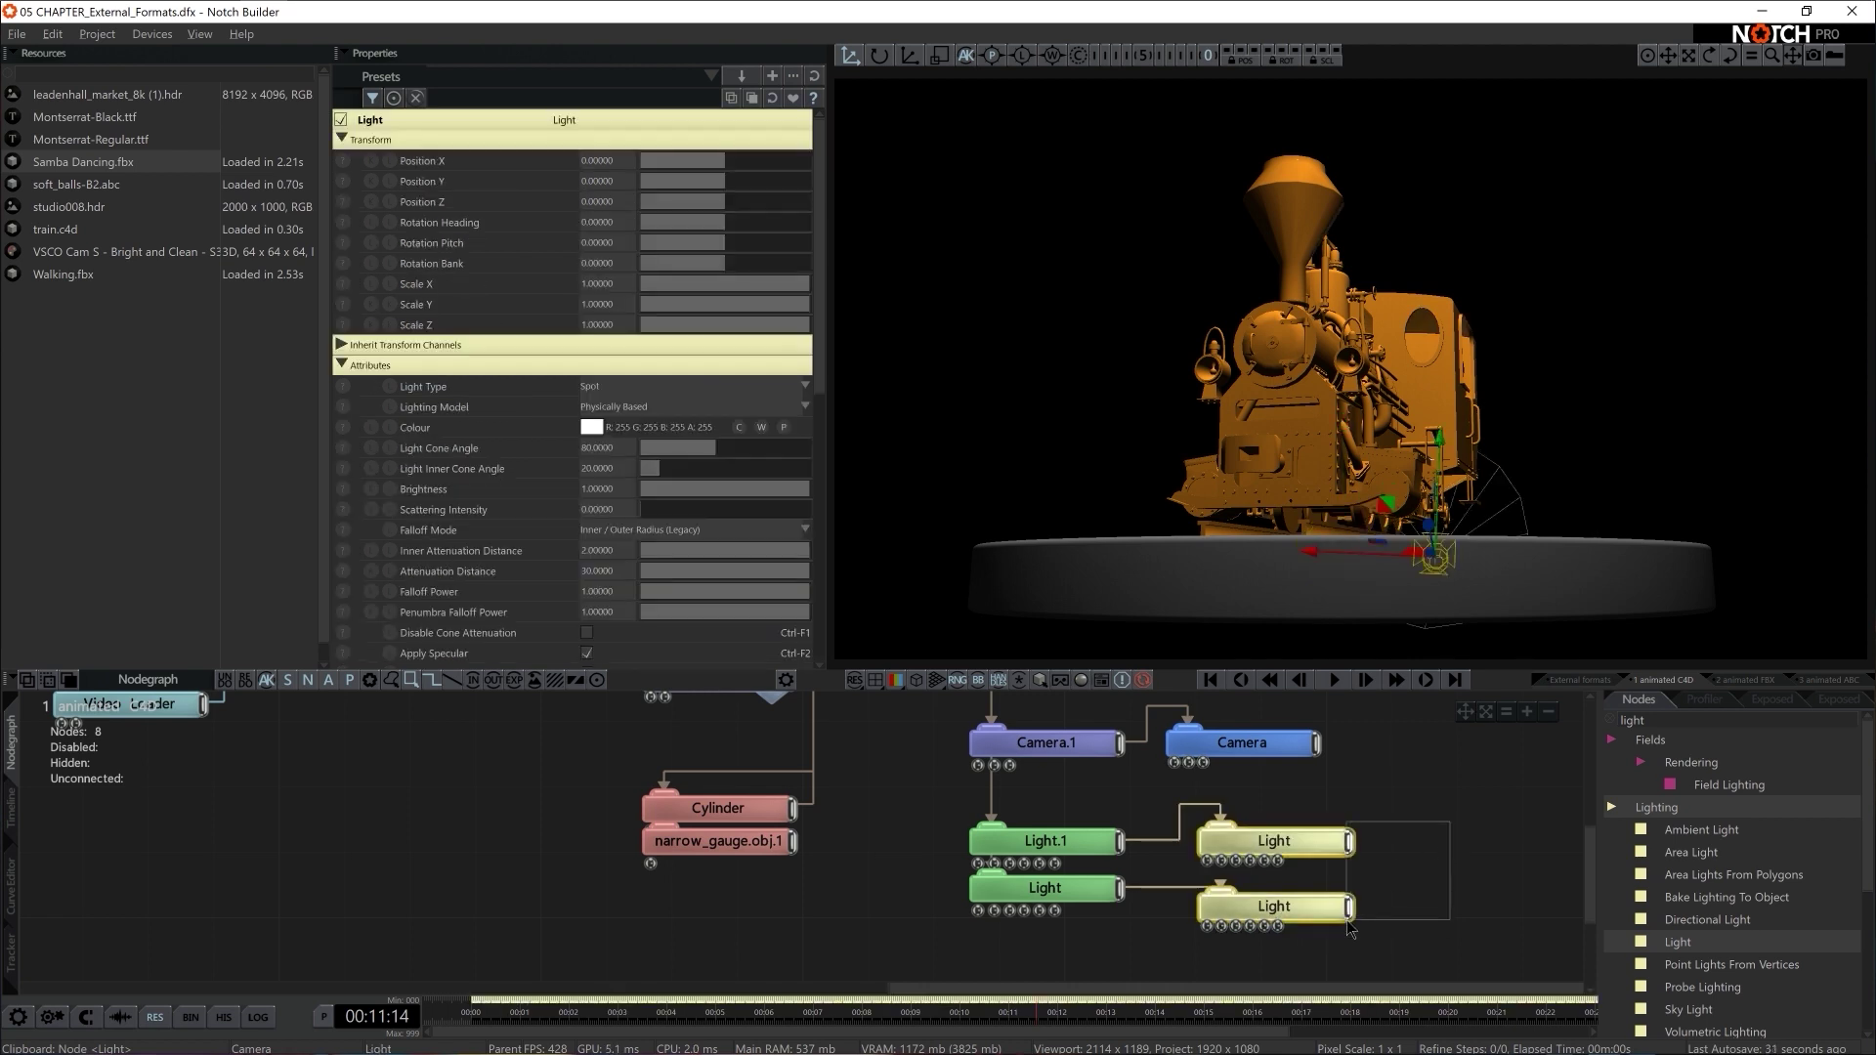
scroll(567, 475, down, 3)
click(587, 530)
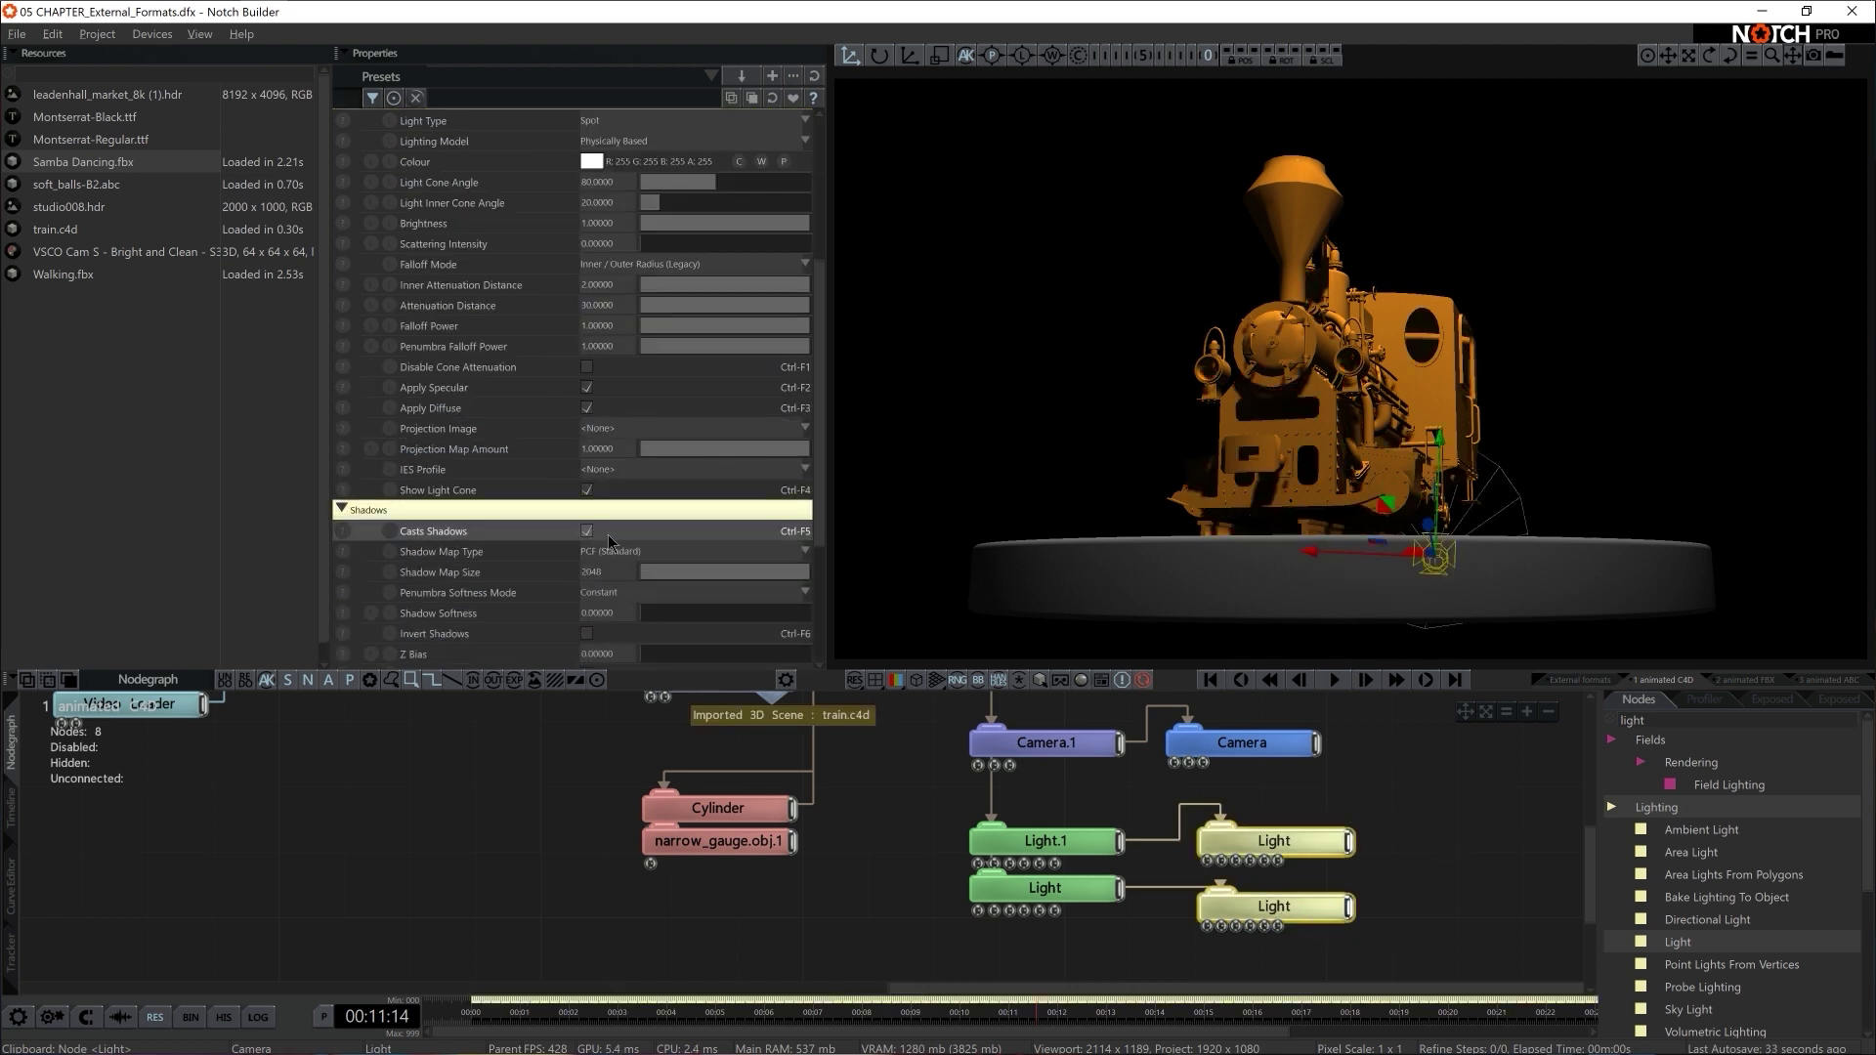
- Soften the light's shadows, then make the '2 animated FBX' layer active
mouse_move(704, 614)
mouse_down()
mouse_move(762, 614)
mouse_move(713, 617)
mouse_up()
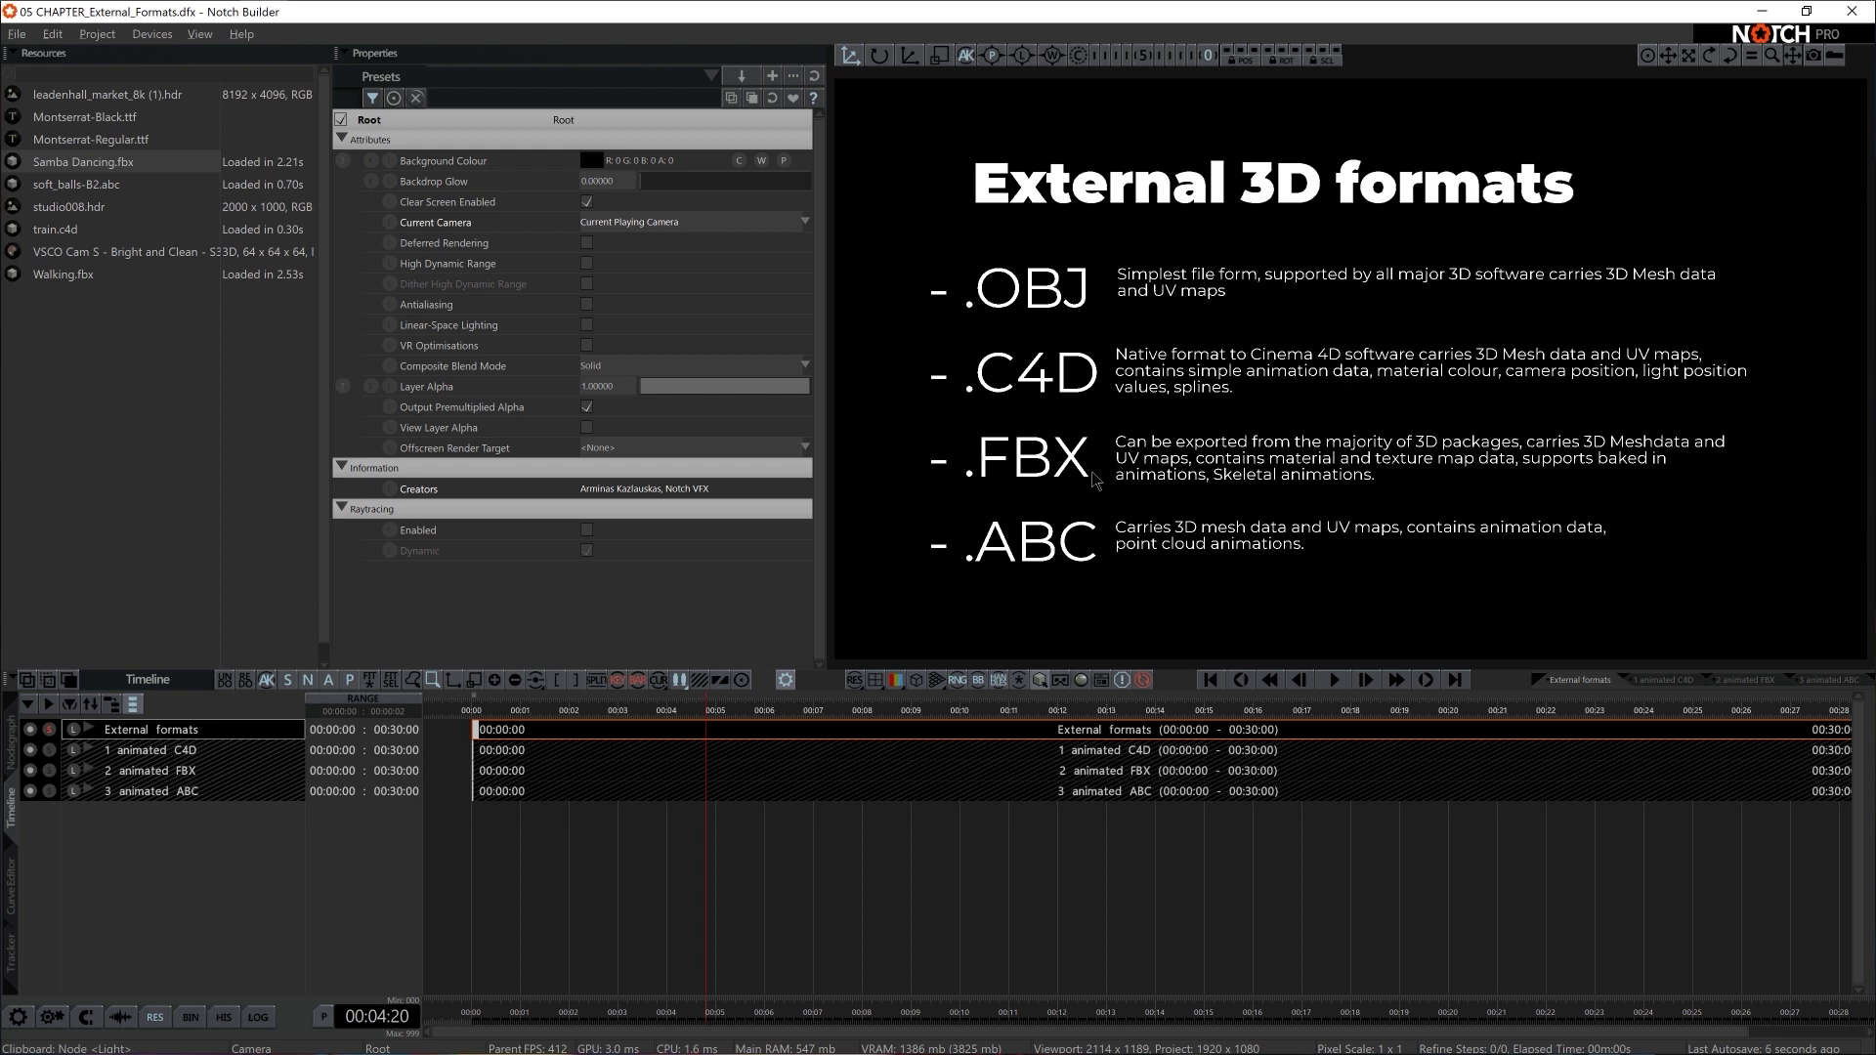
click(70, 771)
- Play the 2 animated FBX layer, inspect its Spine-to-LeftForeArm bone nodes, then switch to Mixamo
double_click(131, 773)
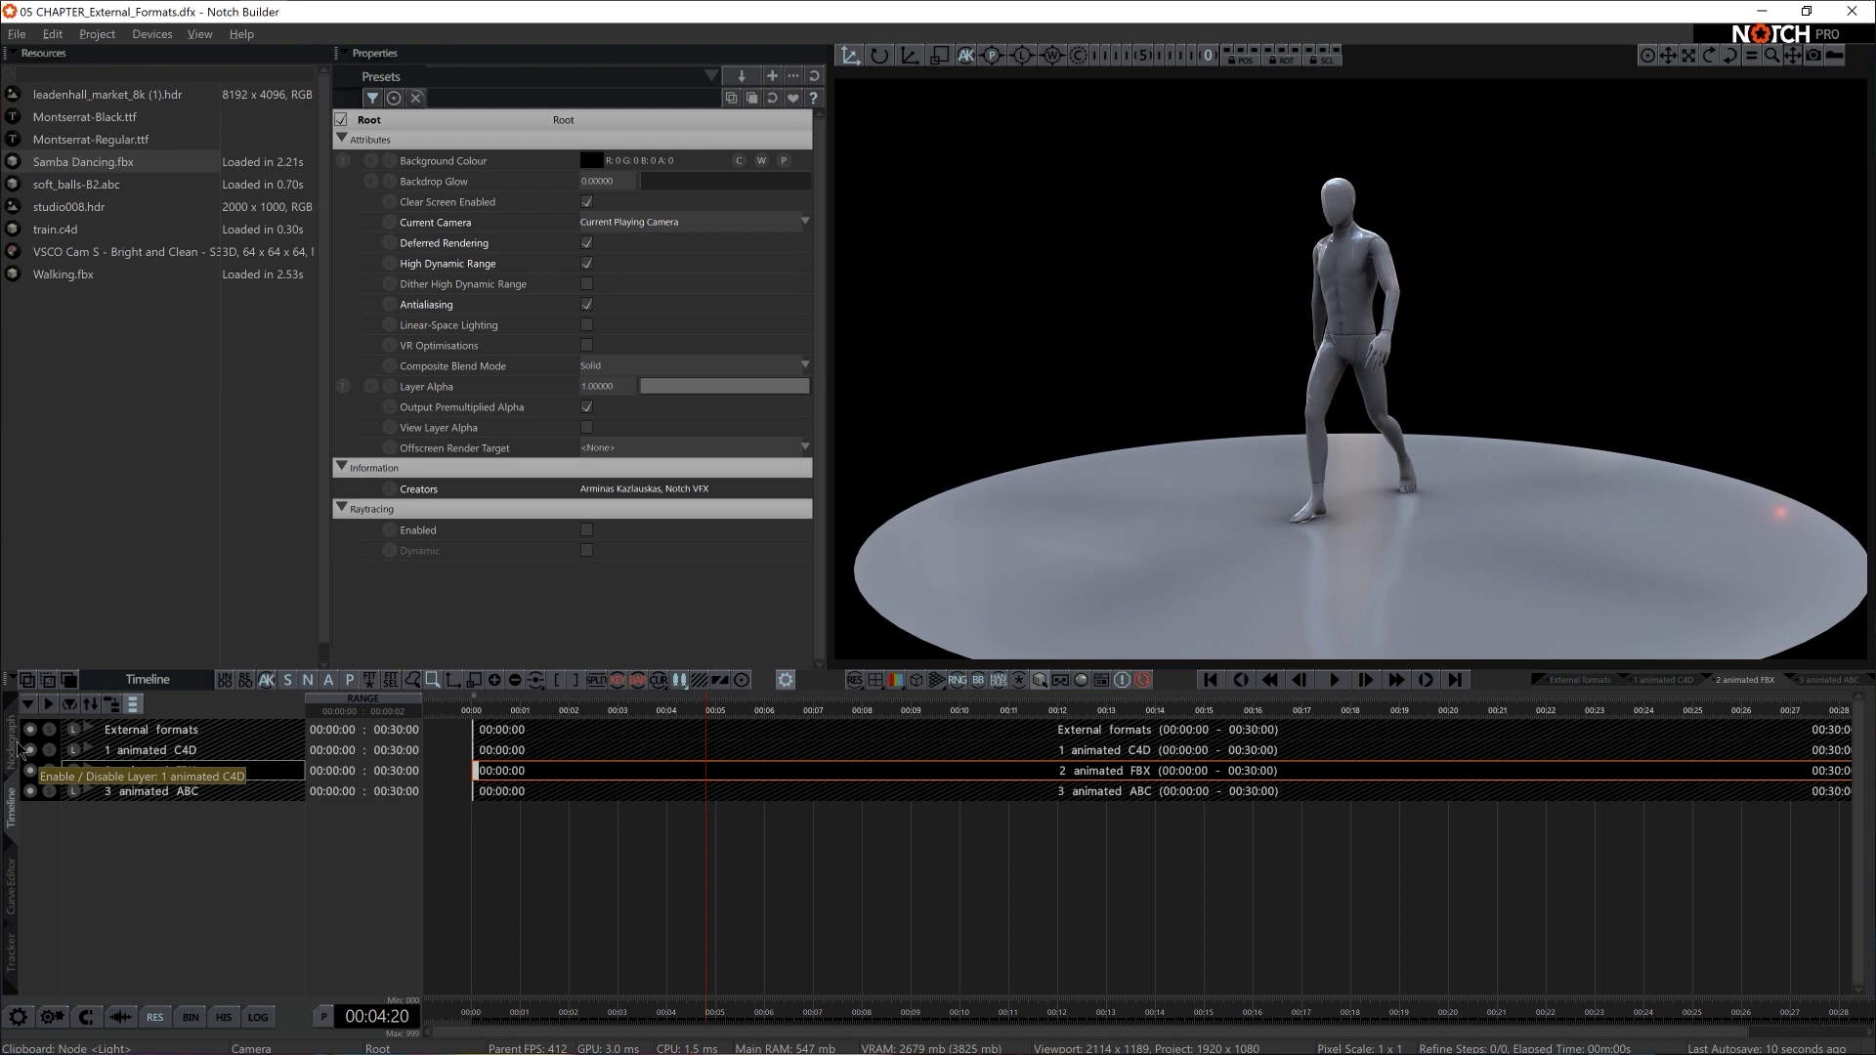
key(space)
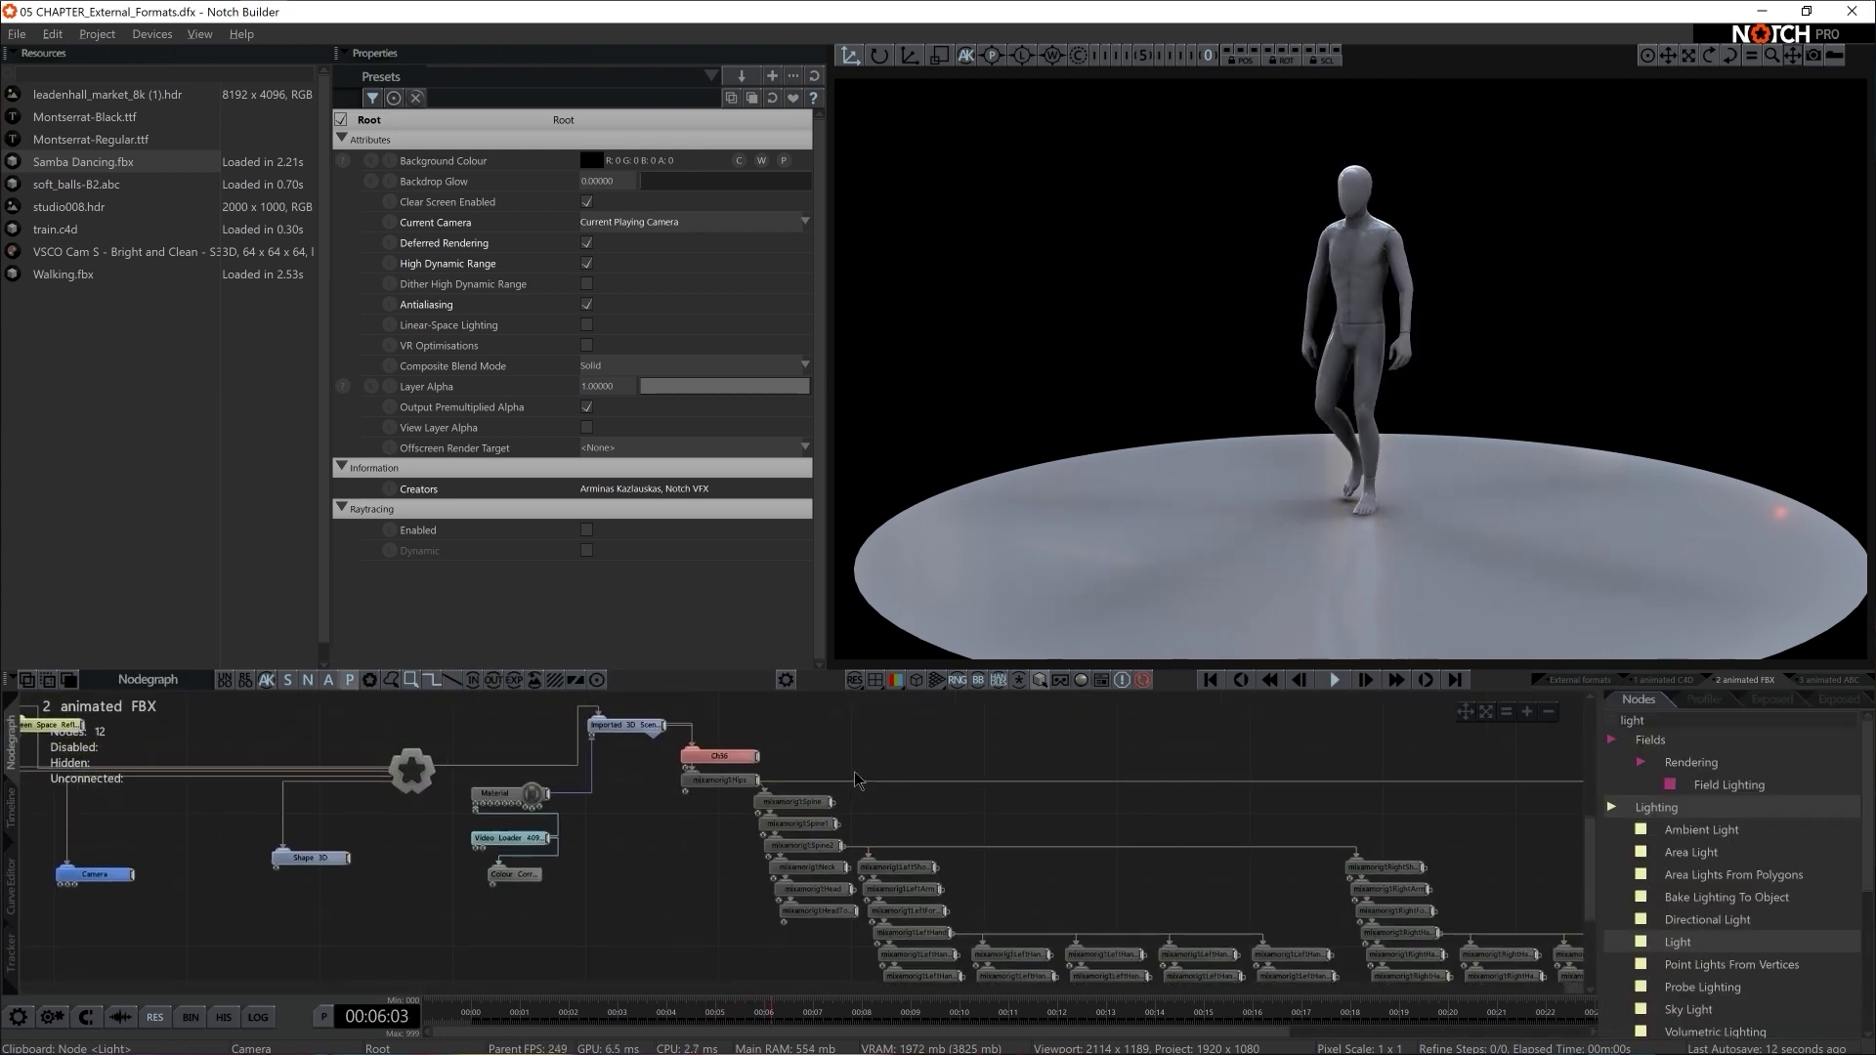
click(658, 741)
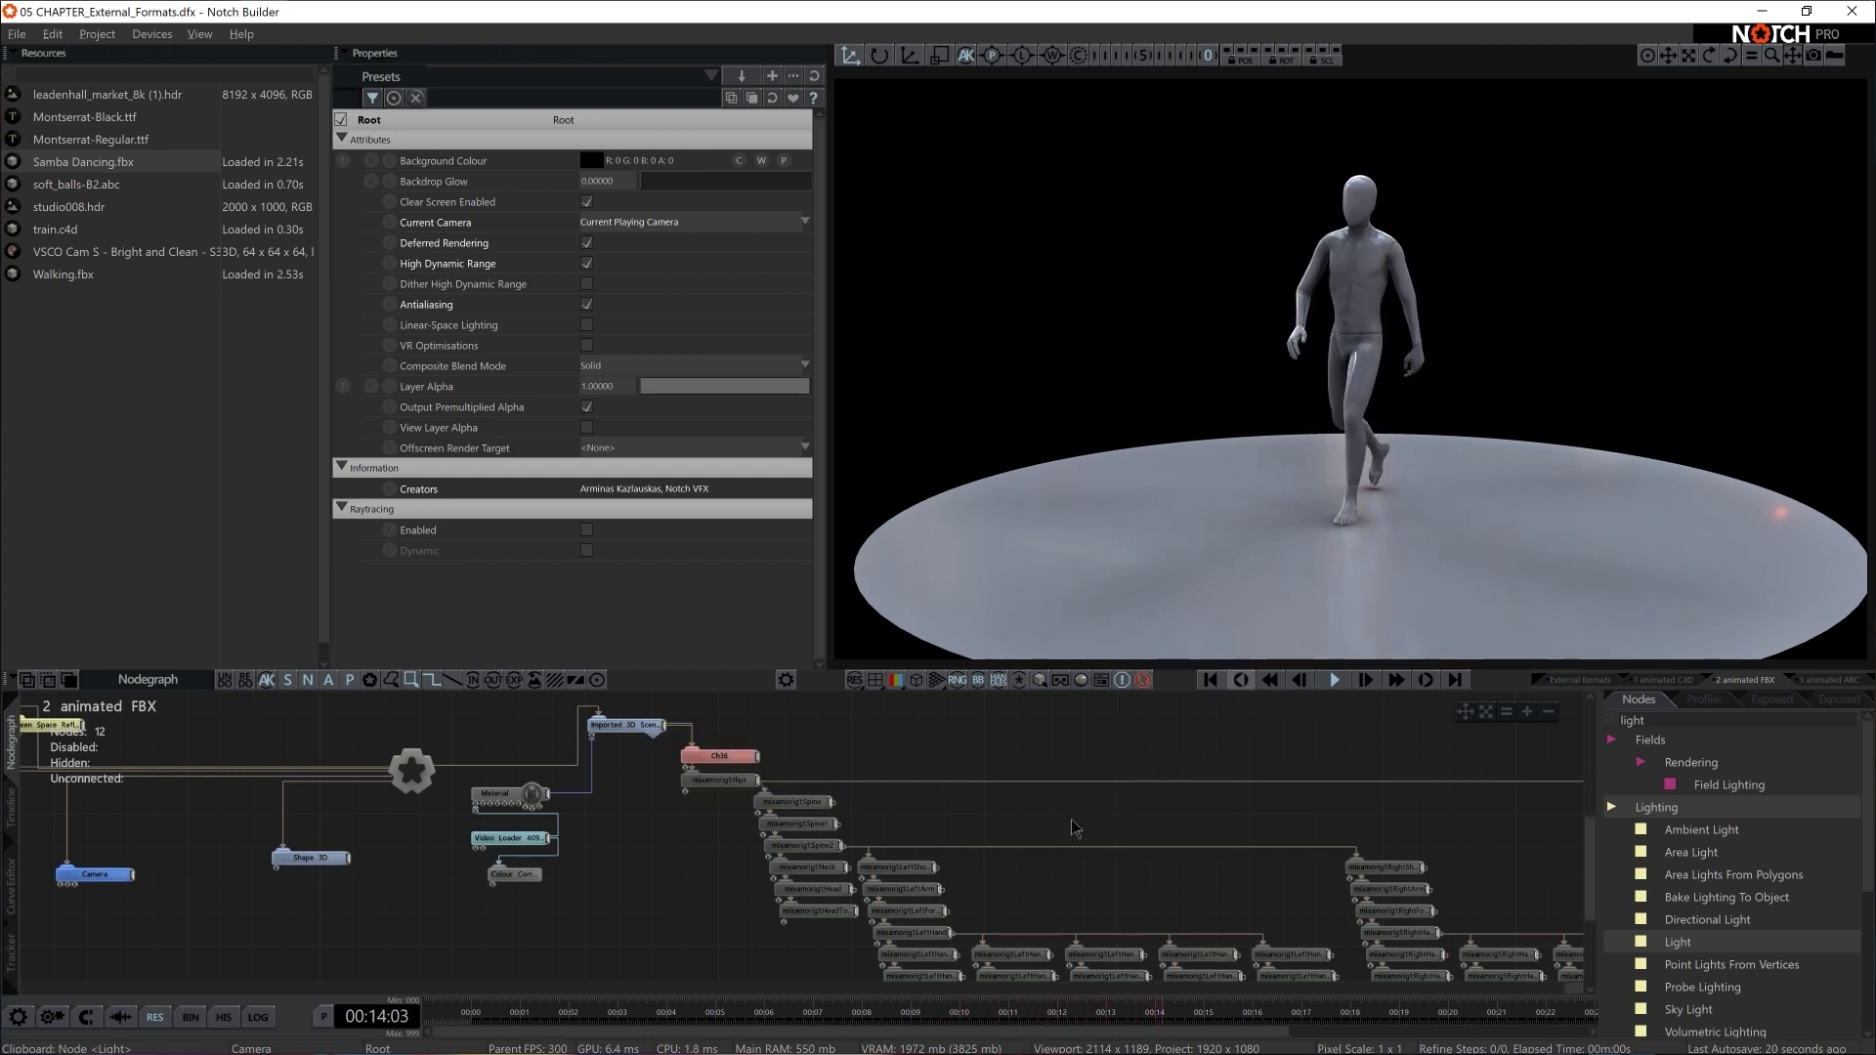
middle_drag(975, 838, 948, 799)
mouse_move(773, 703)
mouse_down()
mouse_move(1060, 858)
mouse_move(1117, 783)
mouse_up()
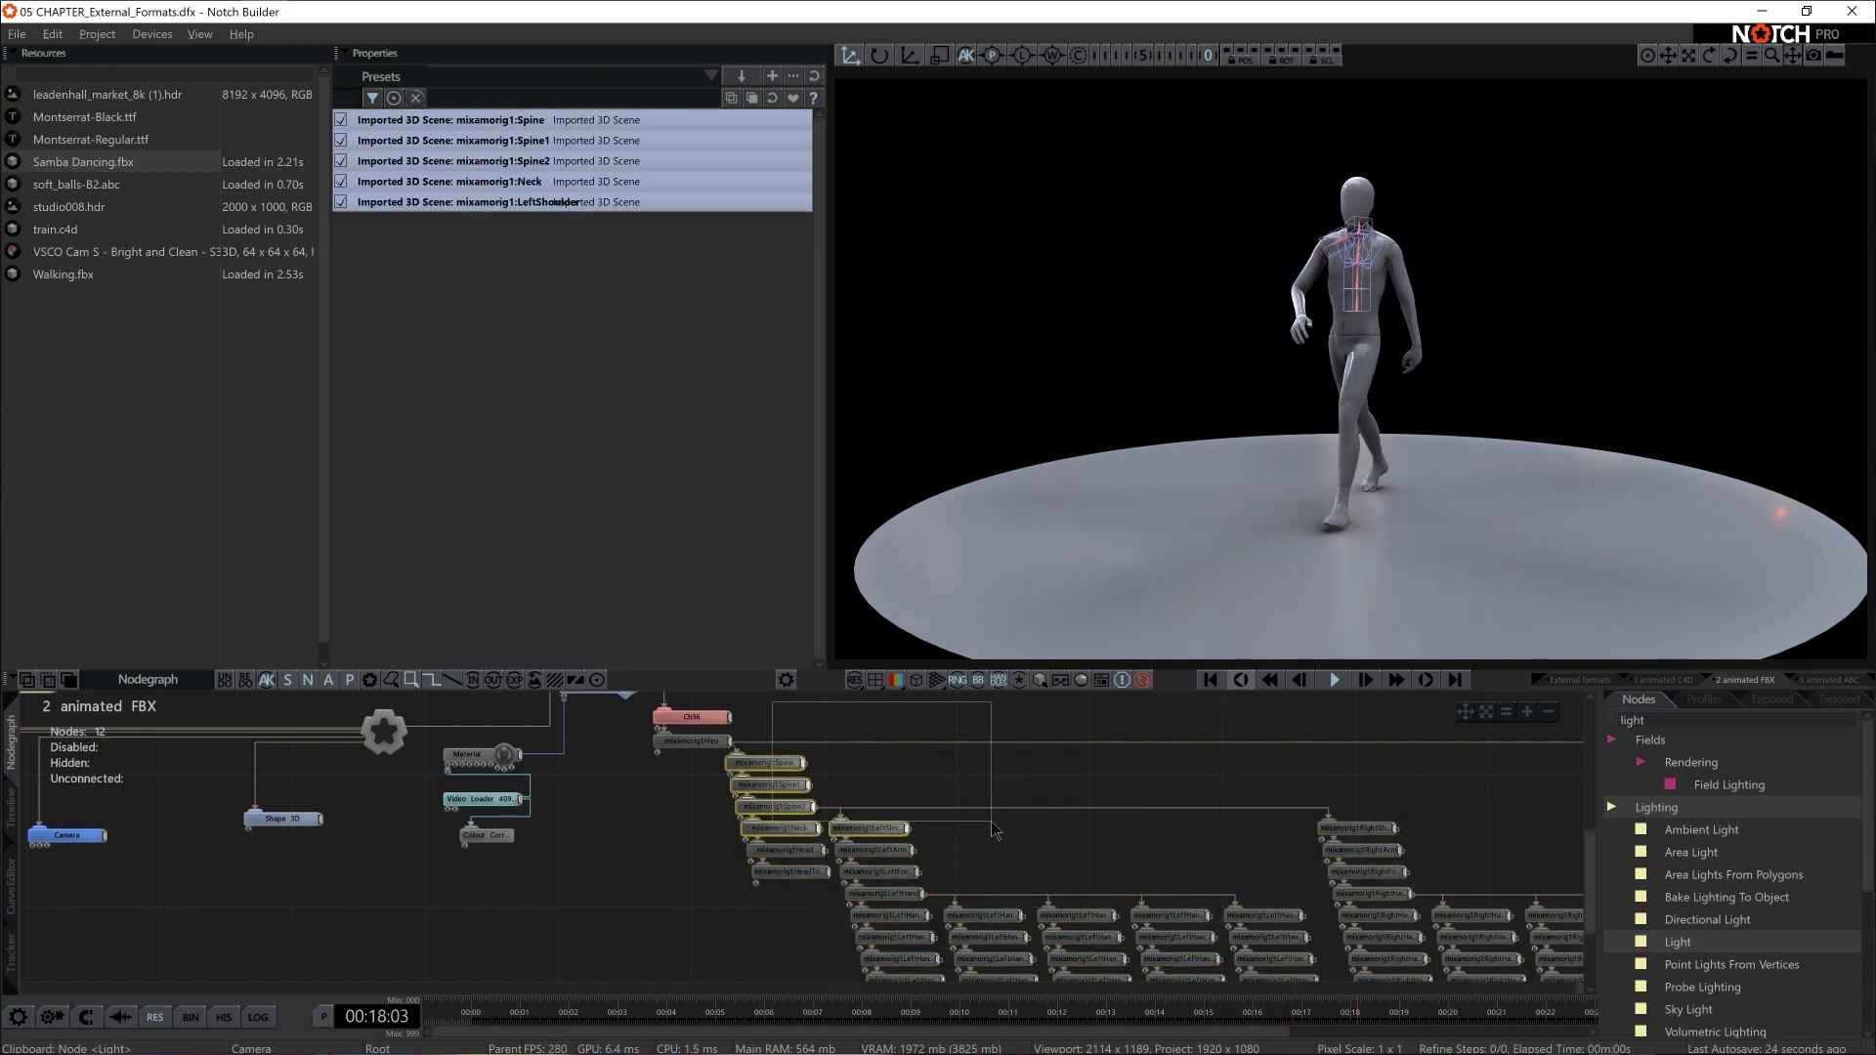
click(1117, 782)
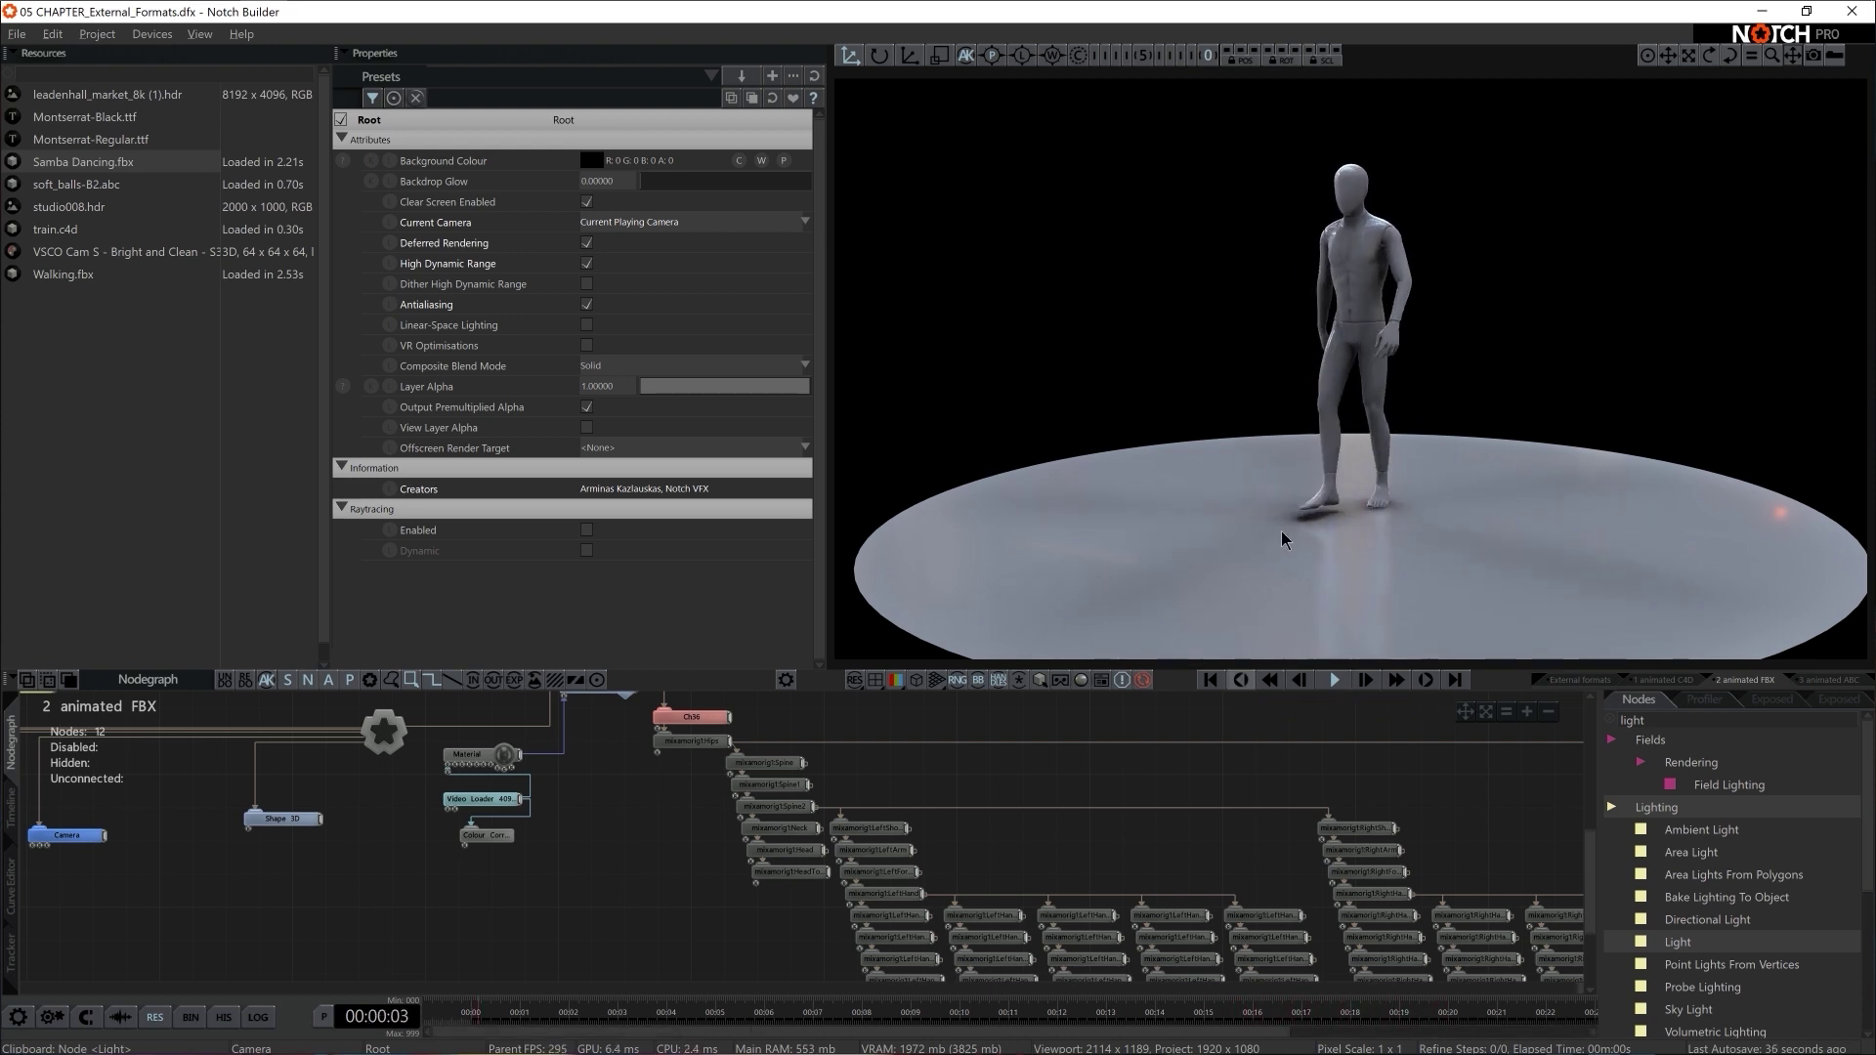
scroll(1260, 783, down, 3)
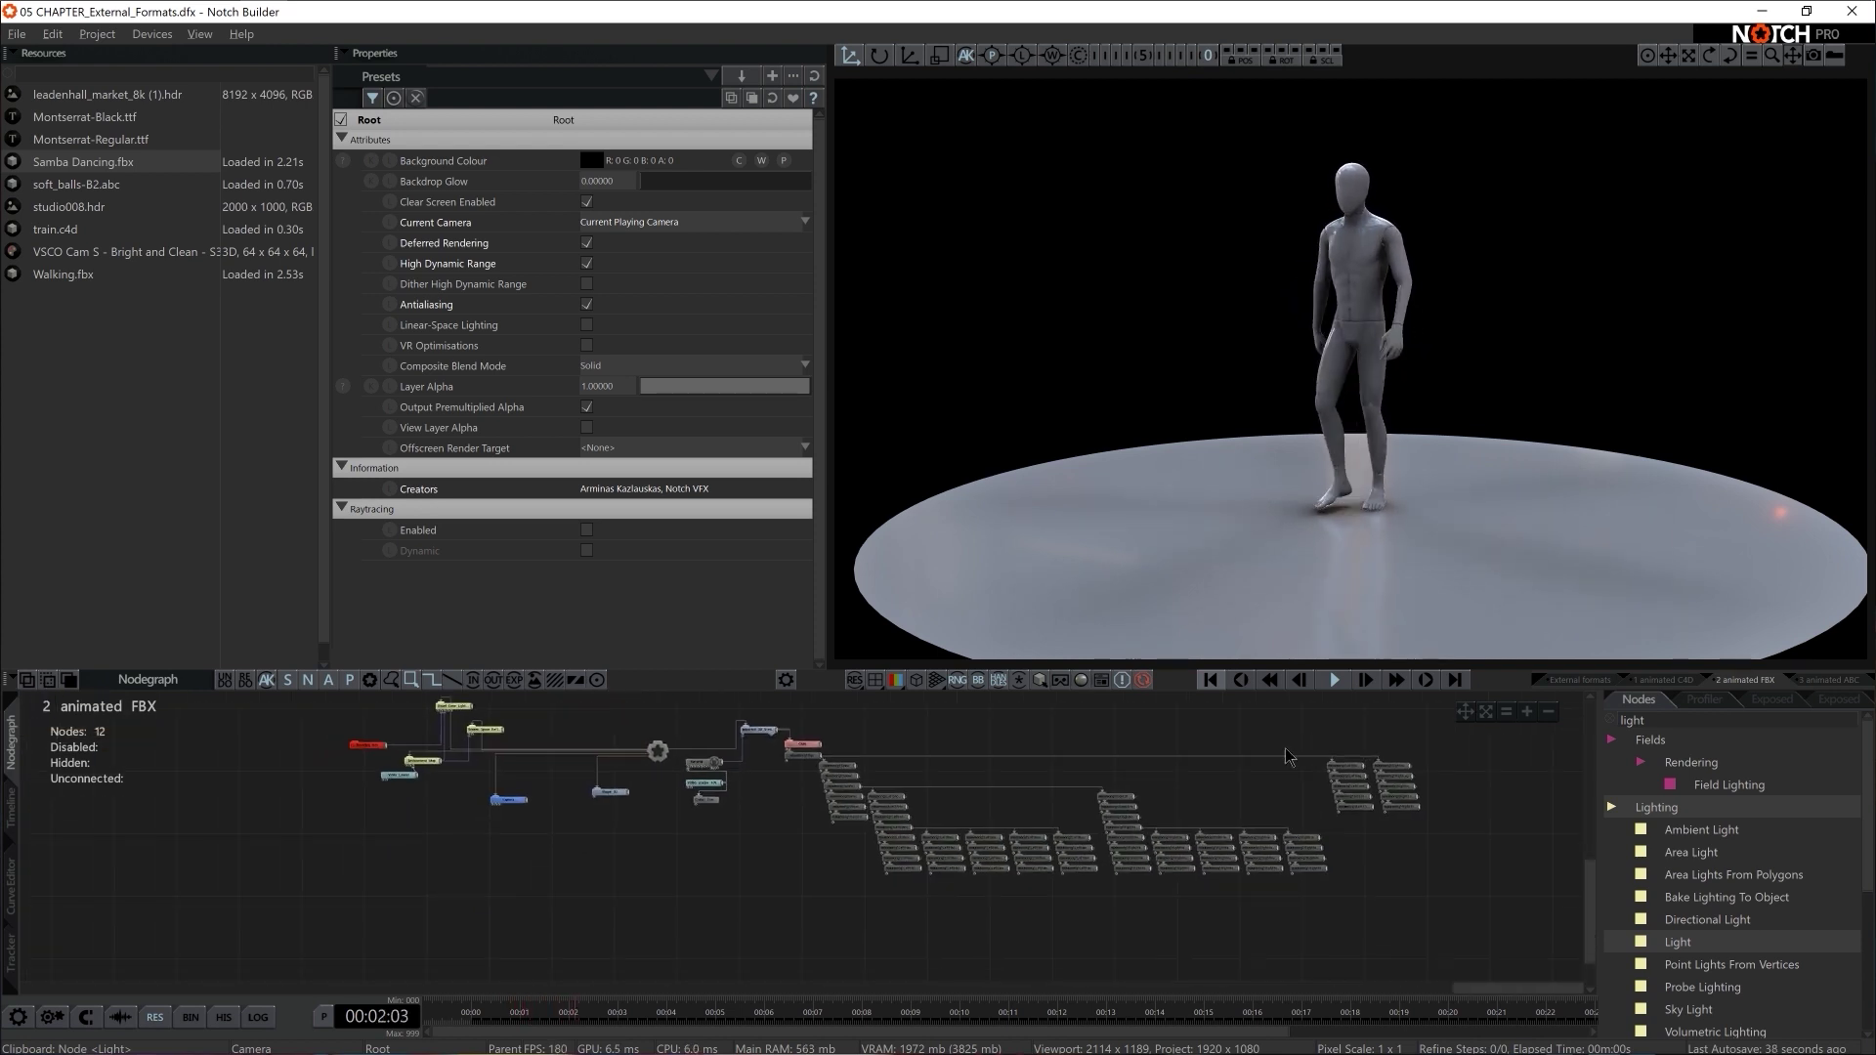
scroll(1261, 783, up, 2)
scroll(1195, 760, up, 2)
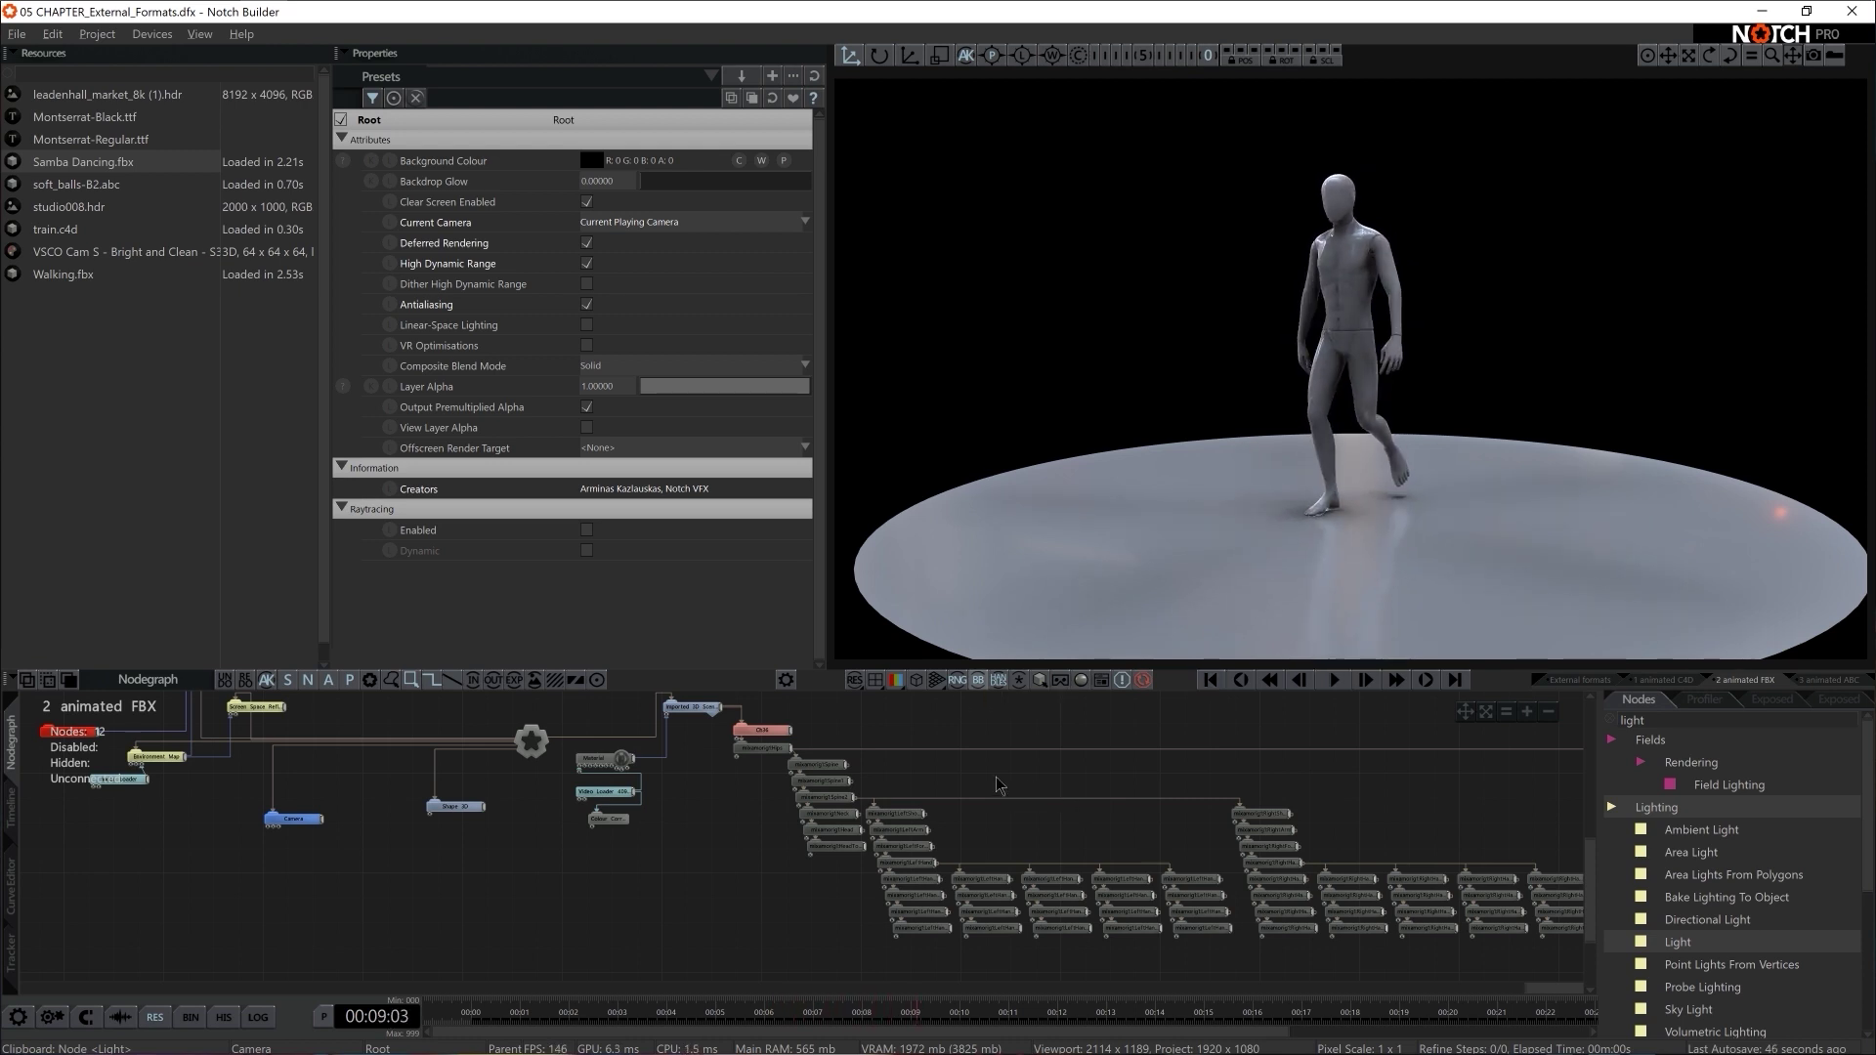
key(alt+Tab)
key(alt+Tab)
key(alt+Tab)
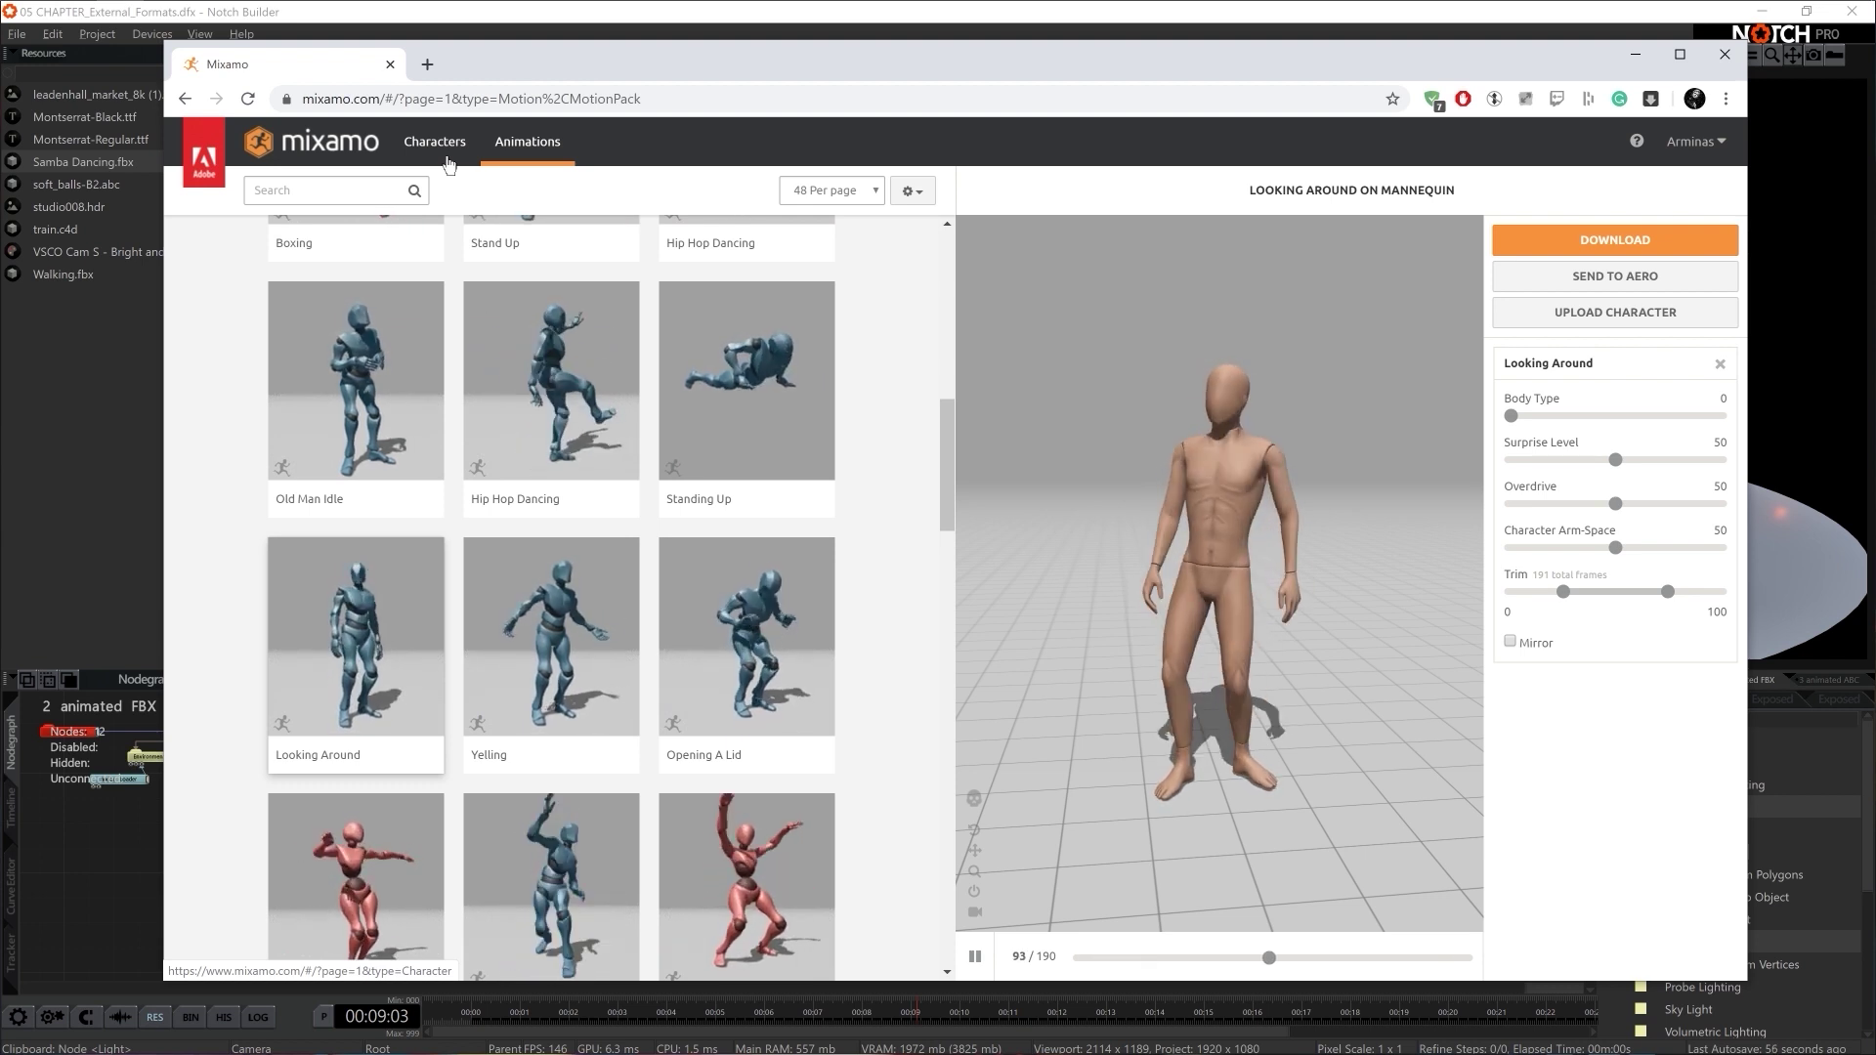
- Browse Mixamo's Characters library, go back to Animations, and minimize the browser
click(436, 141)
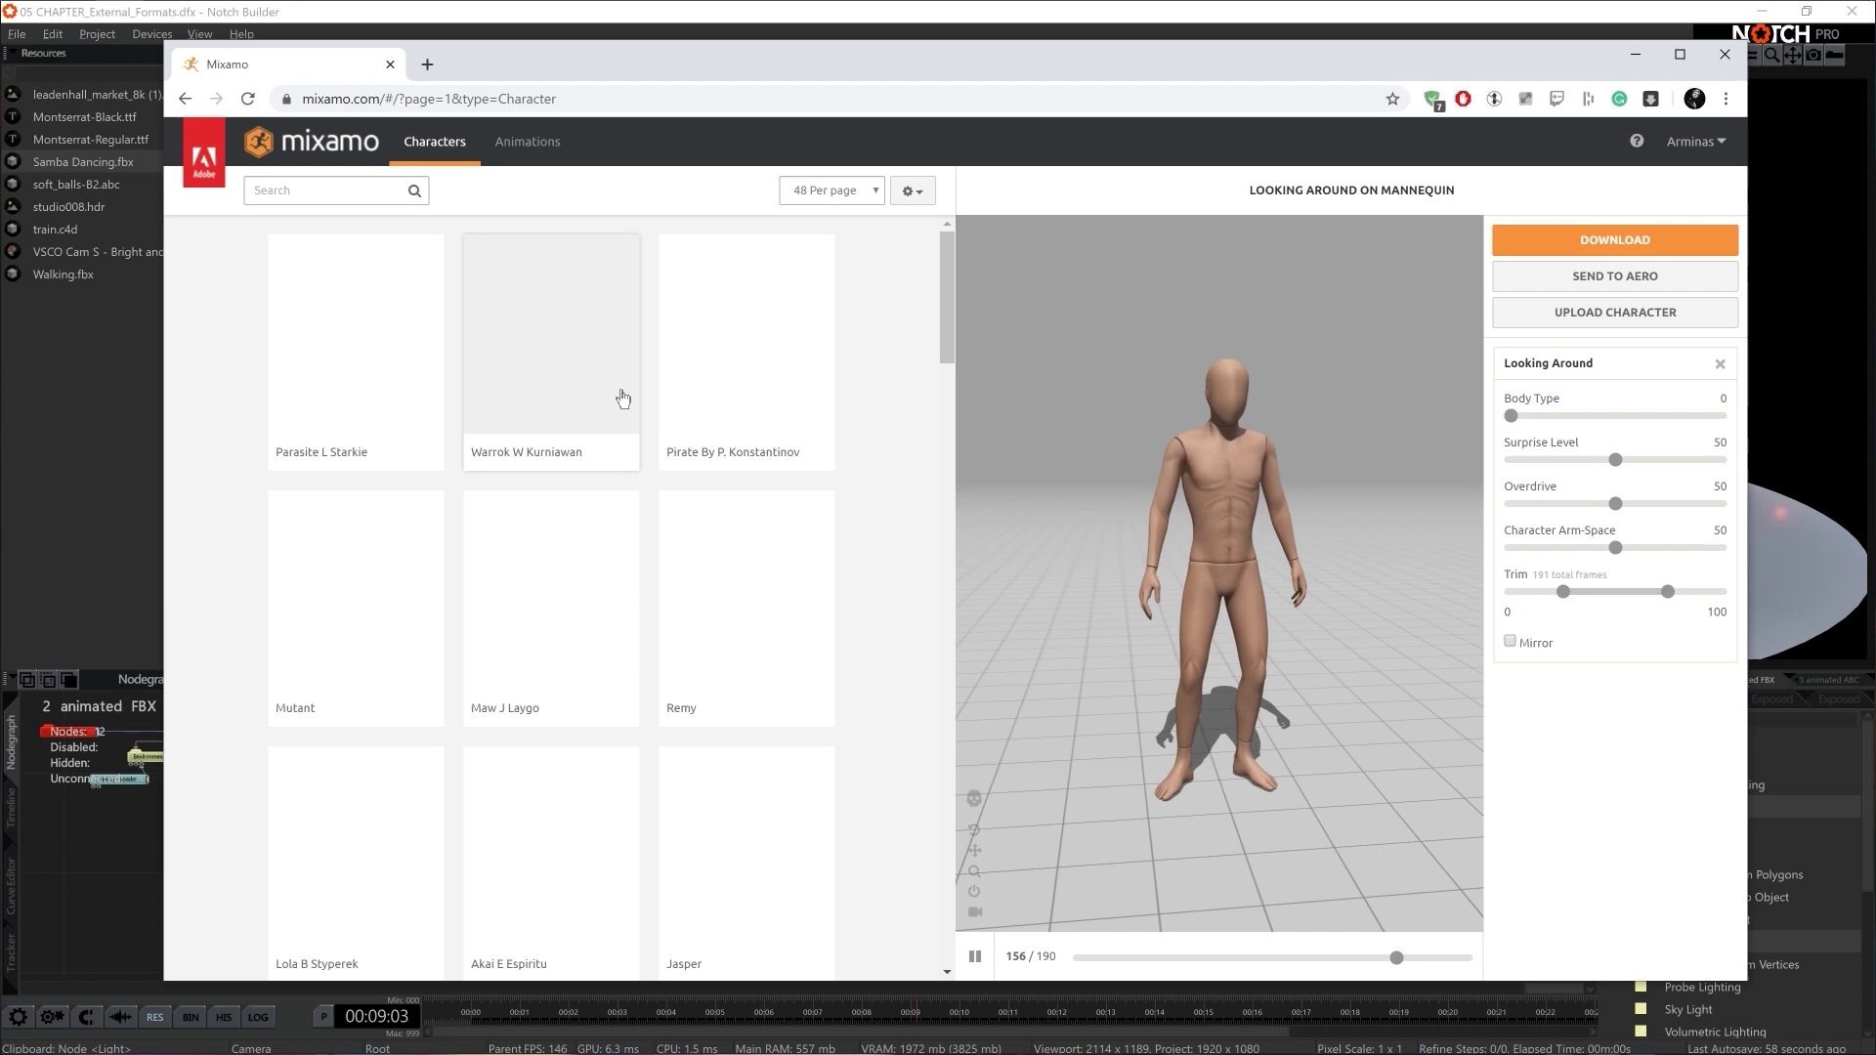
scroll(705, 457, down, 2)
scroll(705, 458, down, 2)
scroll(706, 459, down, 3)
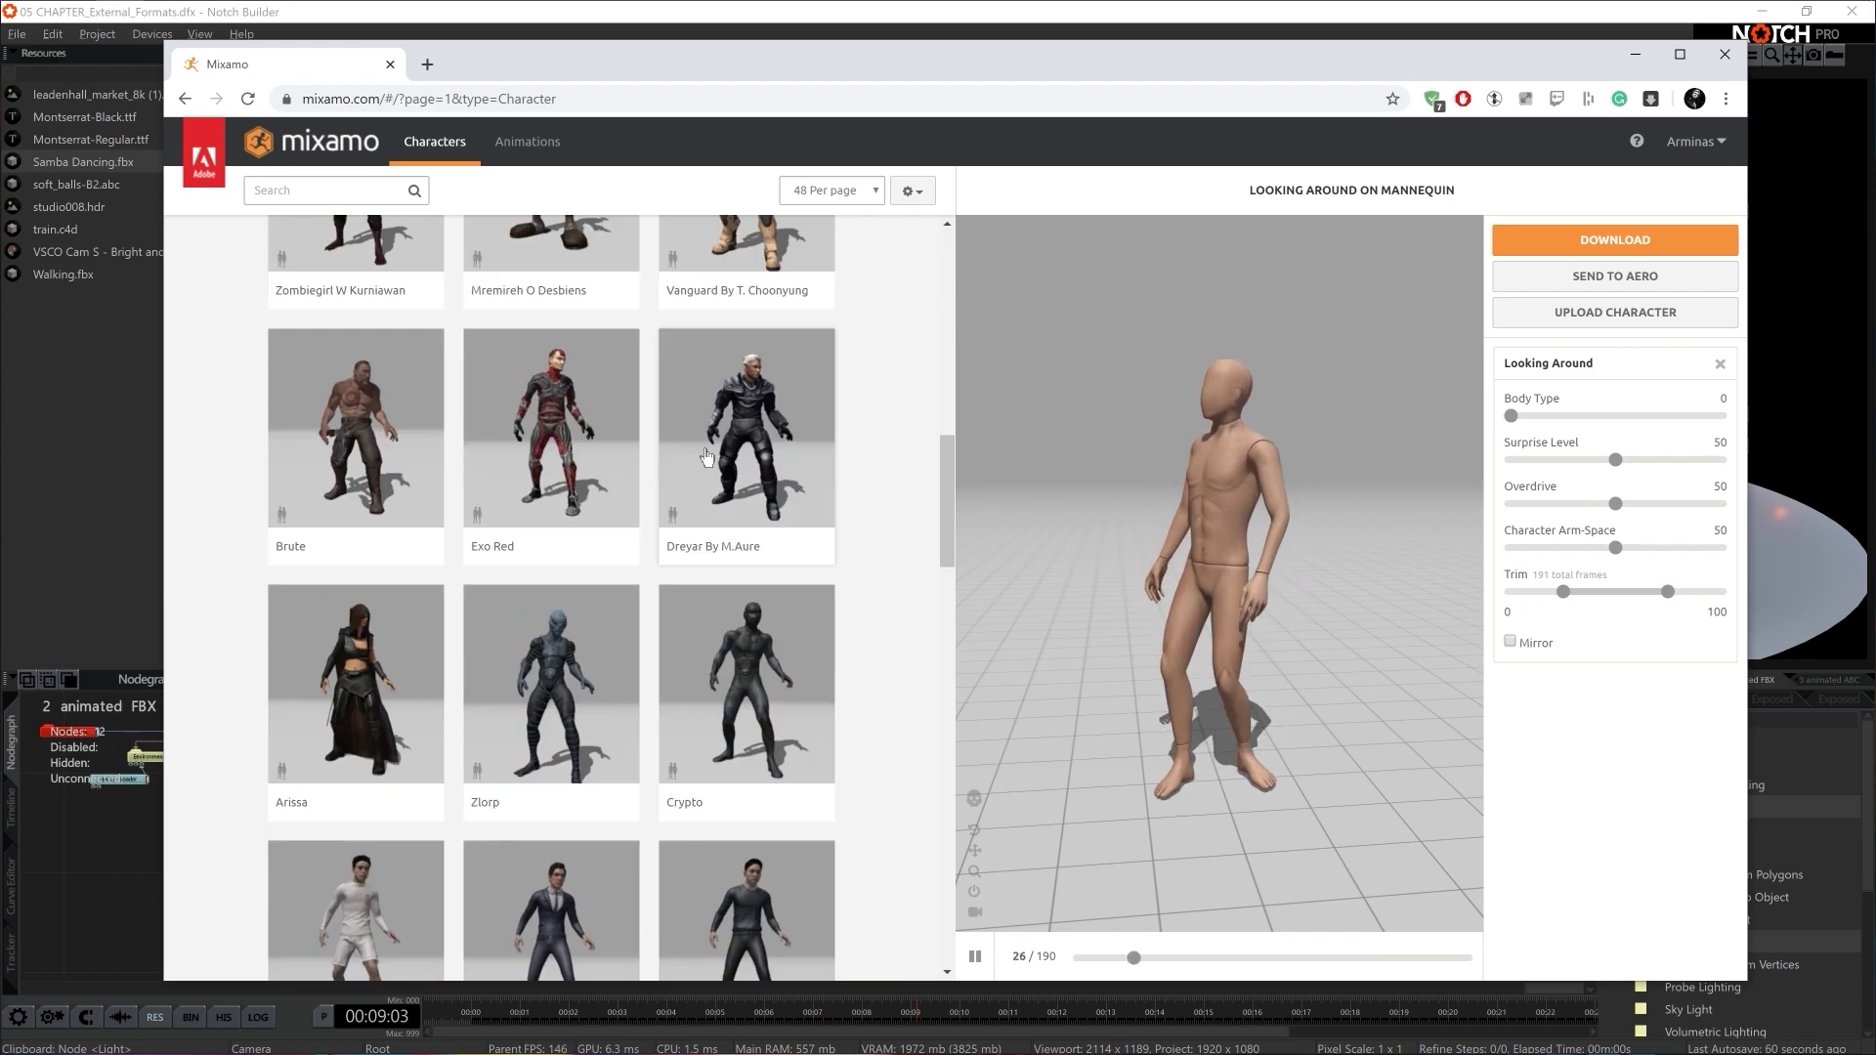
scroll(706, 458, down, 1)
key(alt+Left)
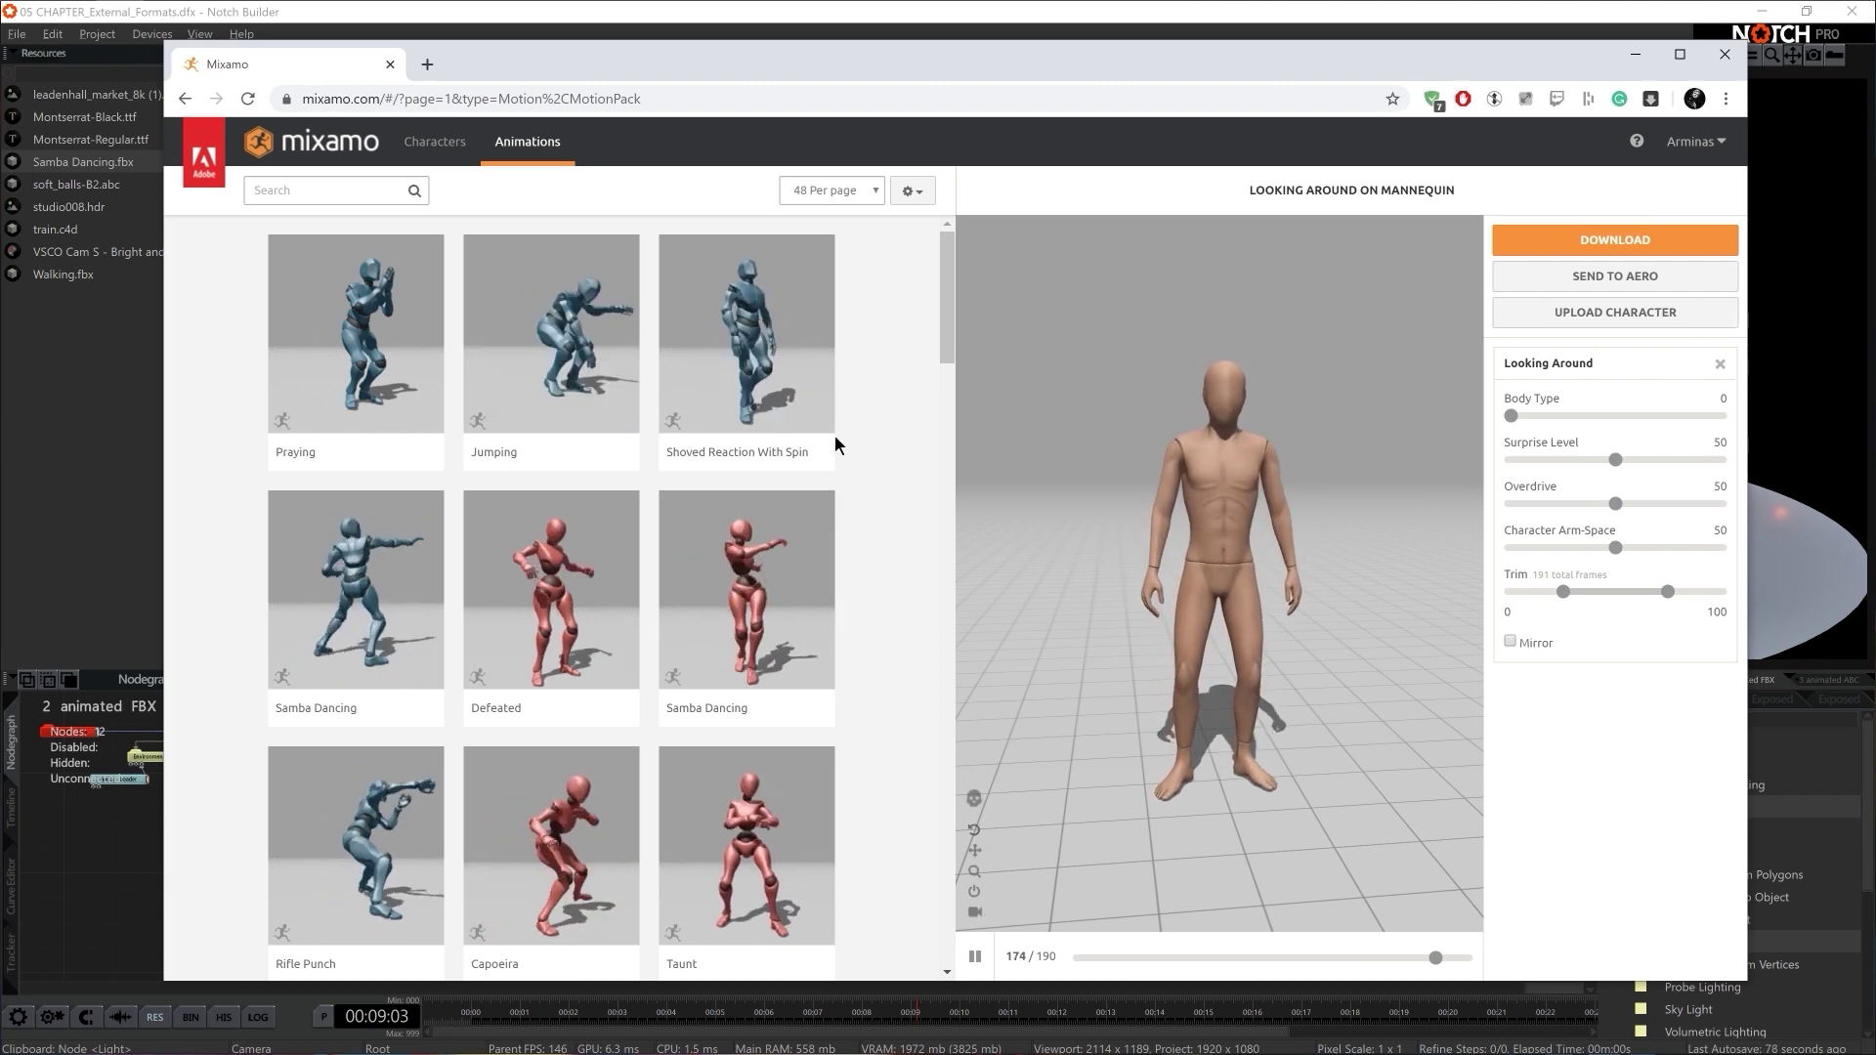
click(14, 824)
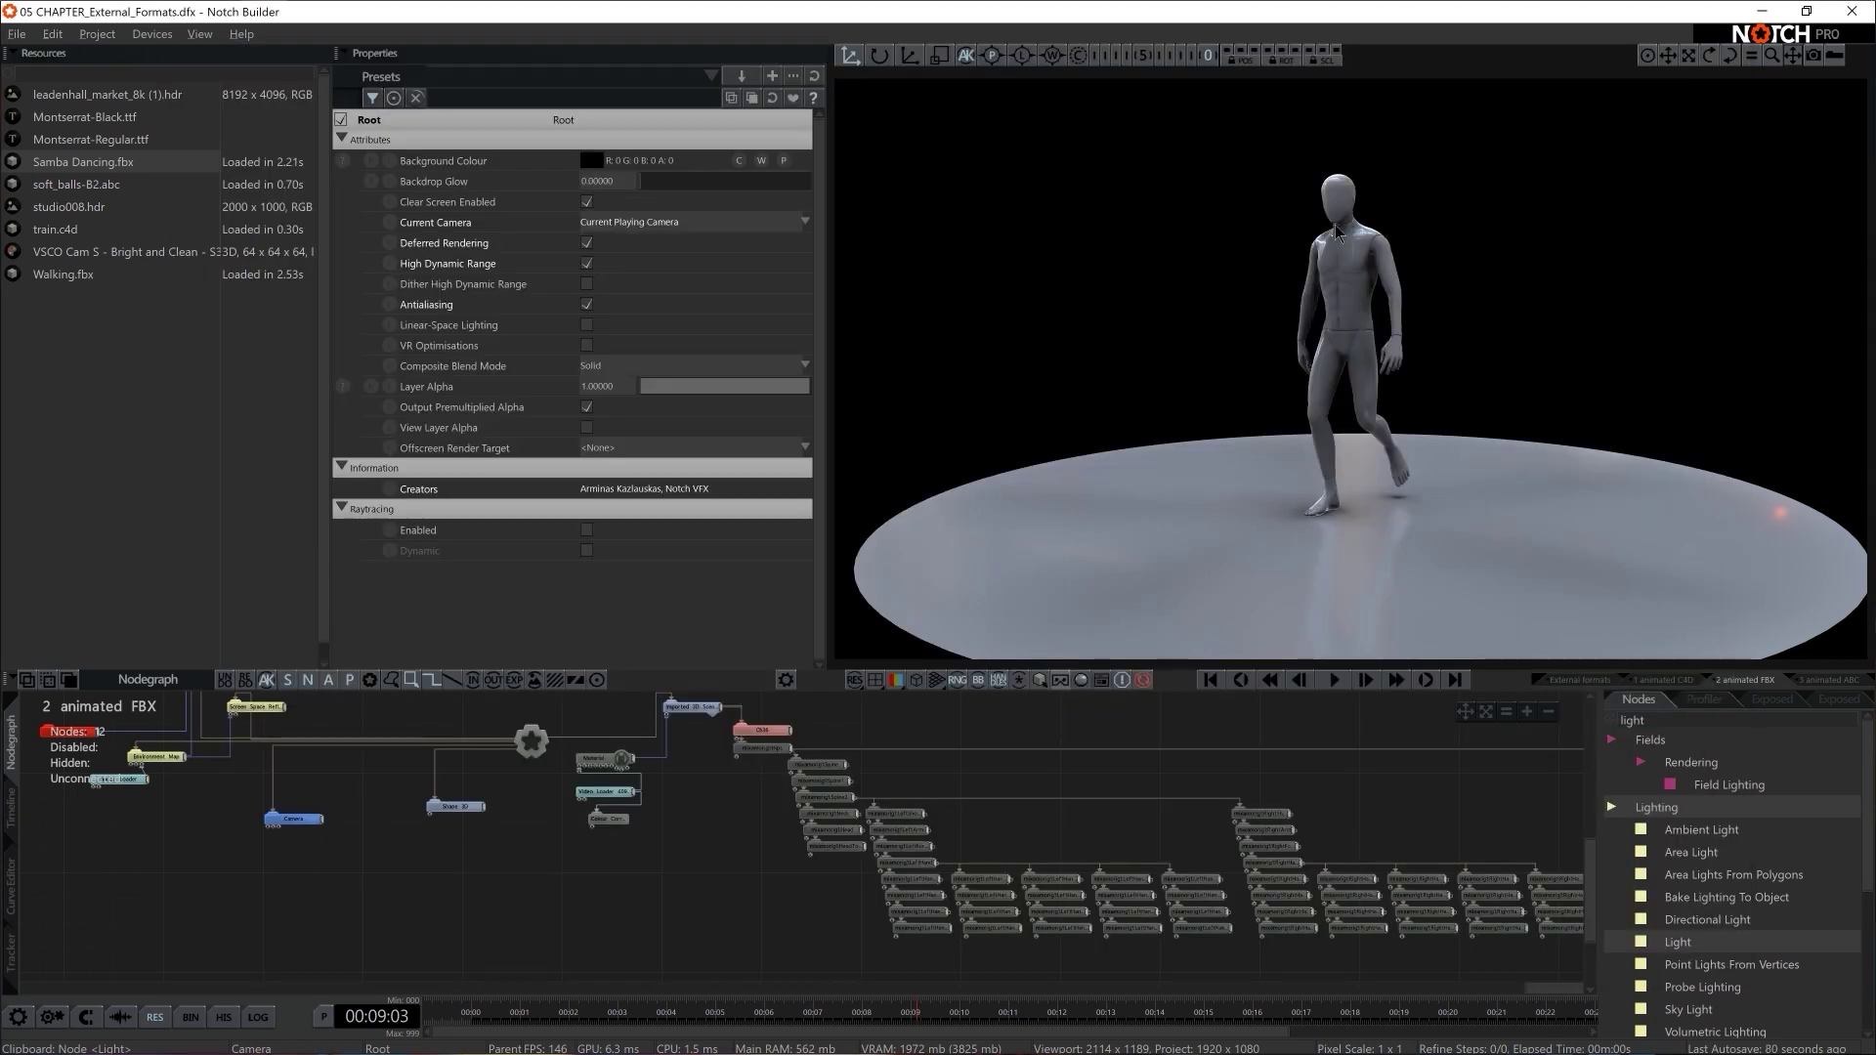
- Create a layer named 'mixamo', open its empty node graph, and switch to File Explorer
key(t)
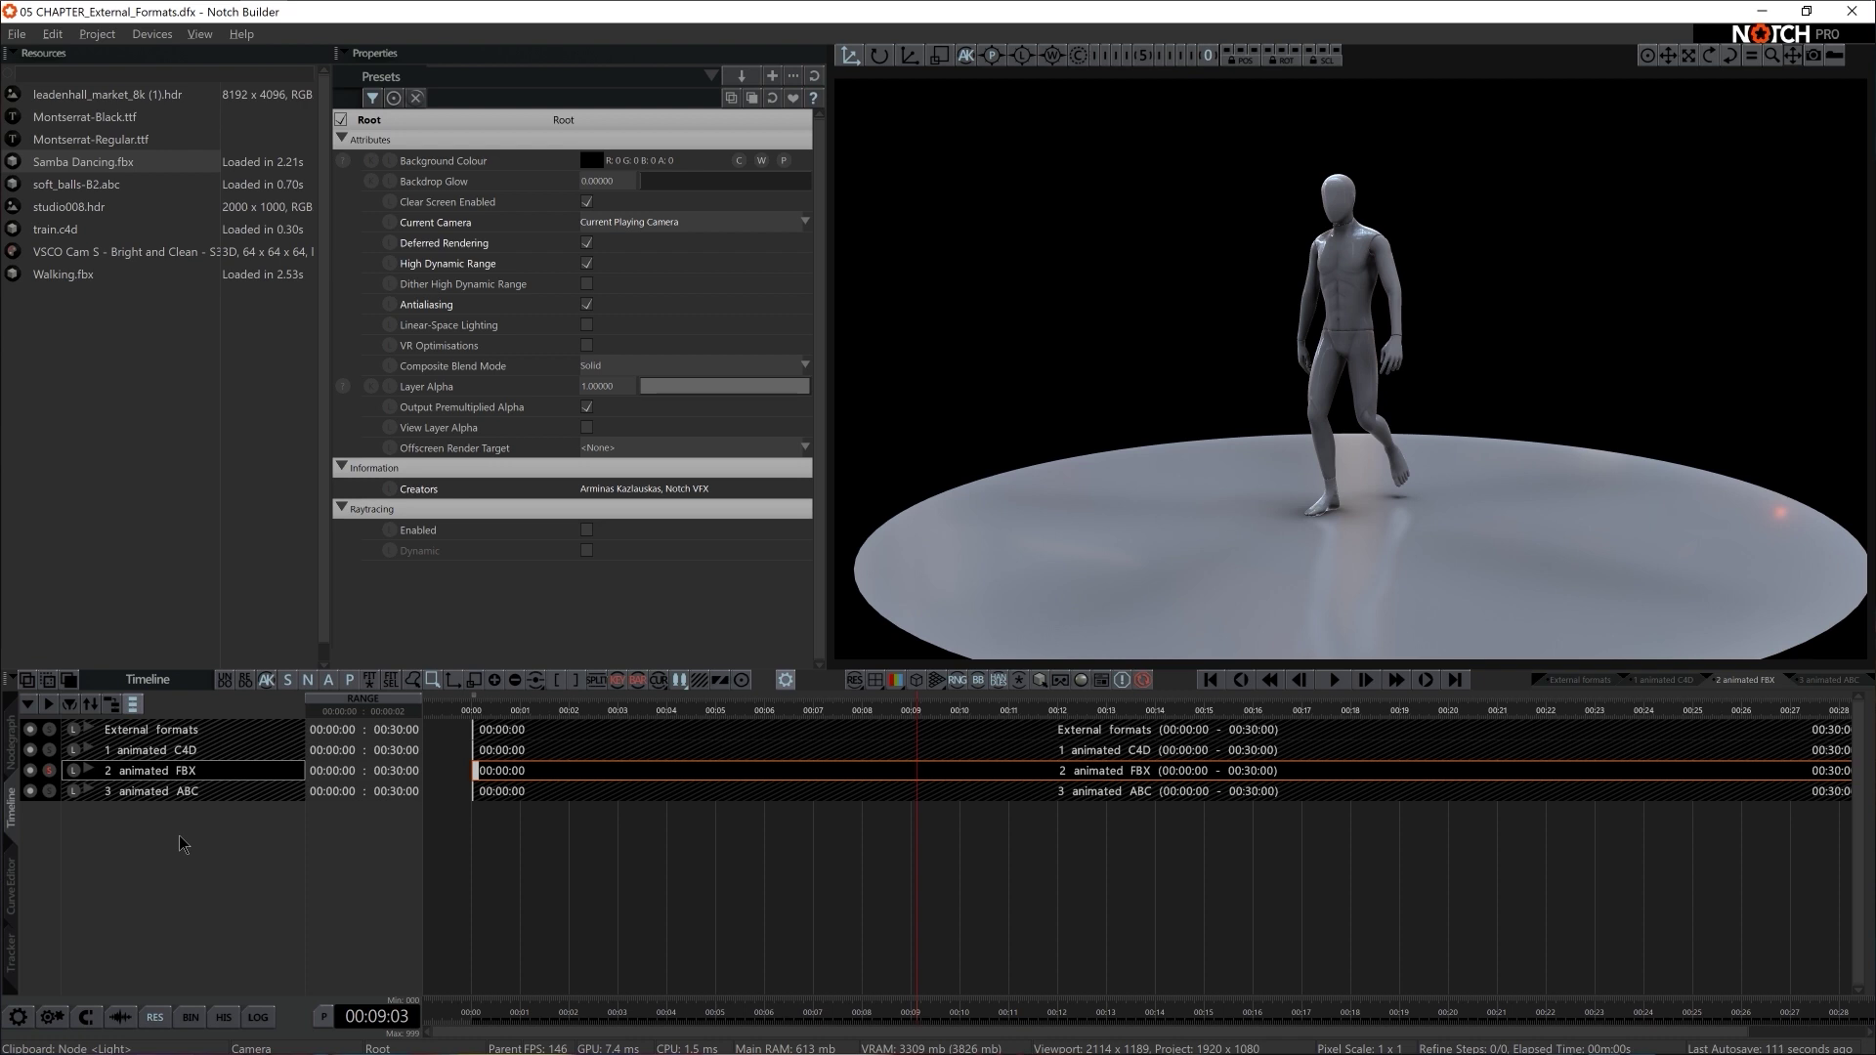
right_click(180, 836)
click(304, 292)
text(mixamo)
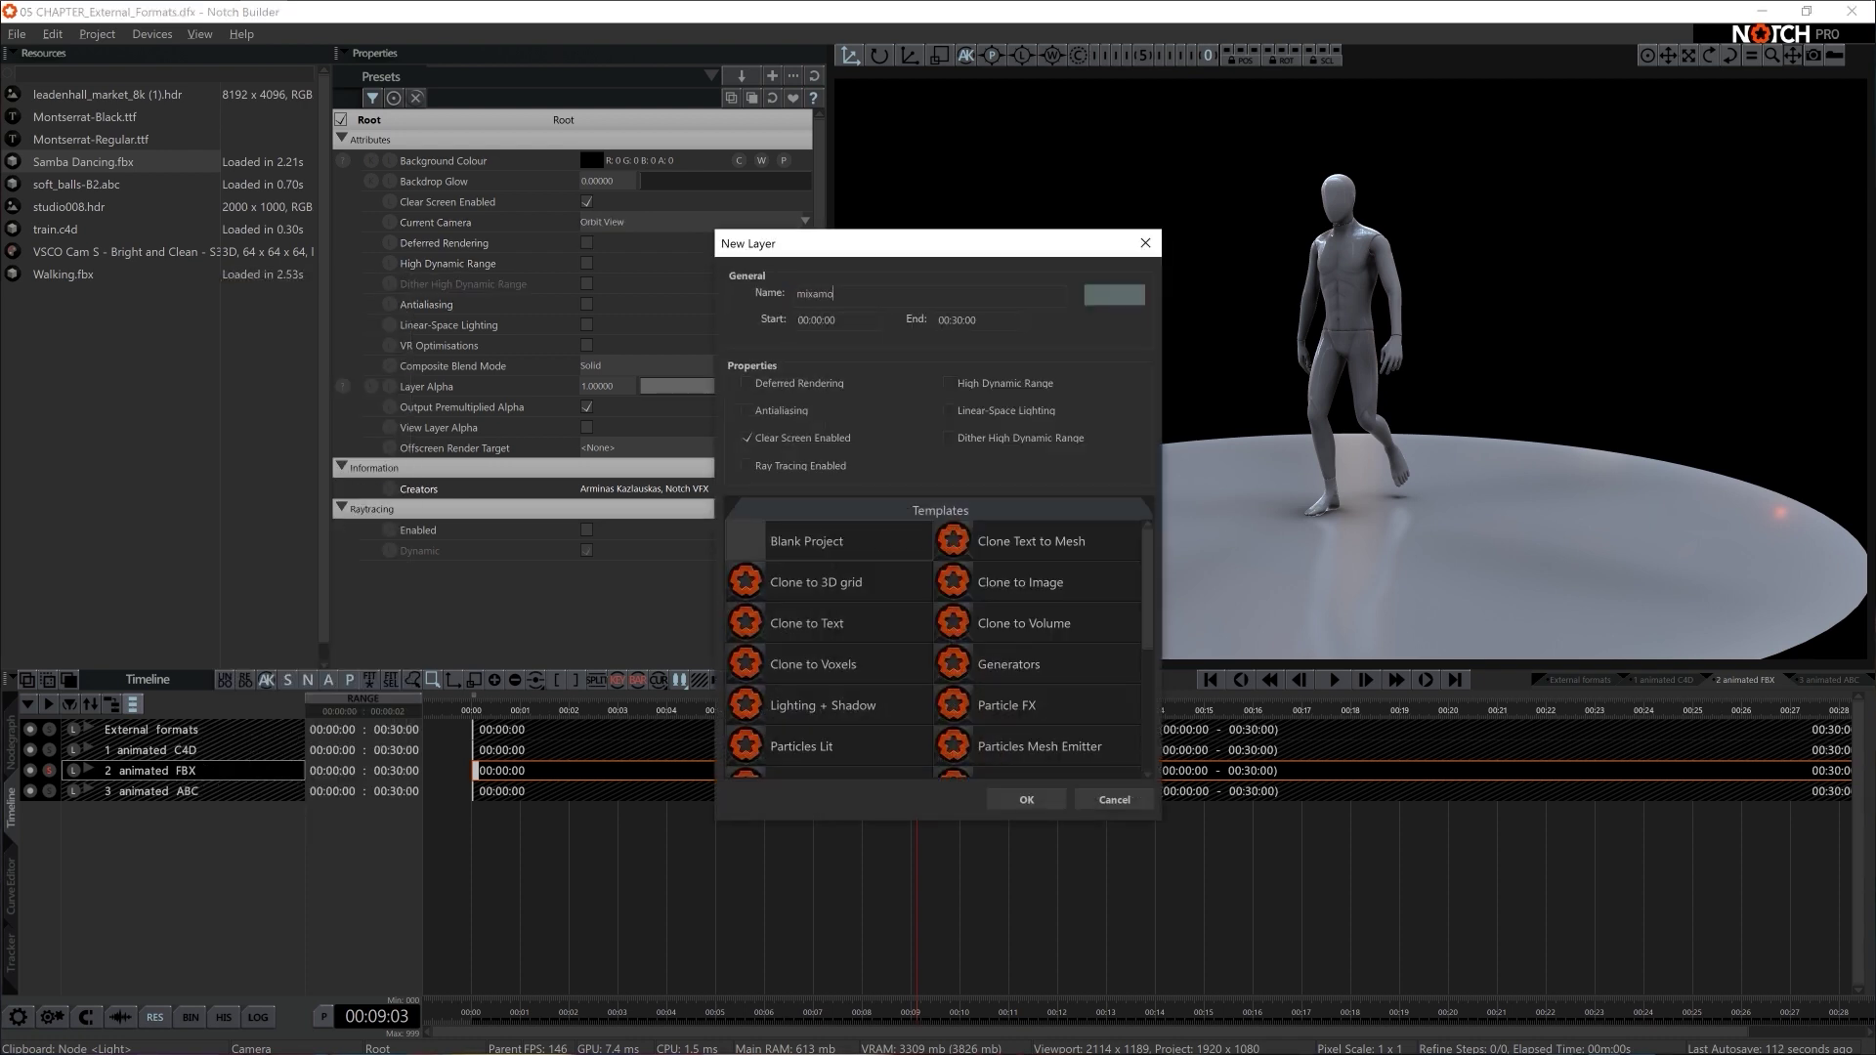
key(Return)
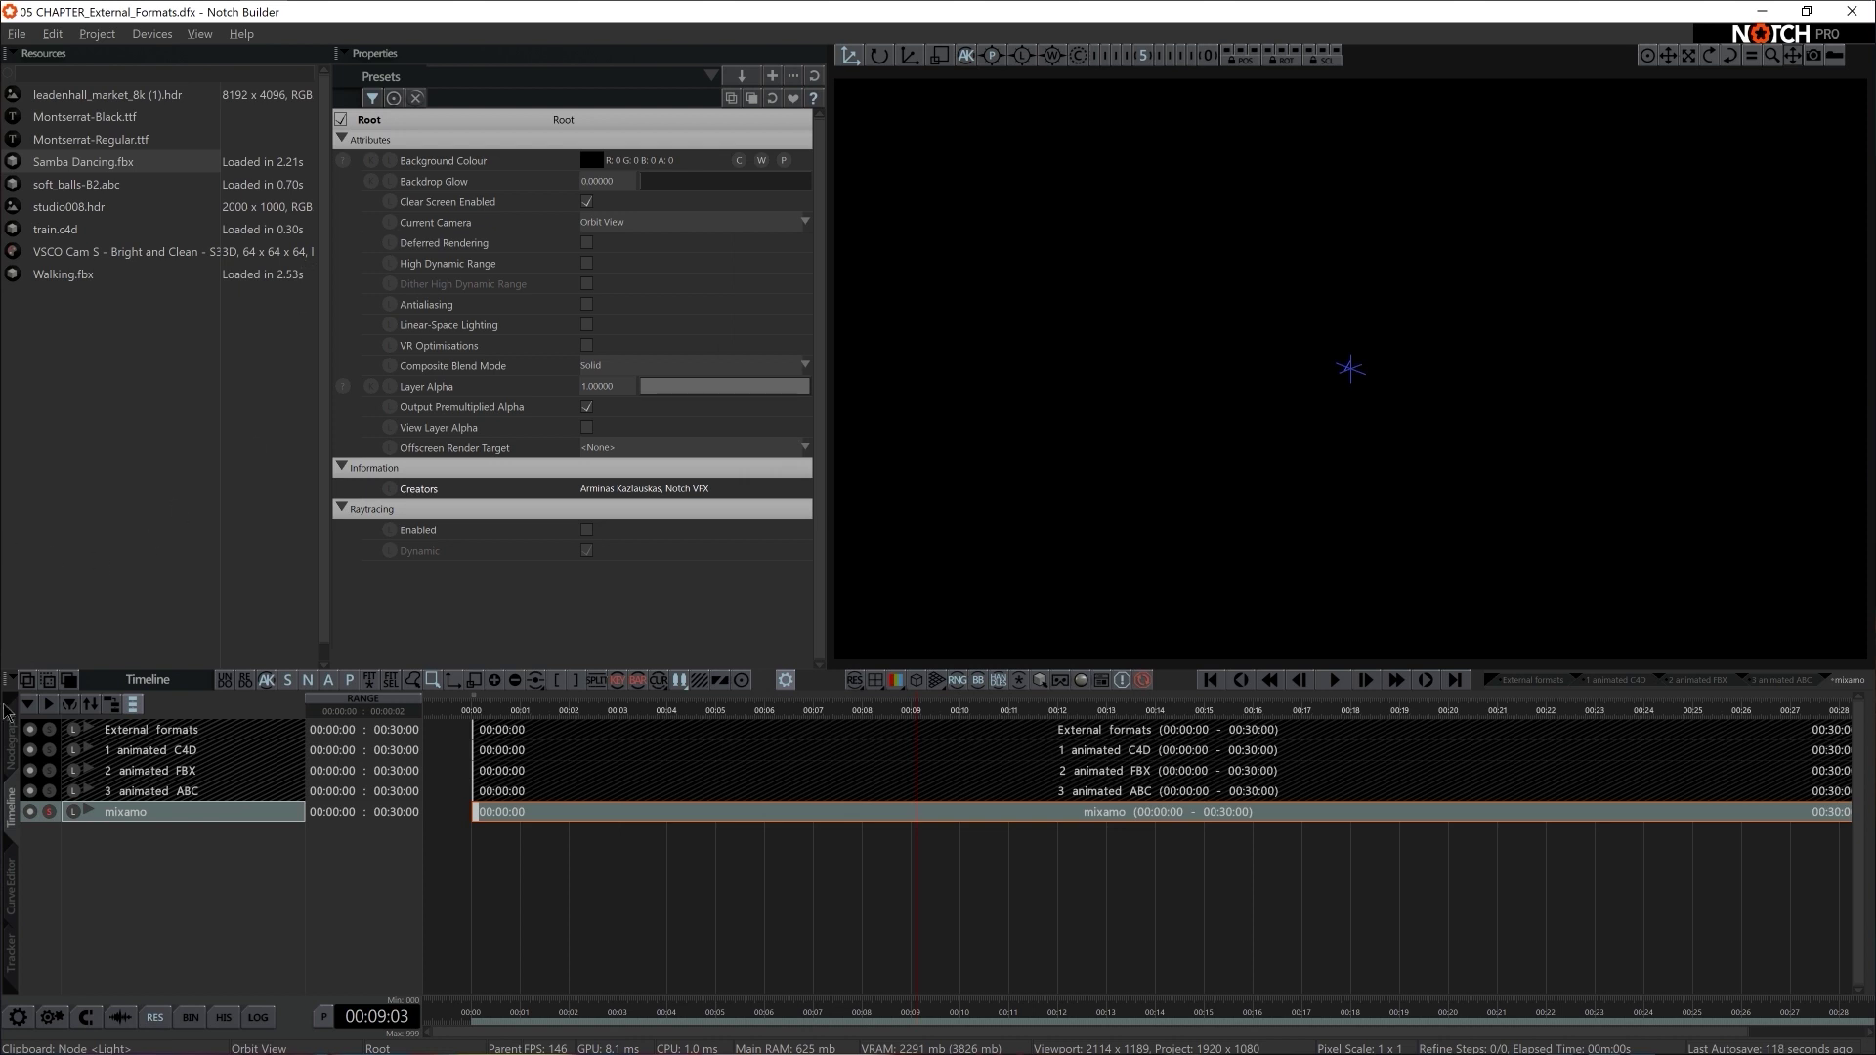
click(12, 740)
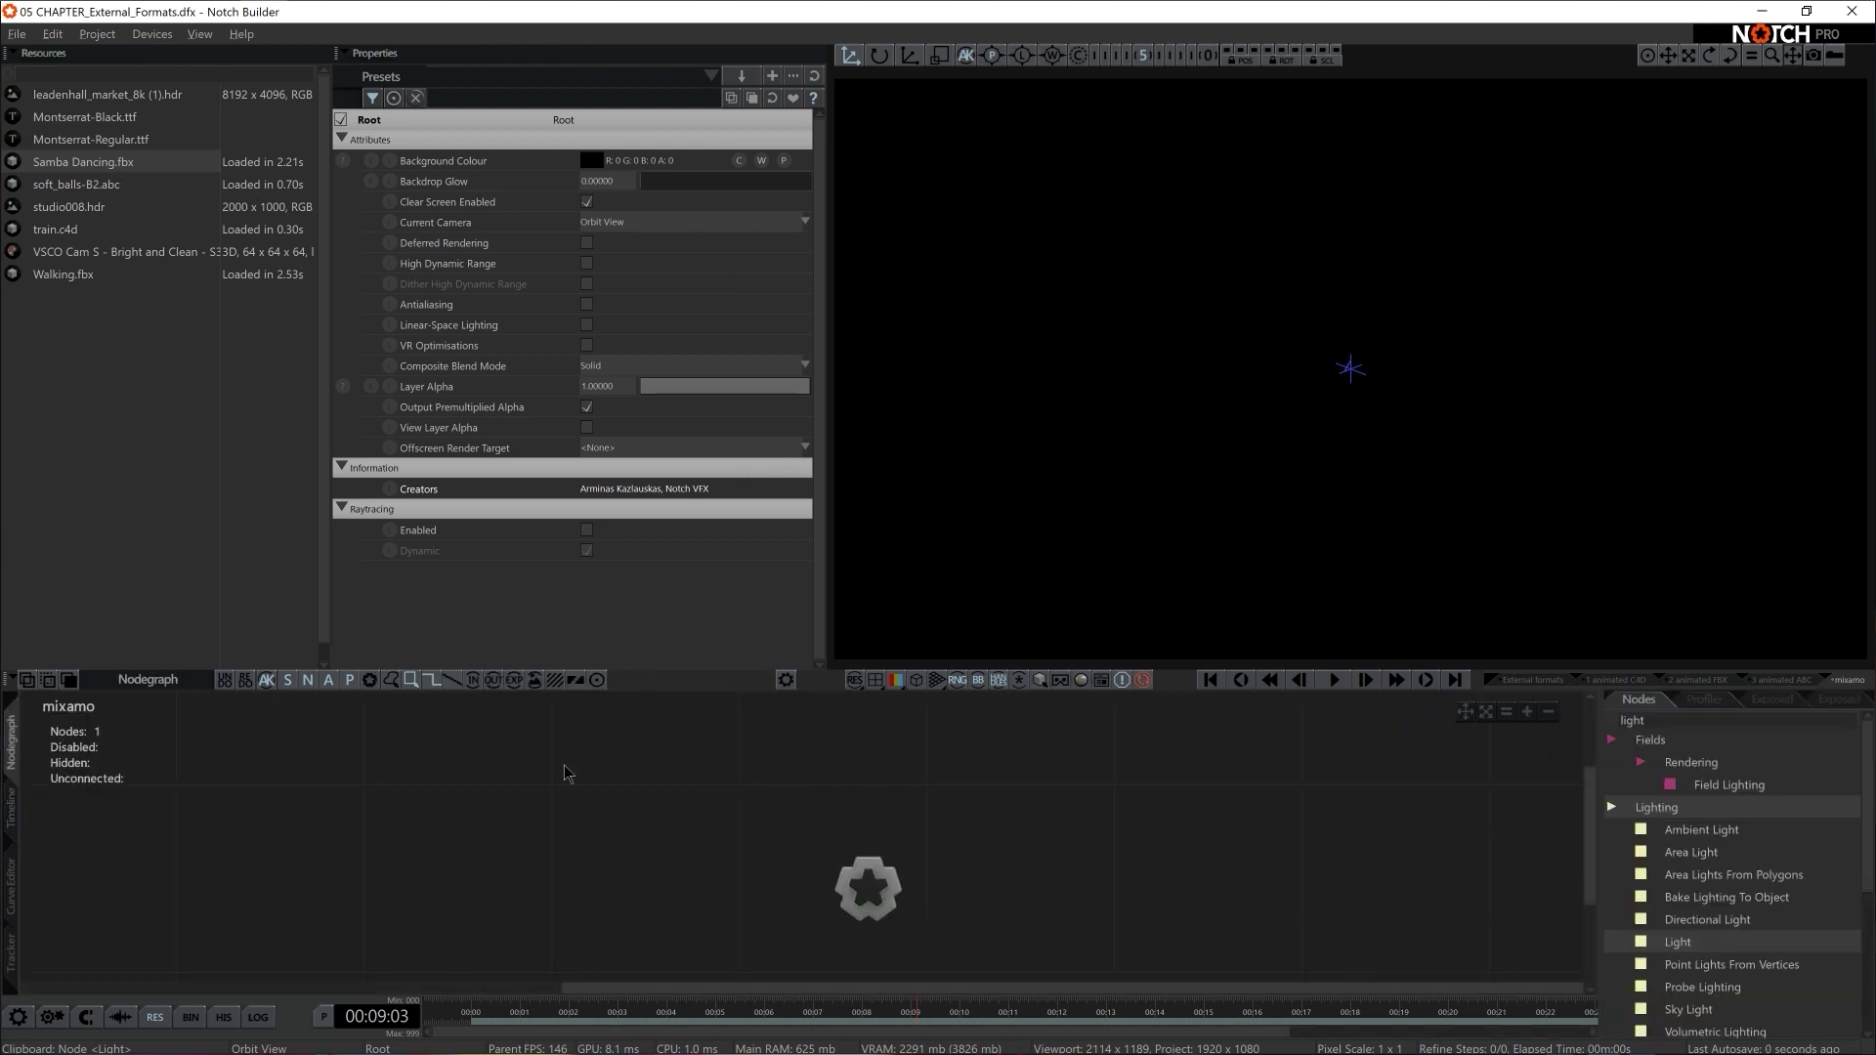
key(alt+Tab)
key(alt+Tab)
key(alt+Tab)
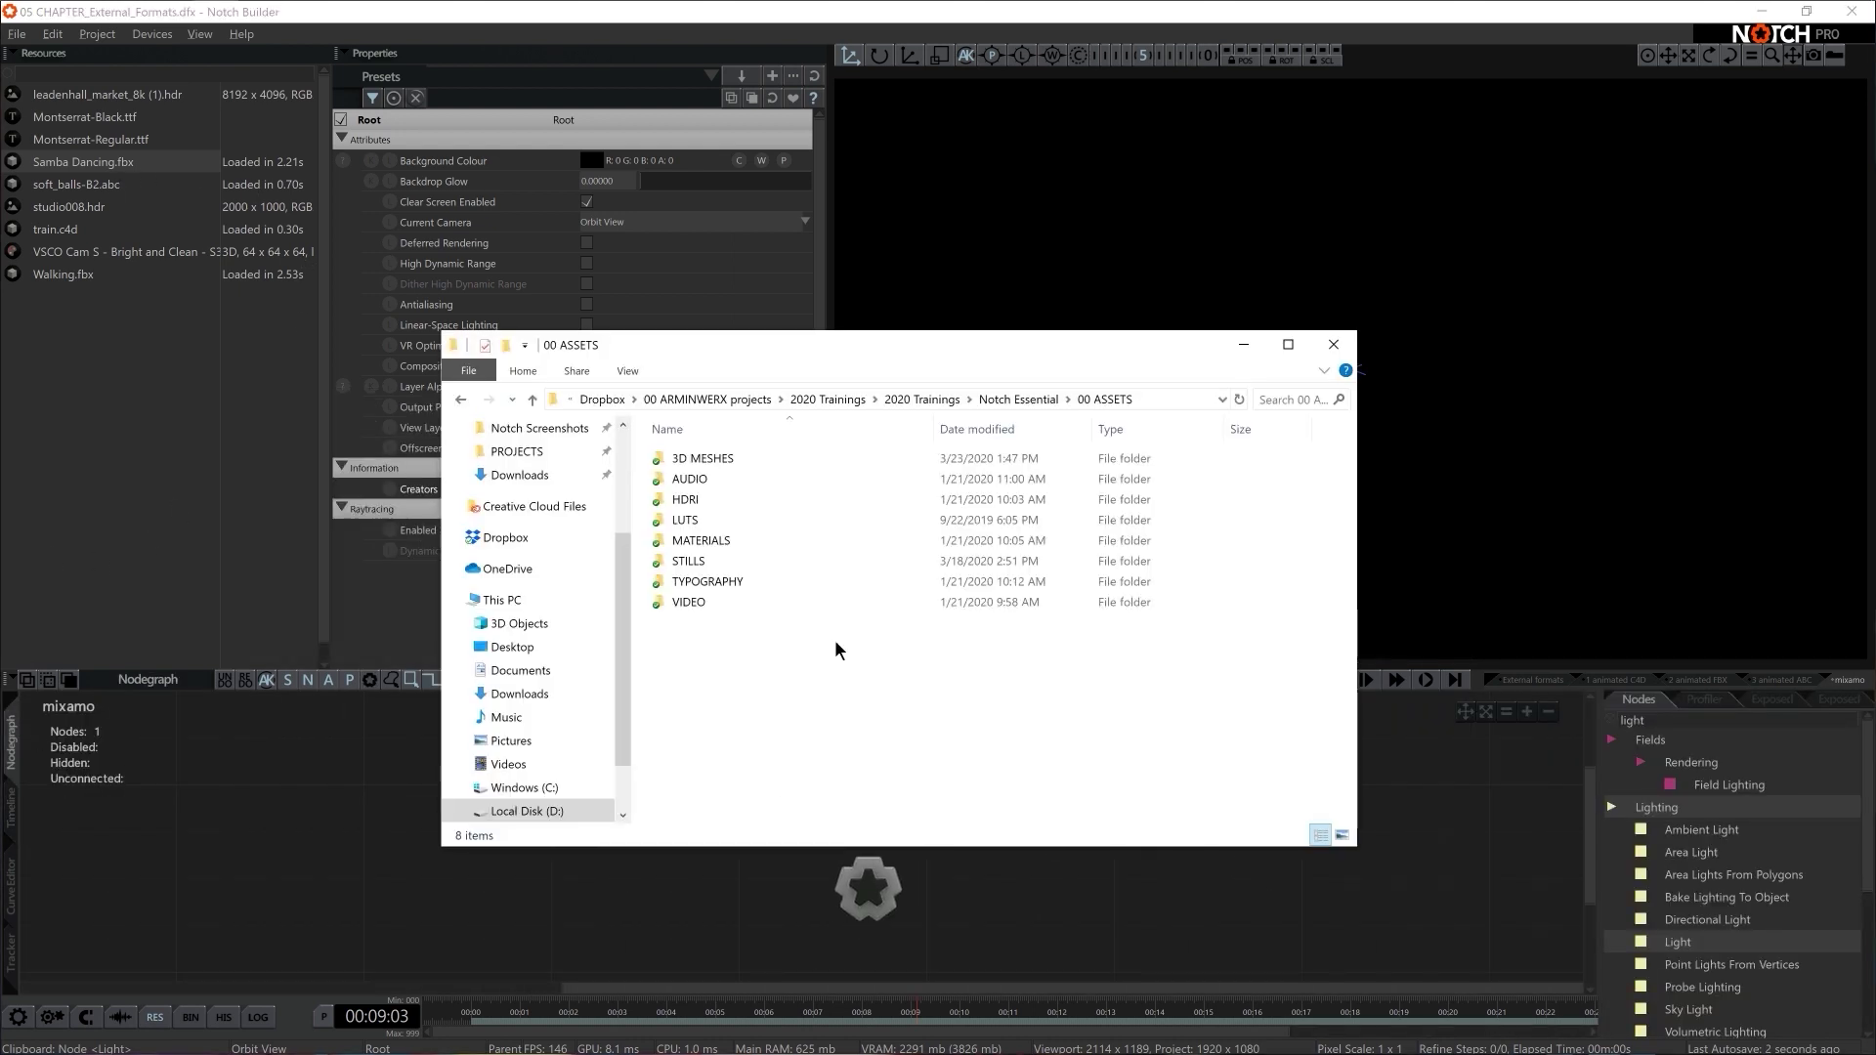
- Import Samba Dancing.fbx from 3D MESHES into Resources and add it to the mixamo node graph
double_click(719, 459)
drag(740, 483, 118, 360)
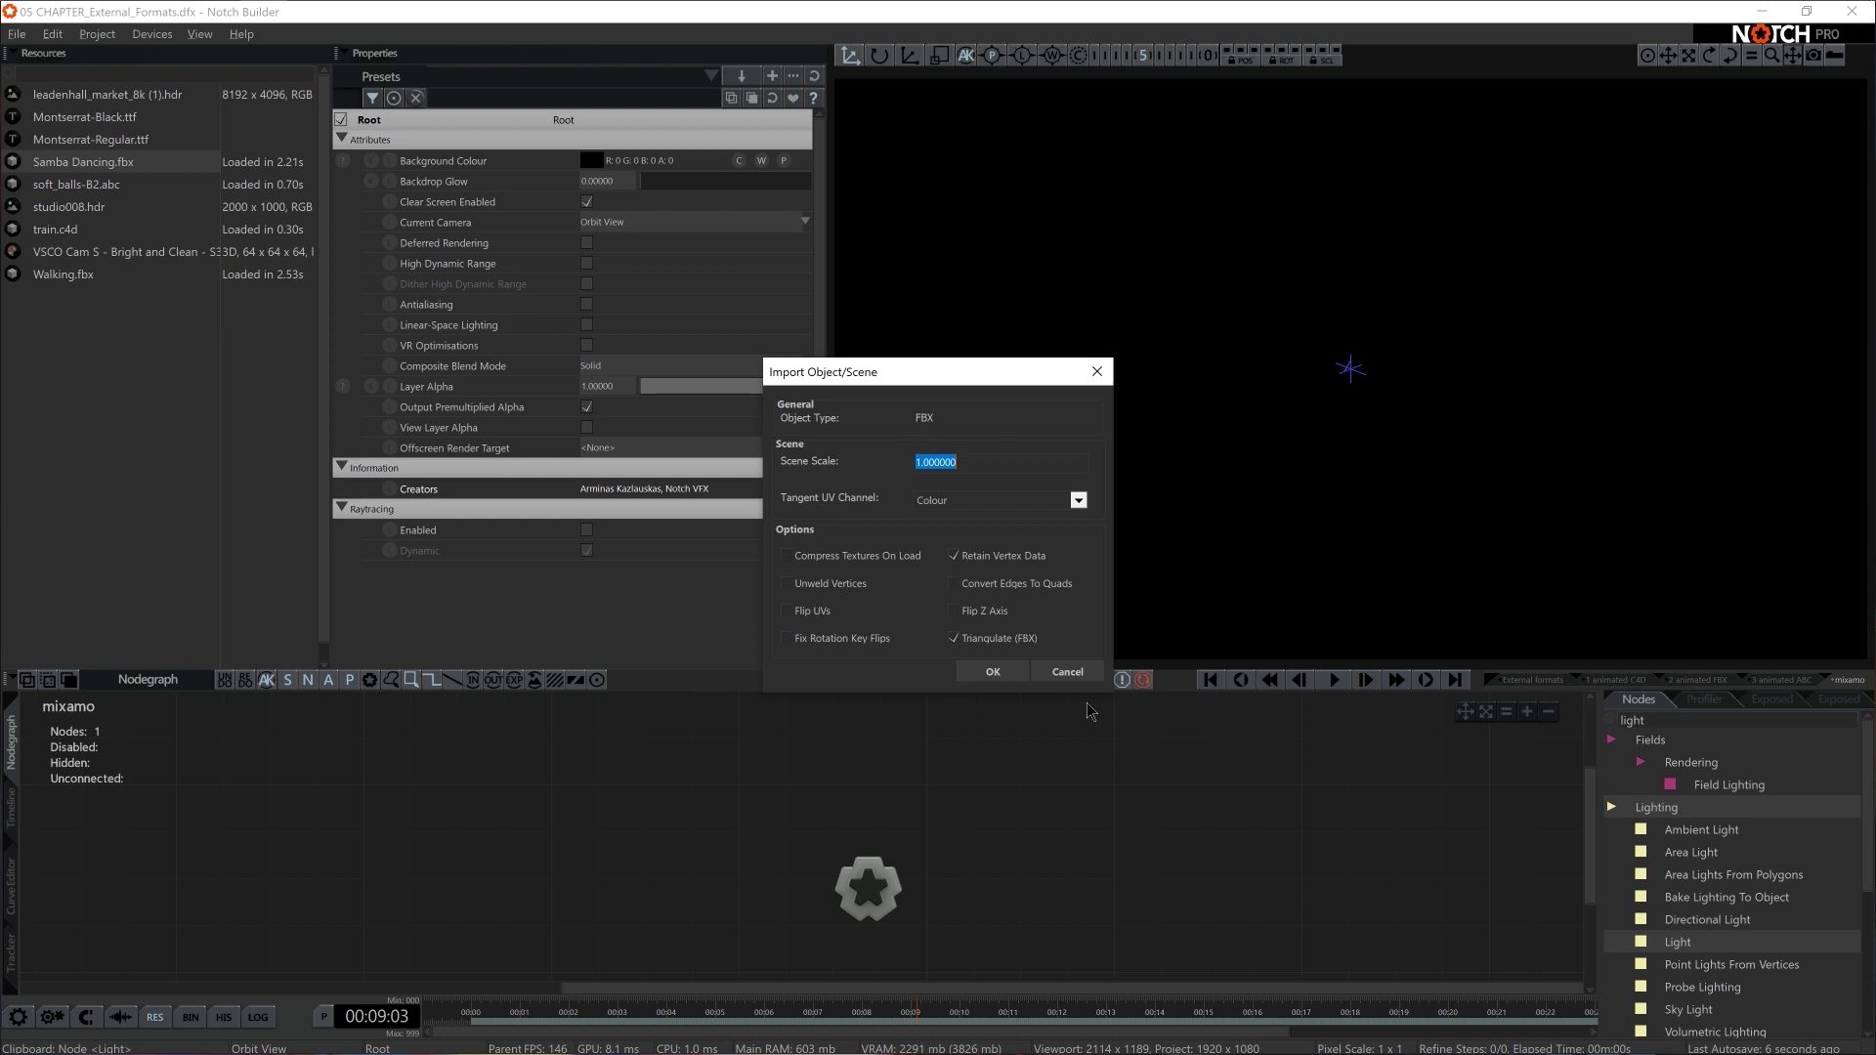
click(995, 674)
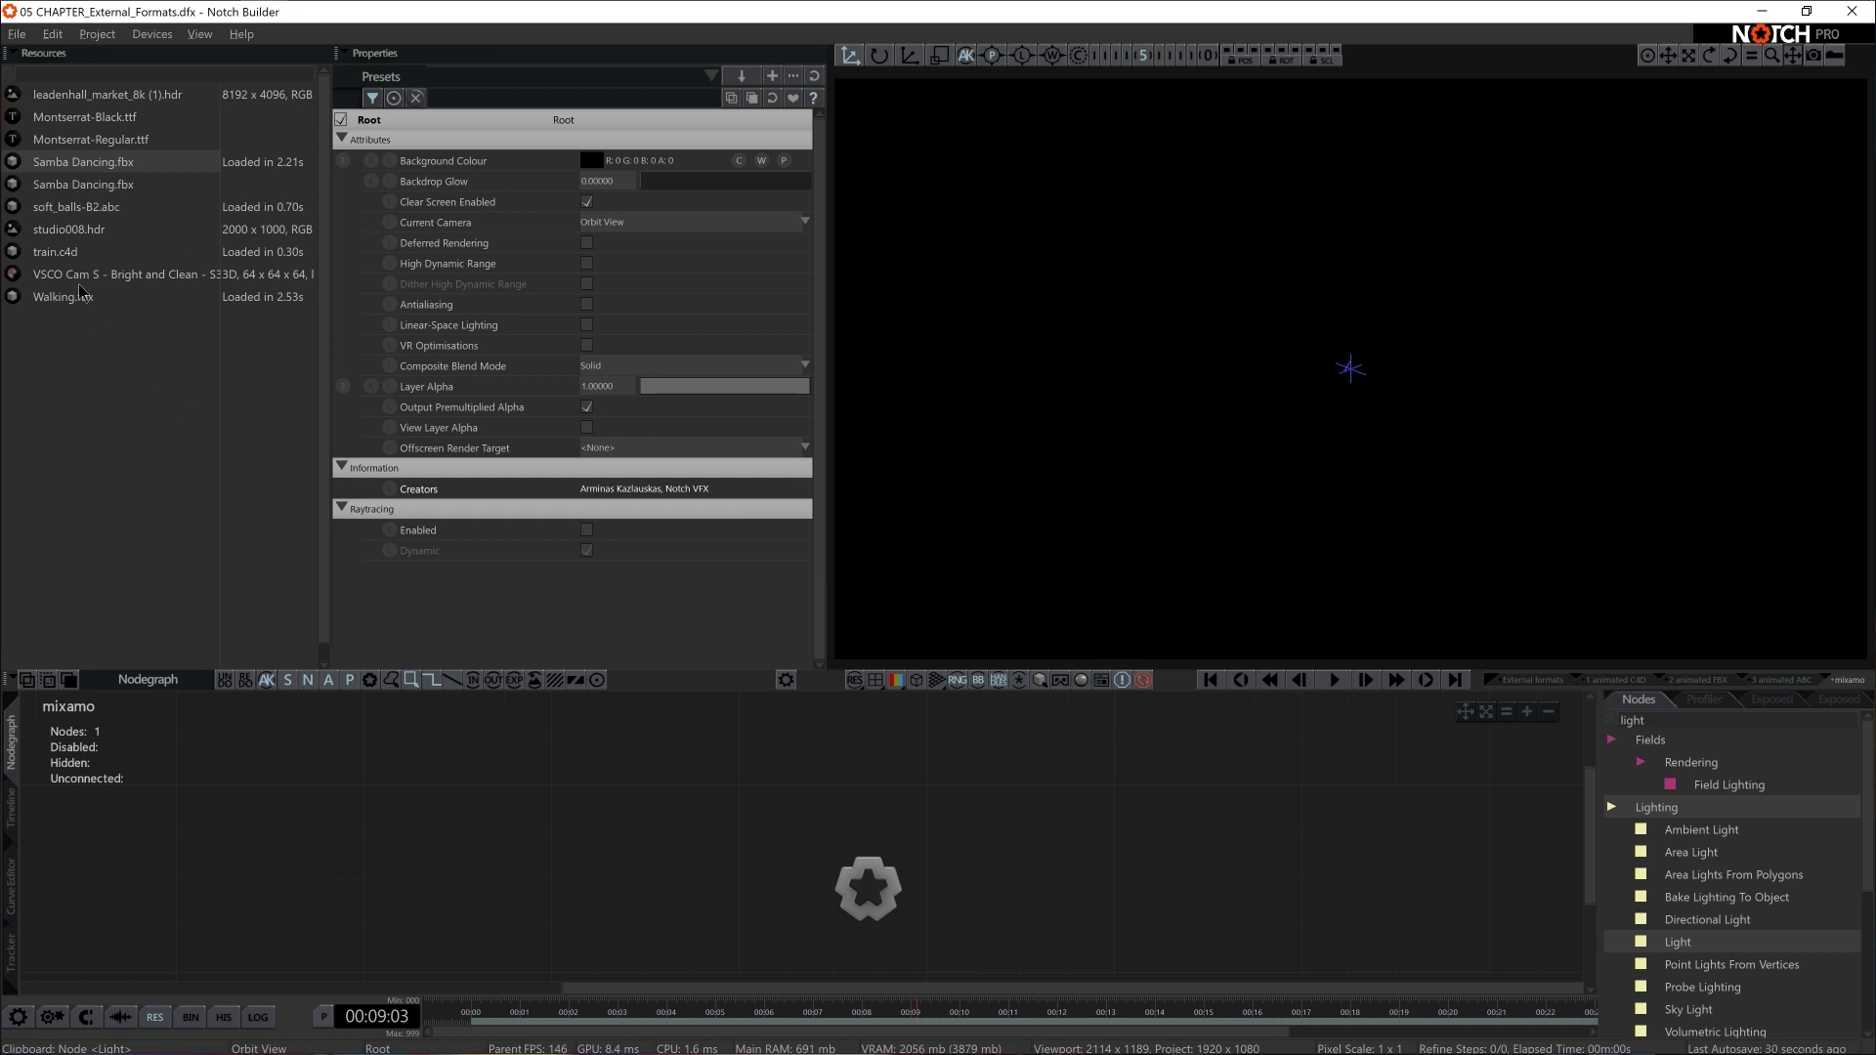
drag(90, 166, 932, 851)
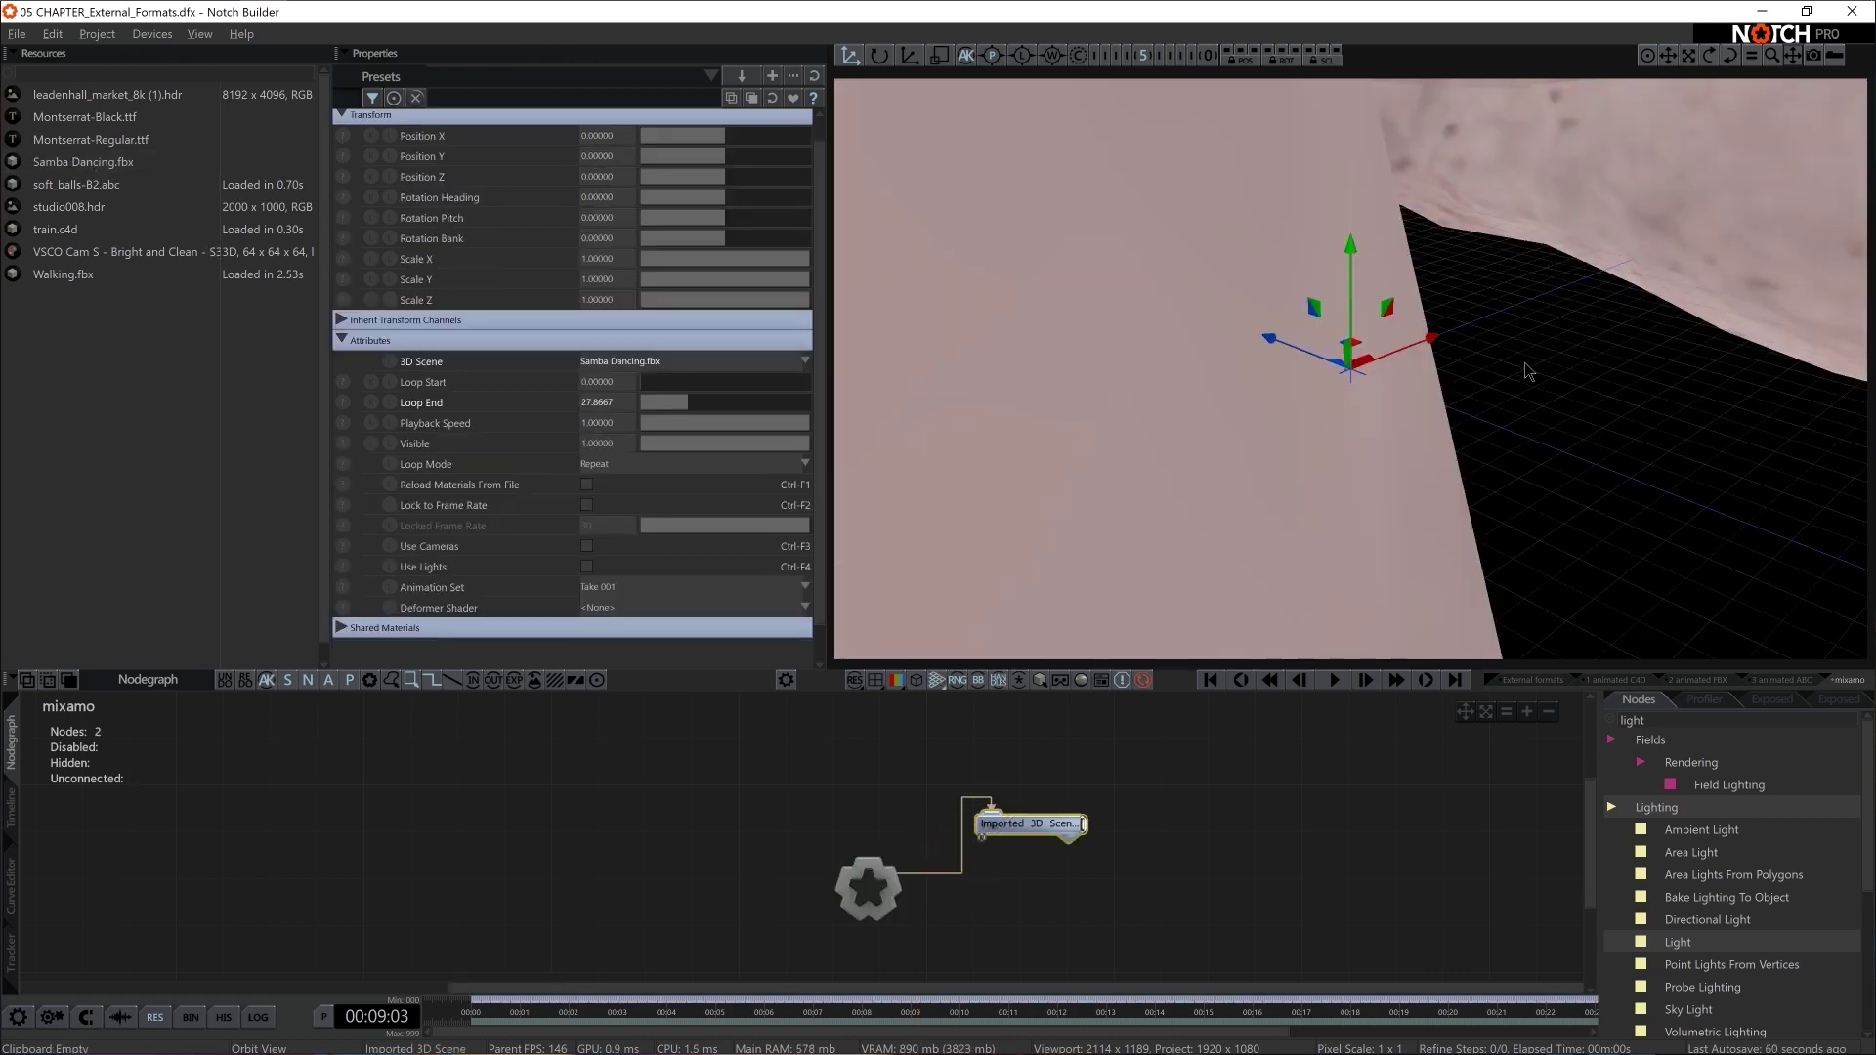
scroll(1578, 378, down, 10)
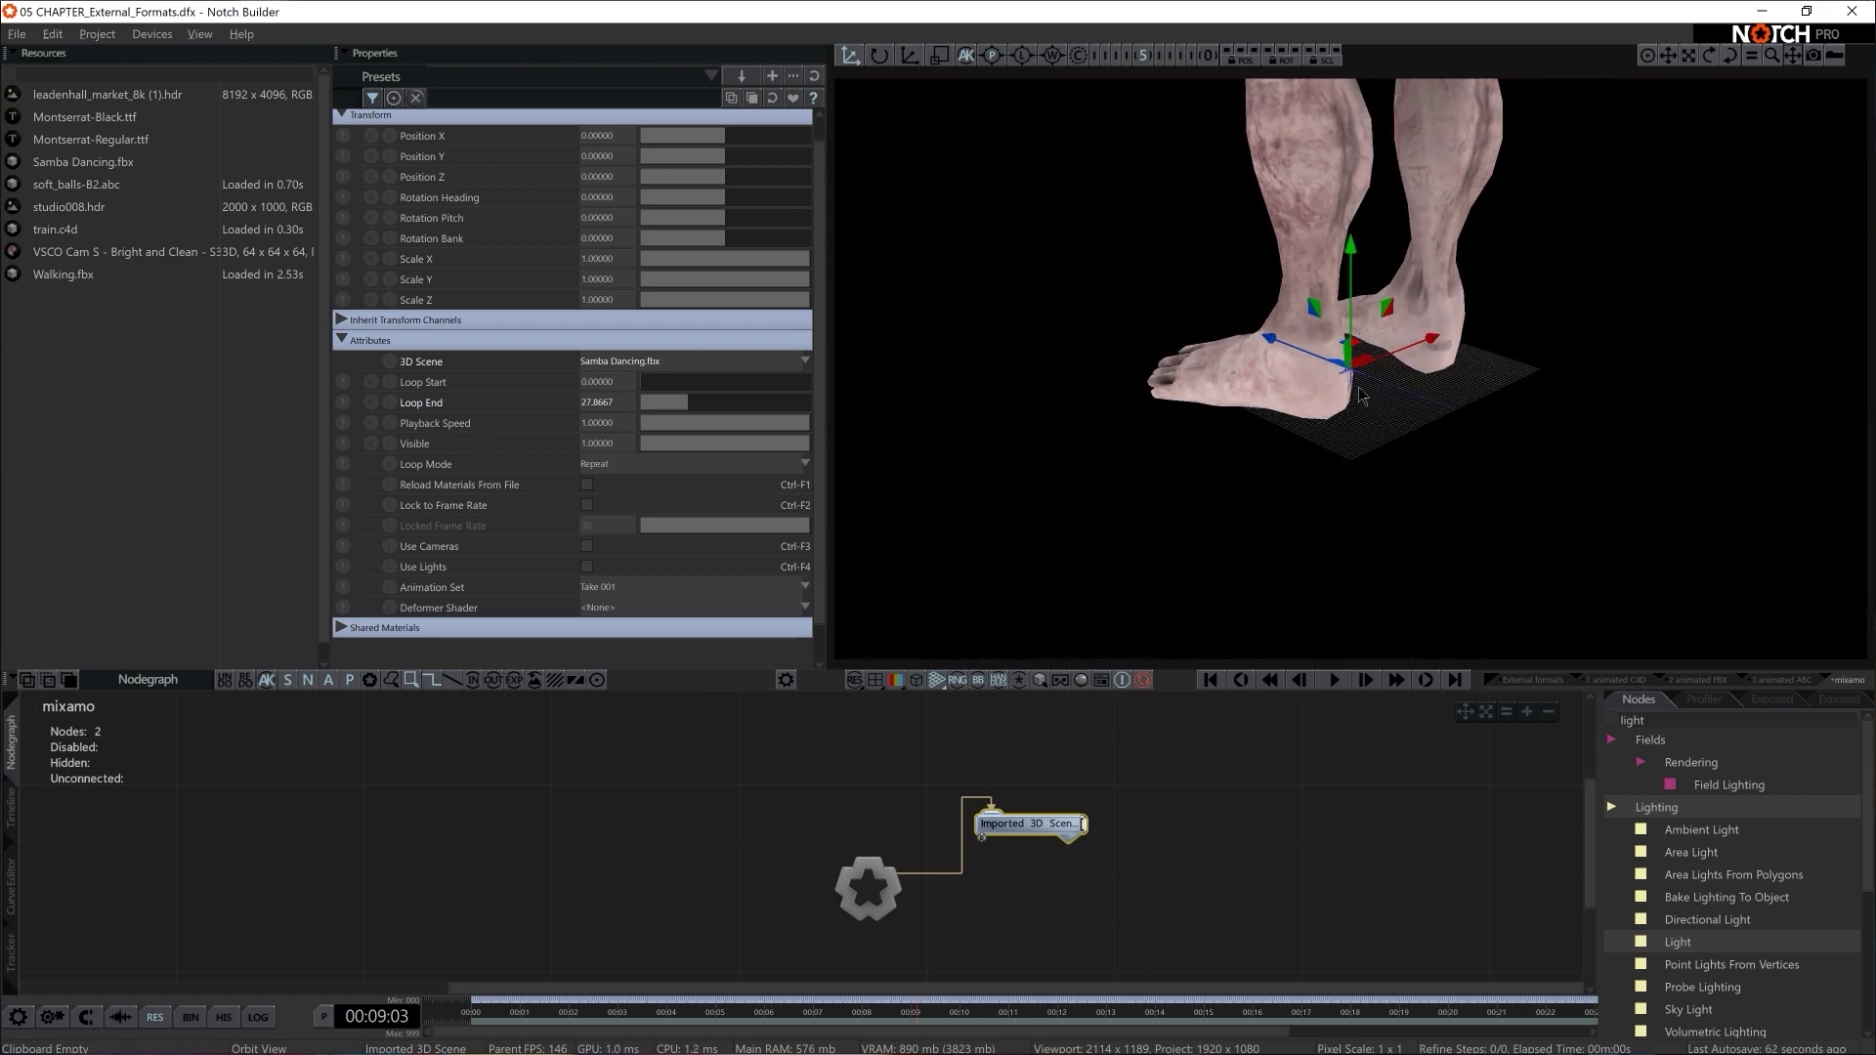
scroll(1360, 393, down, 3)
scroll(1484, 342, up, 10)
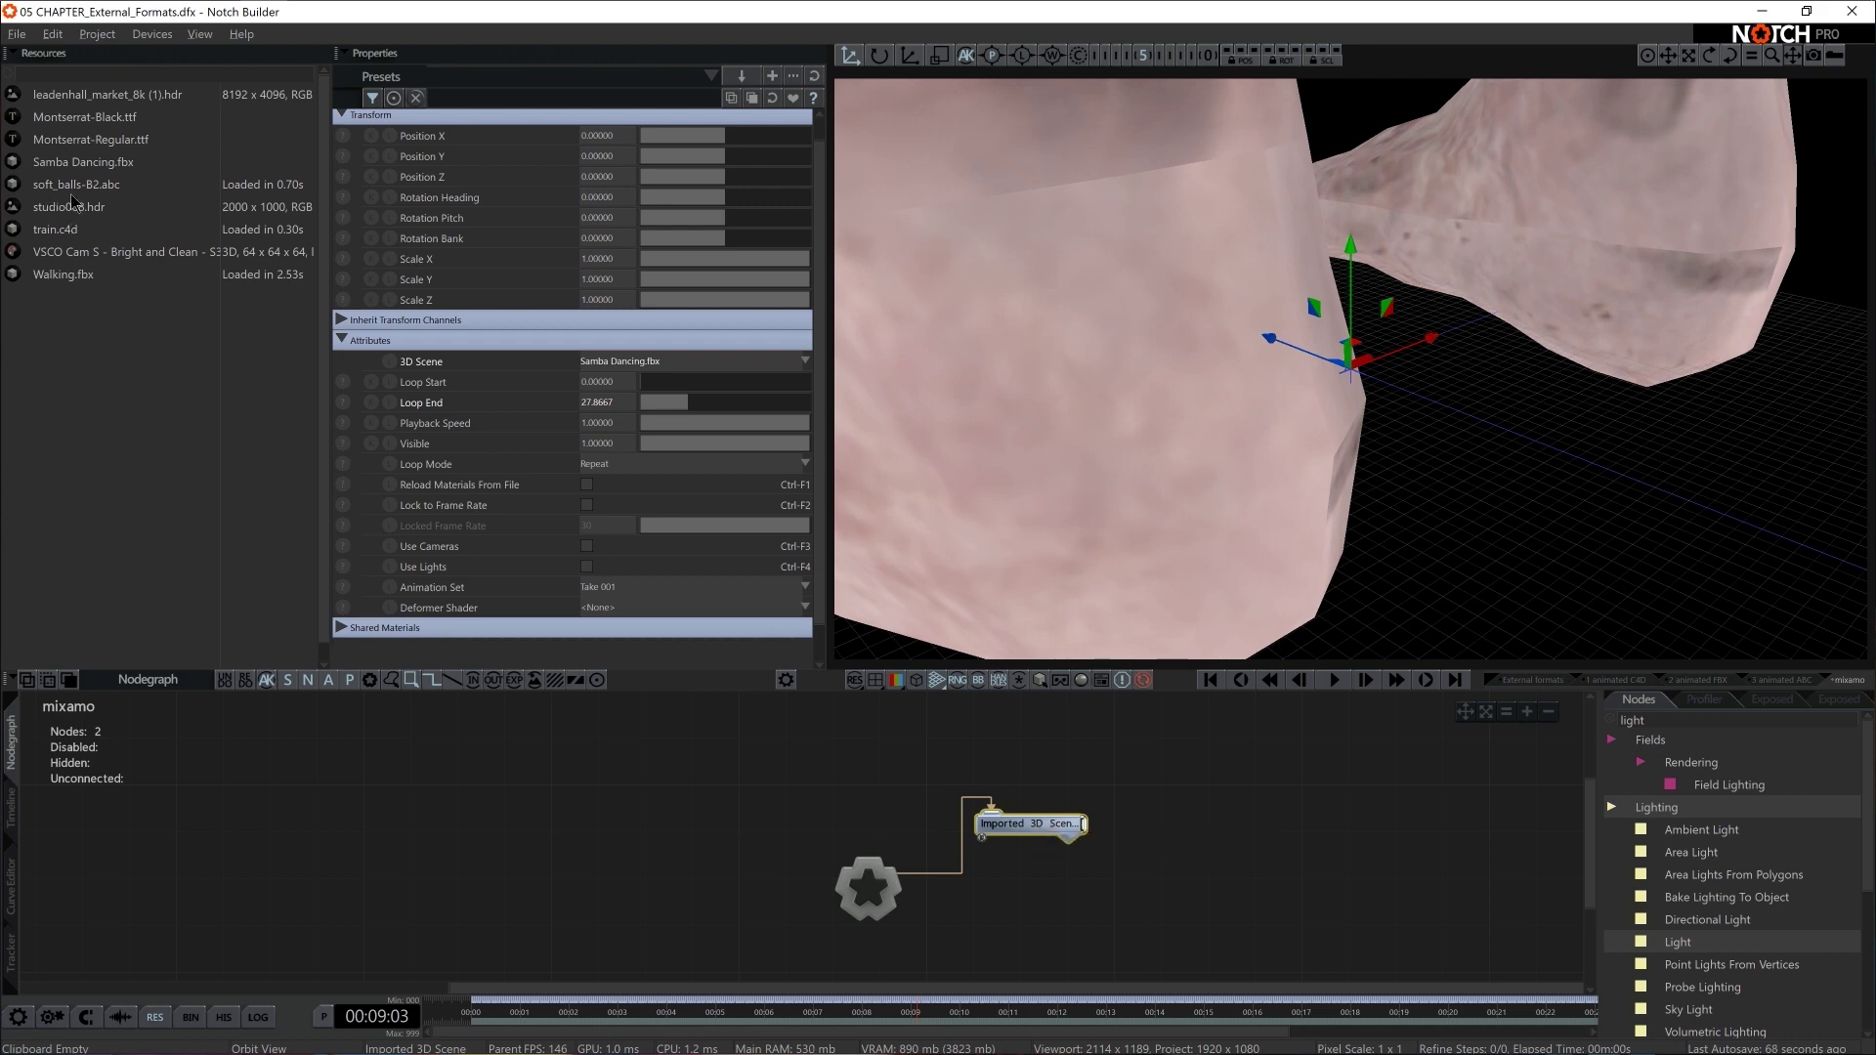
- Reload Samba Dancing.fbx with a smaller Scene Scale
right_click(85, 162)
click(124, 190)
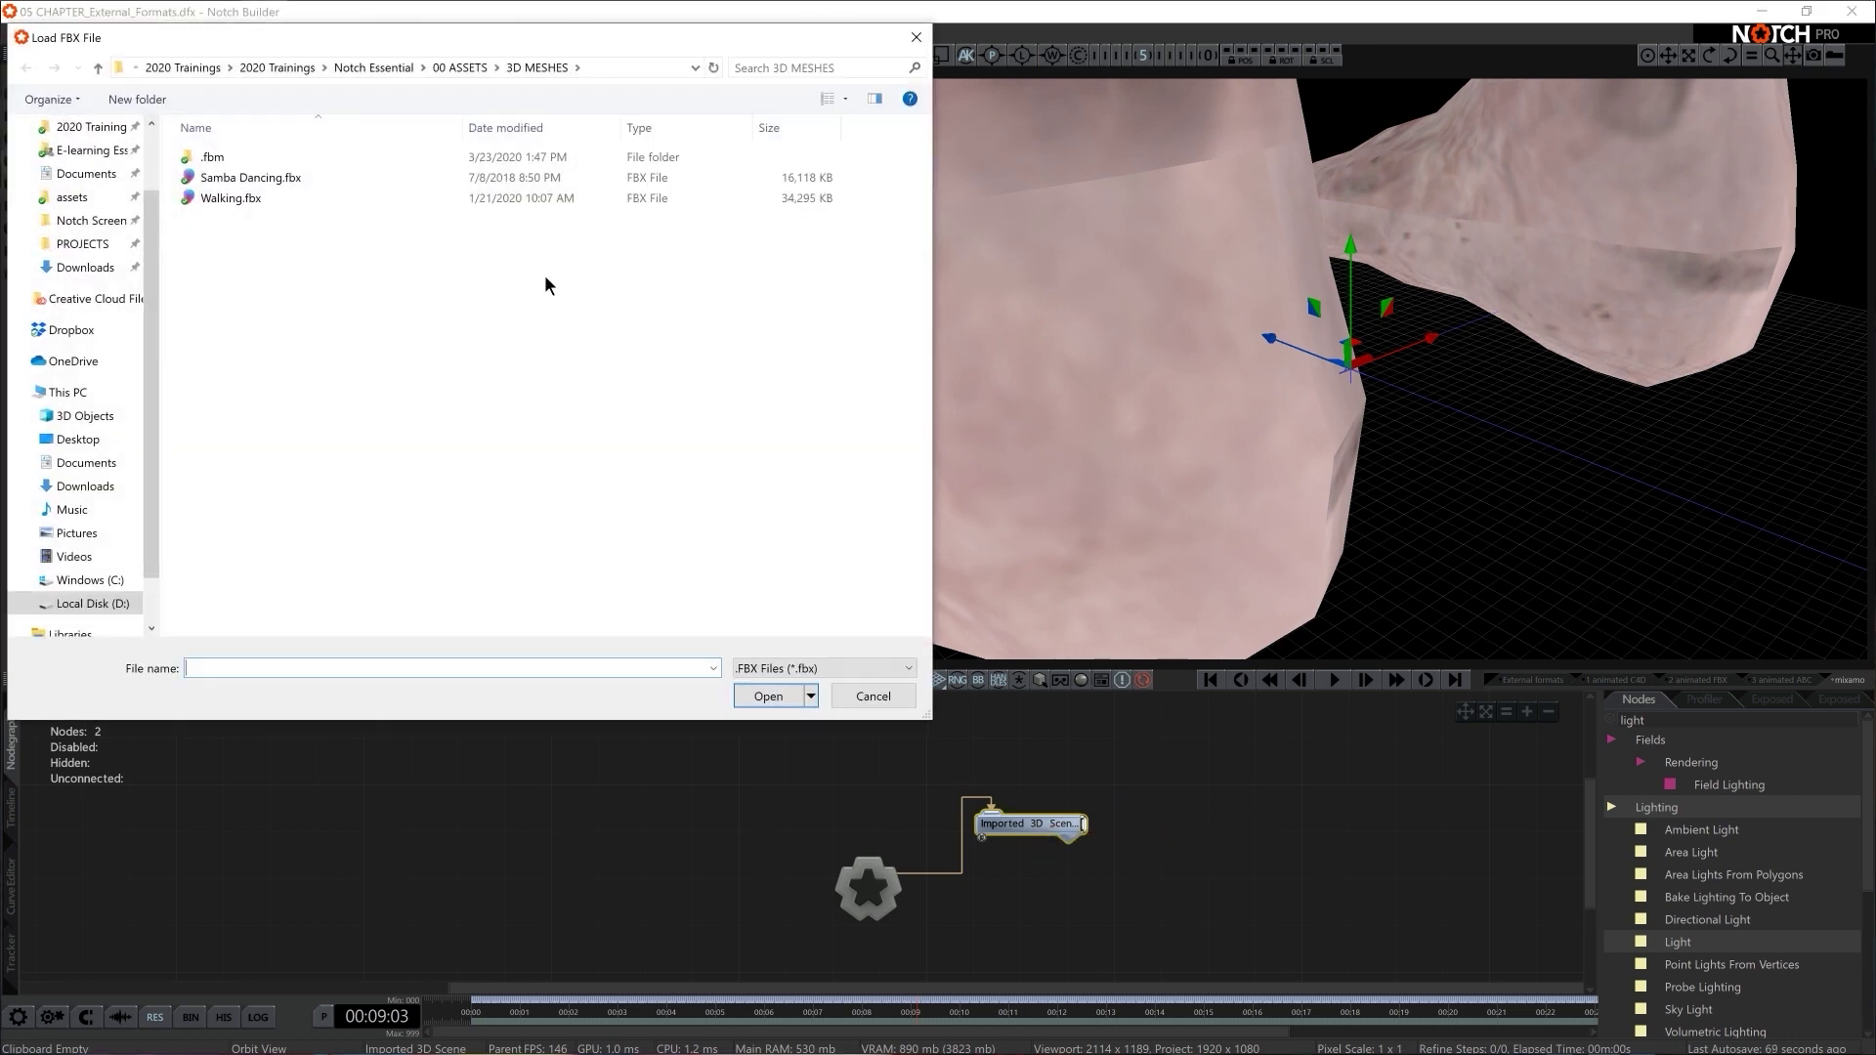
double_click(250, 177)
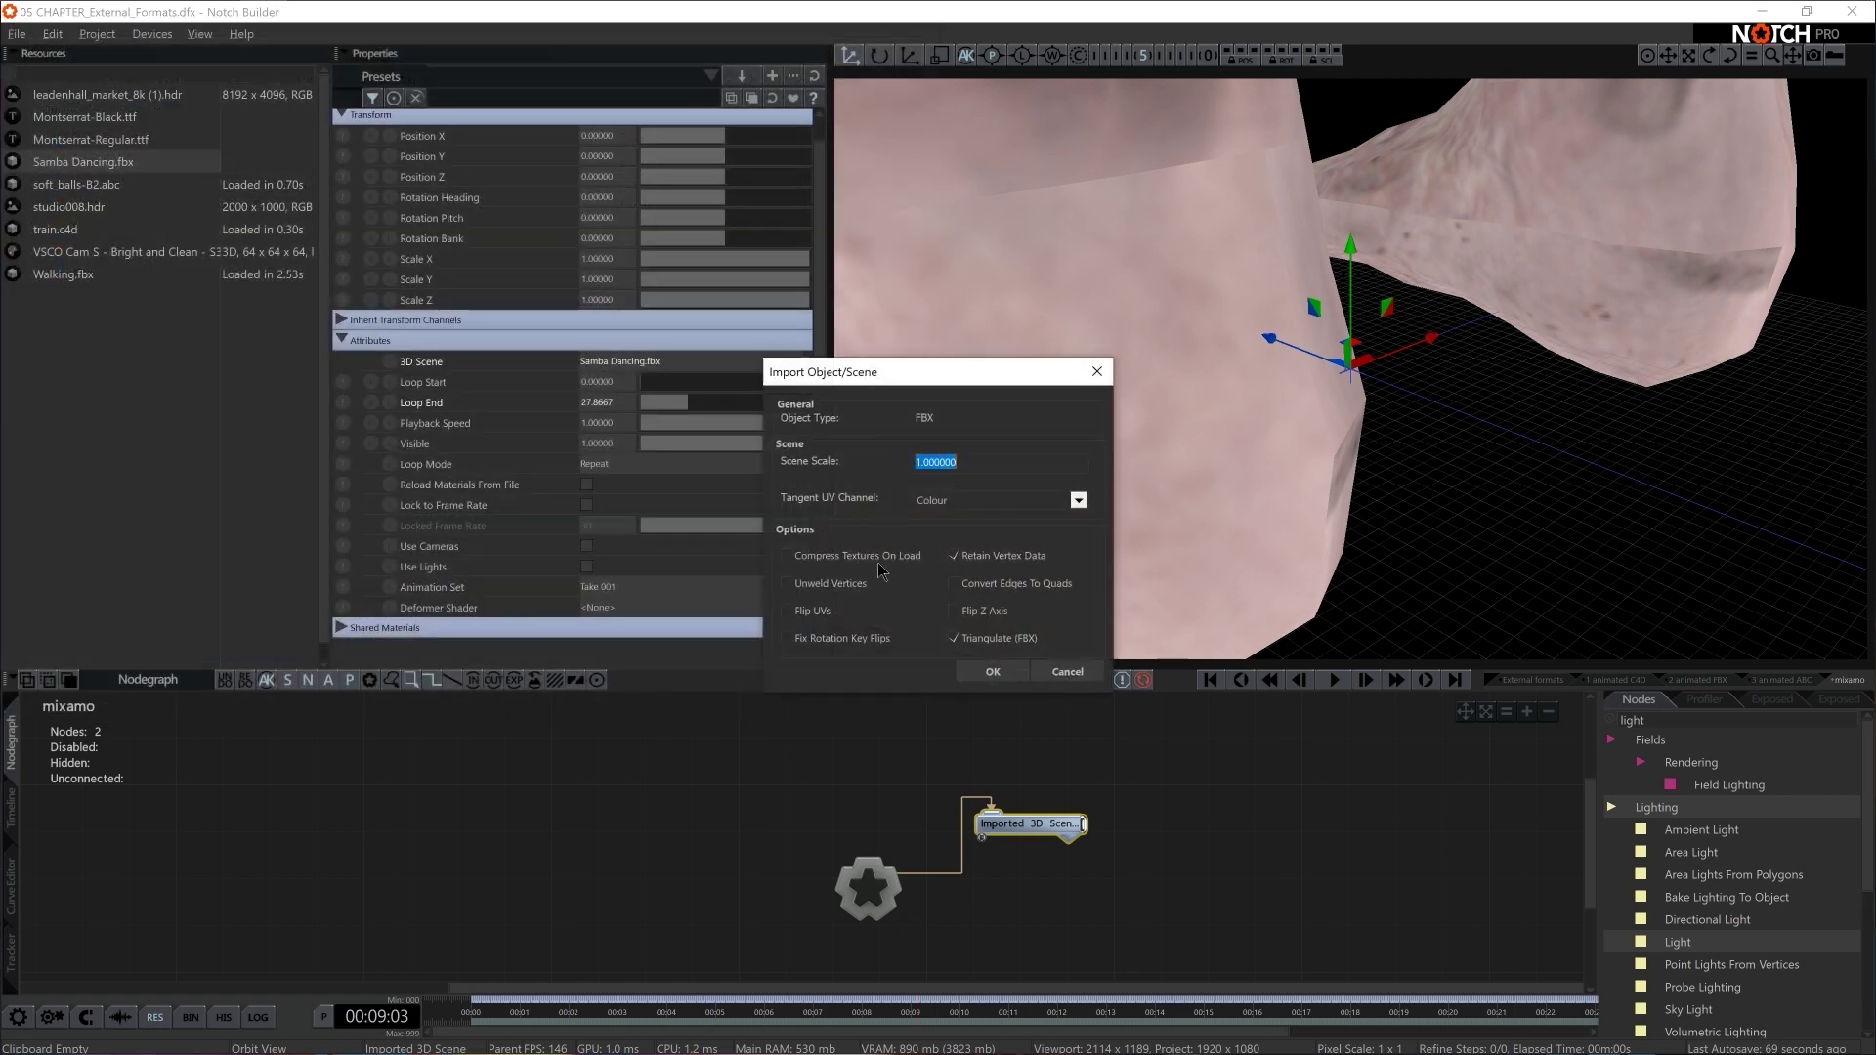
text(0.01)
key(Return)
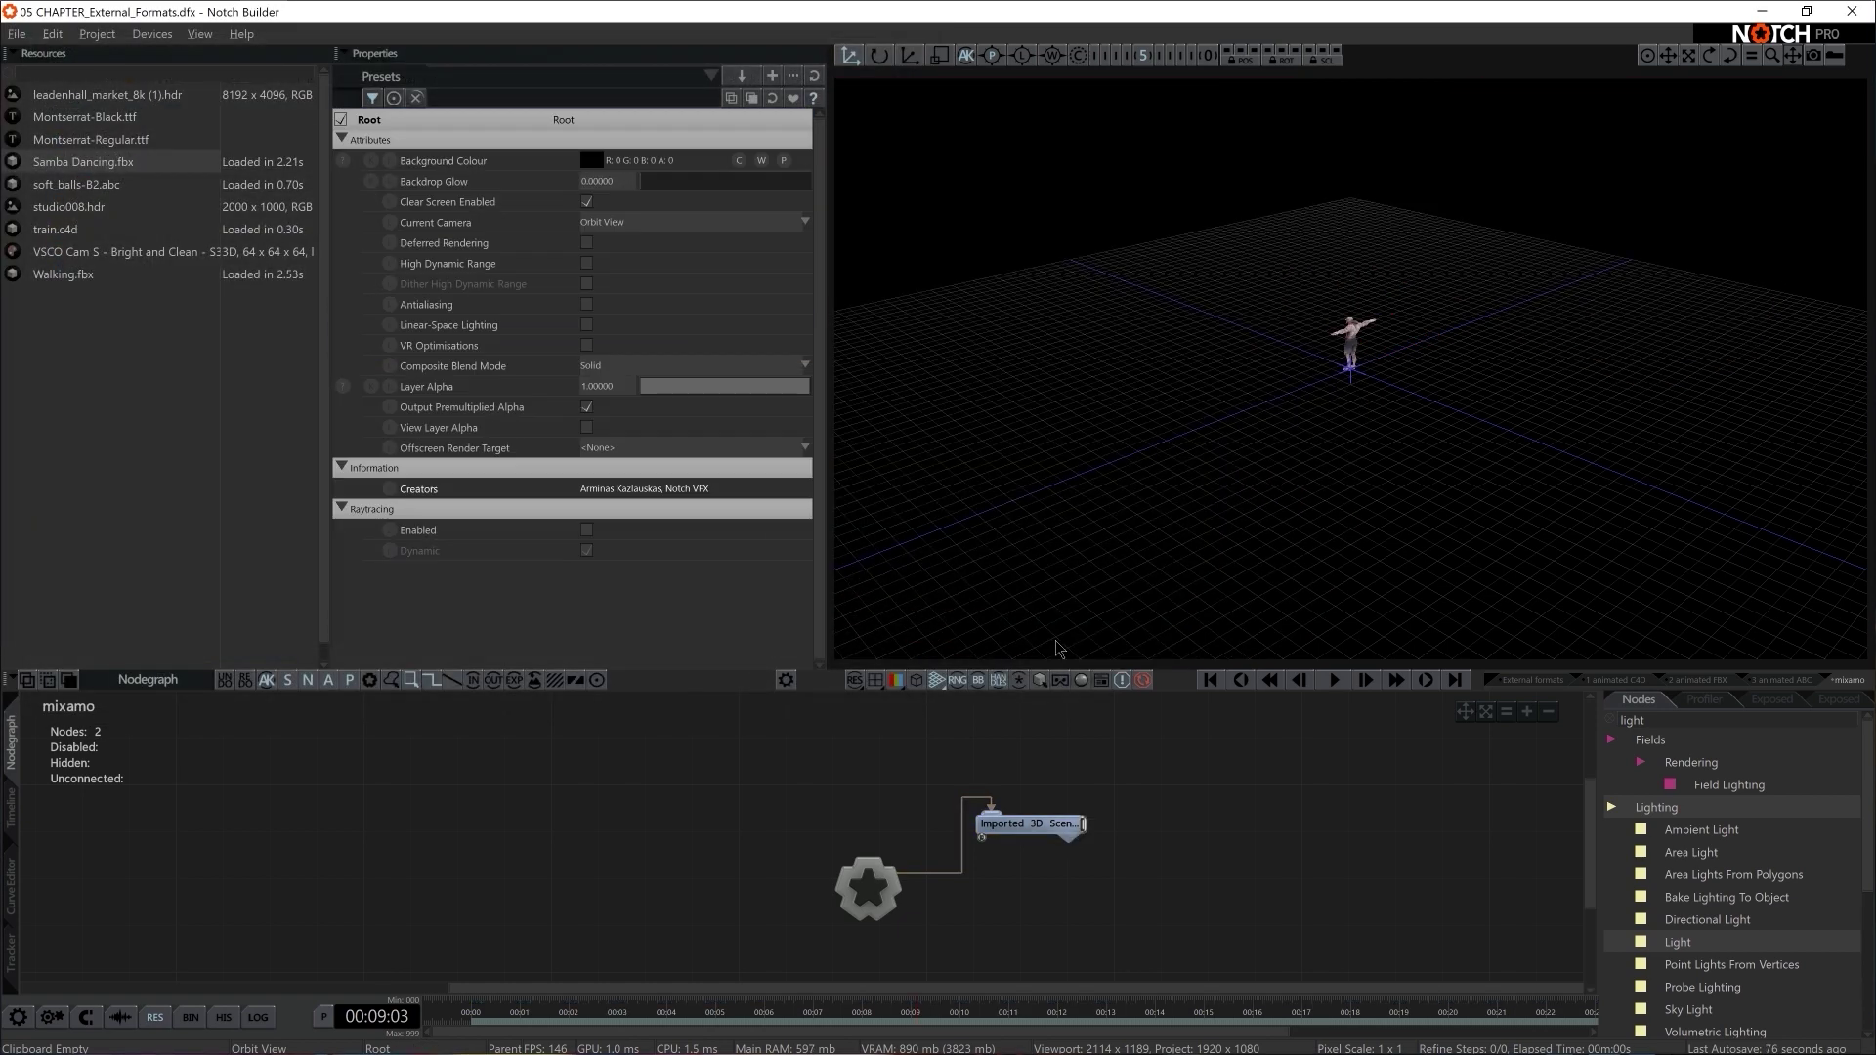
scroll(1538, 342, up, 5)
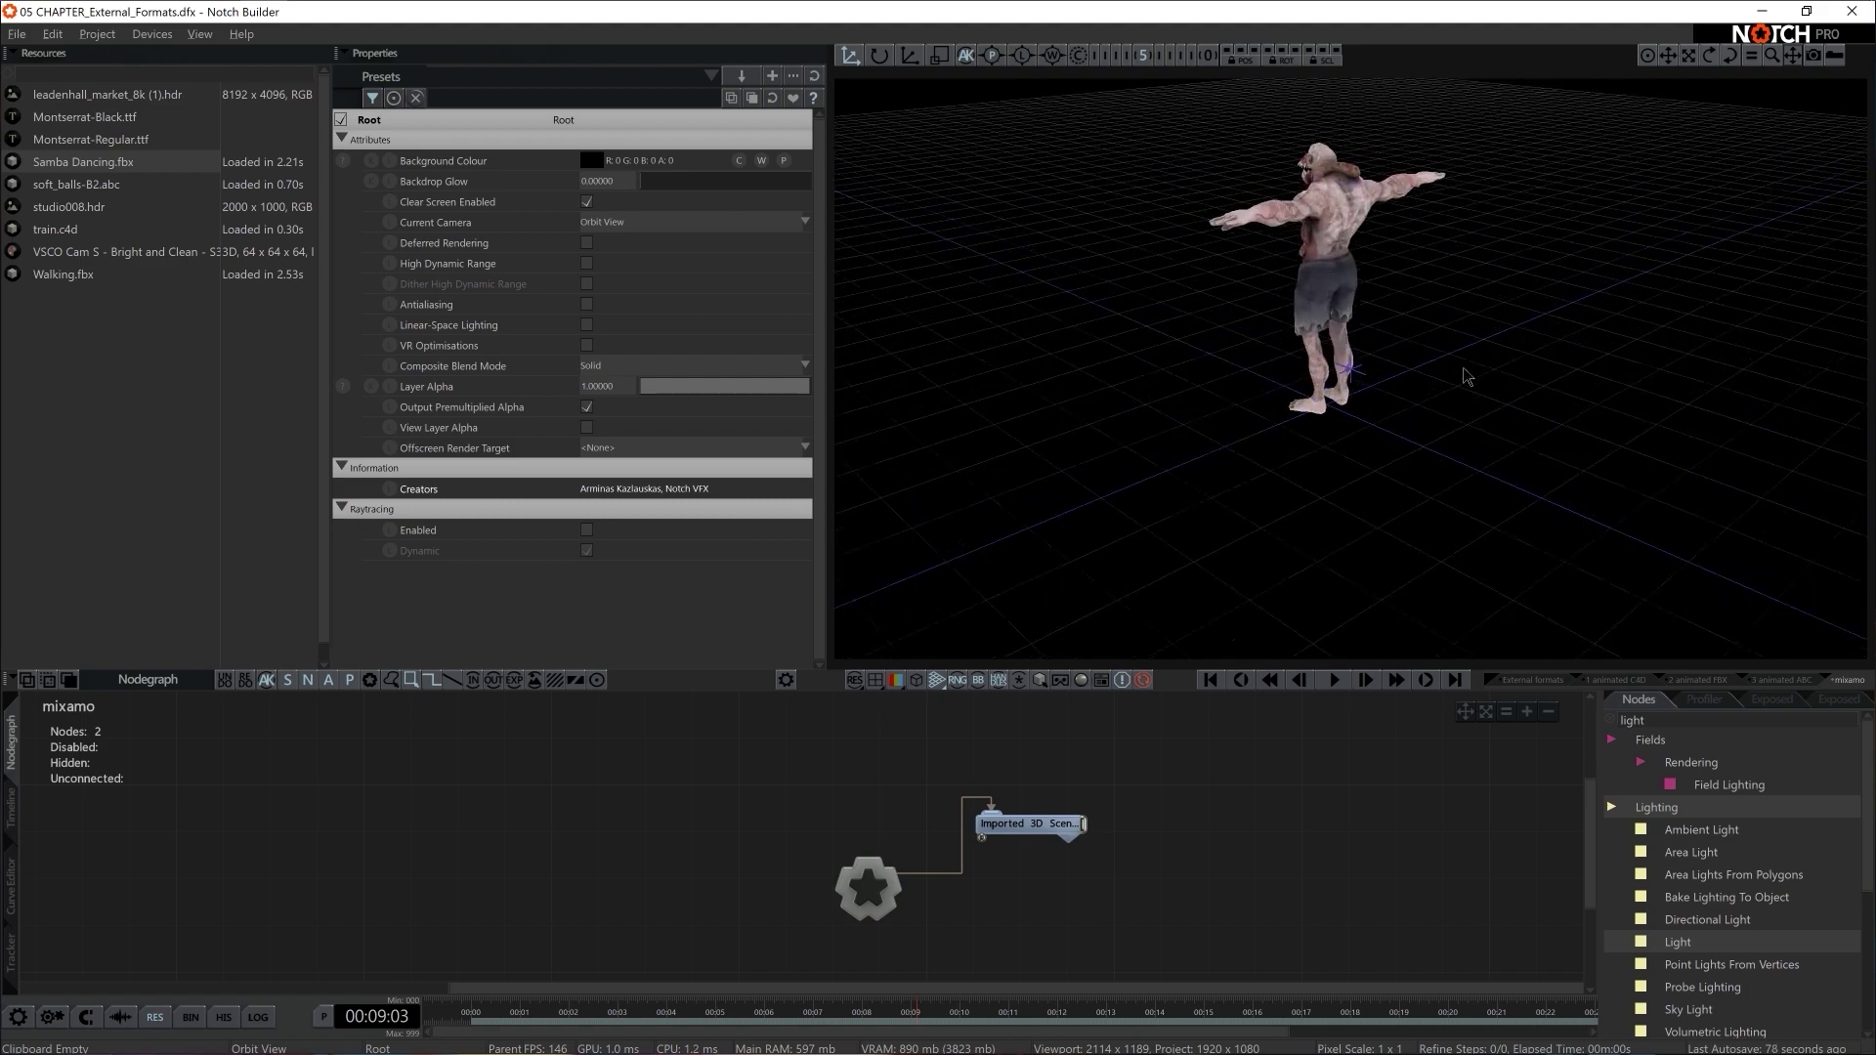
- Frame the character, select Imported 3D Scene, choose the mixamo.com animation set, and adjust playback speed
drag(1539, 342, 1703, 404)
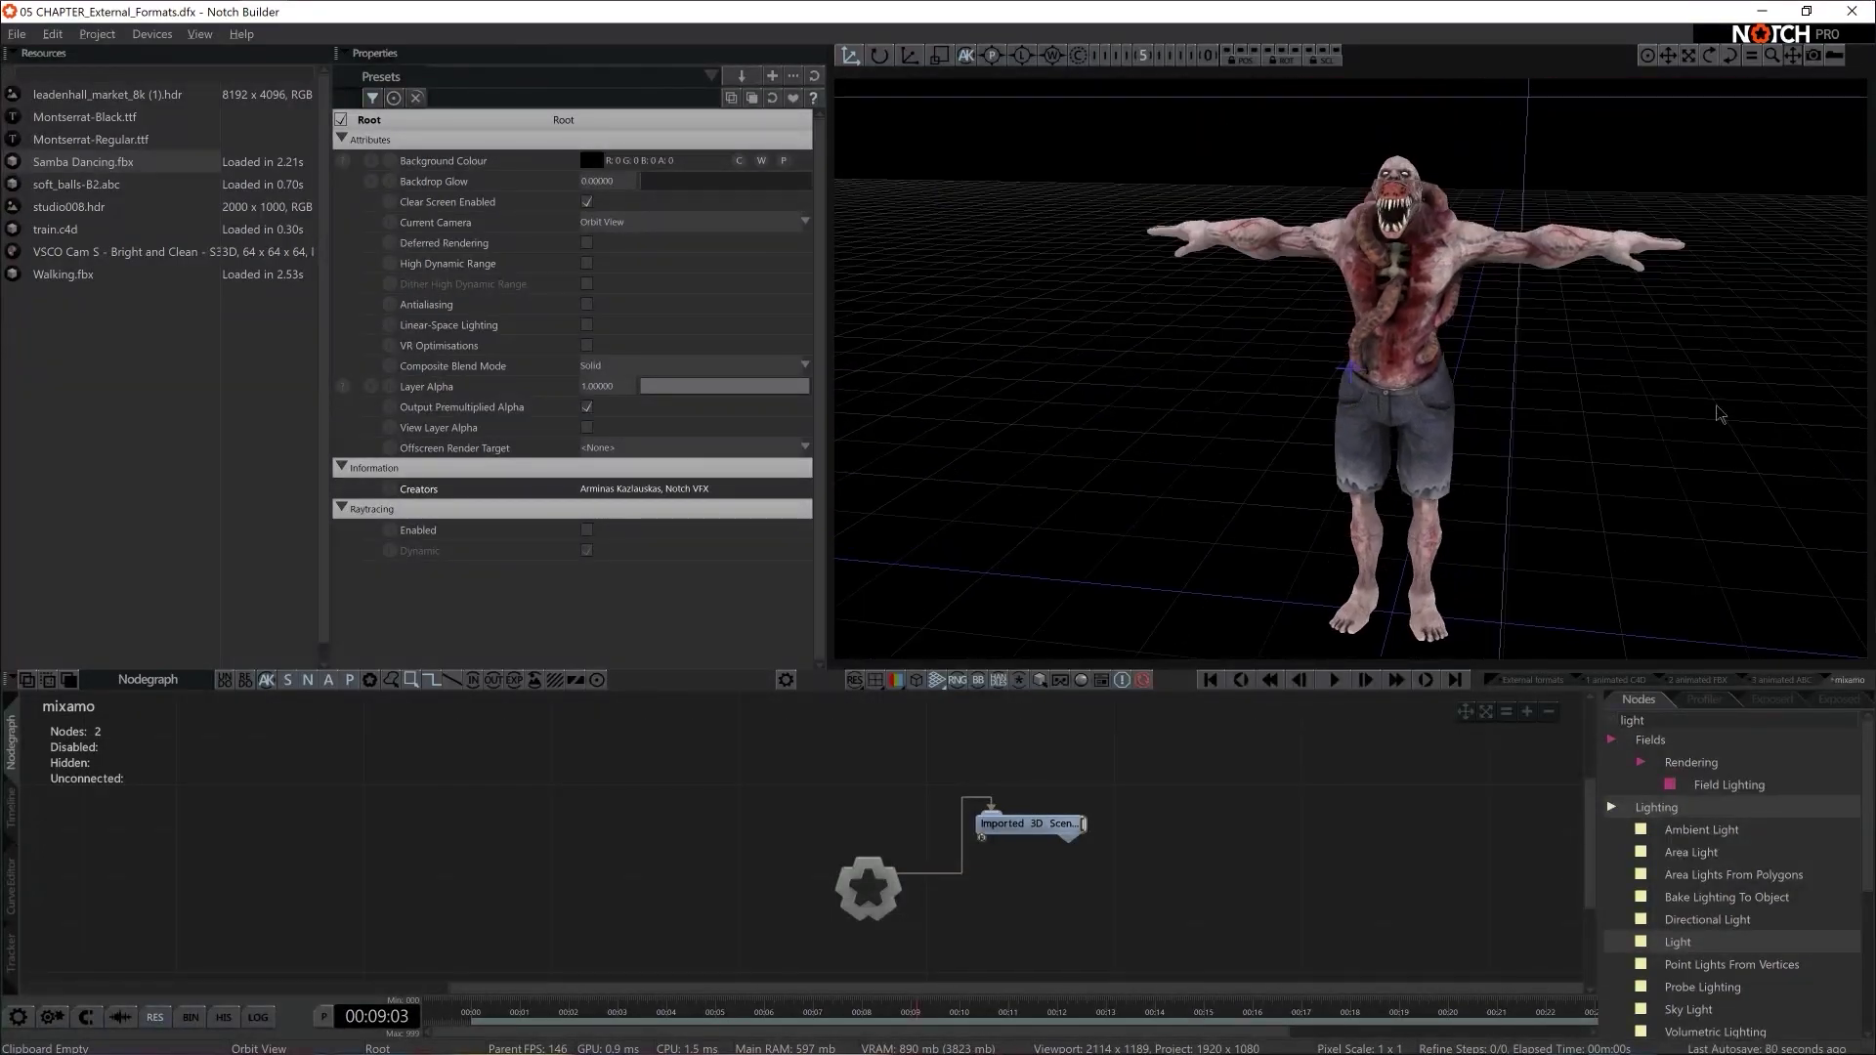
scroll(1703, 405, down, 3)
drag(1705, 404, 1617, 401)
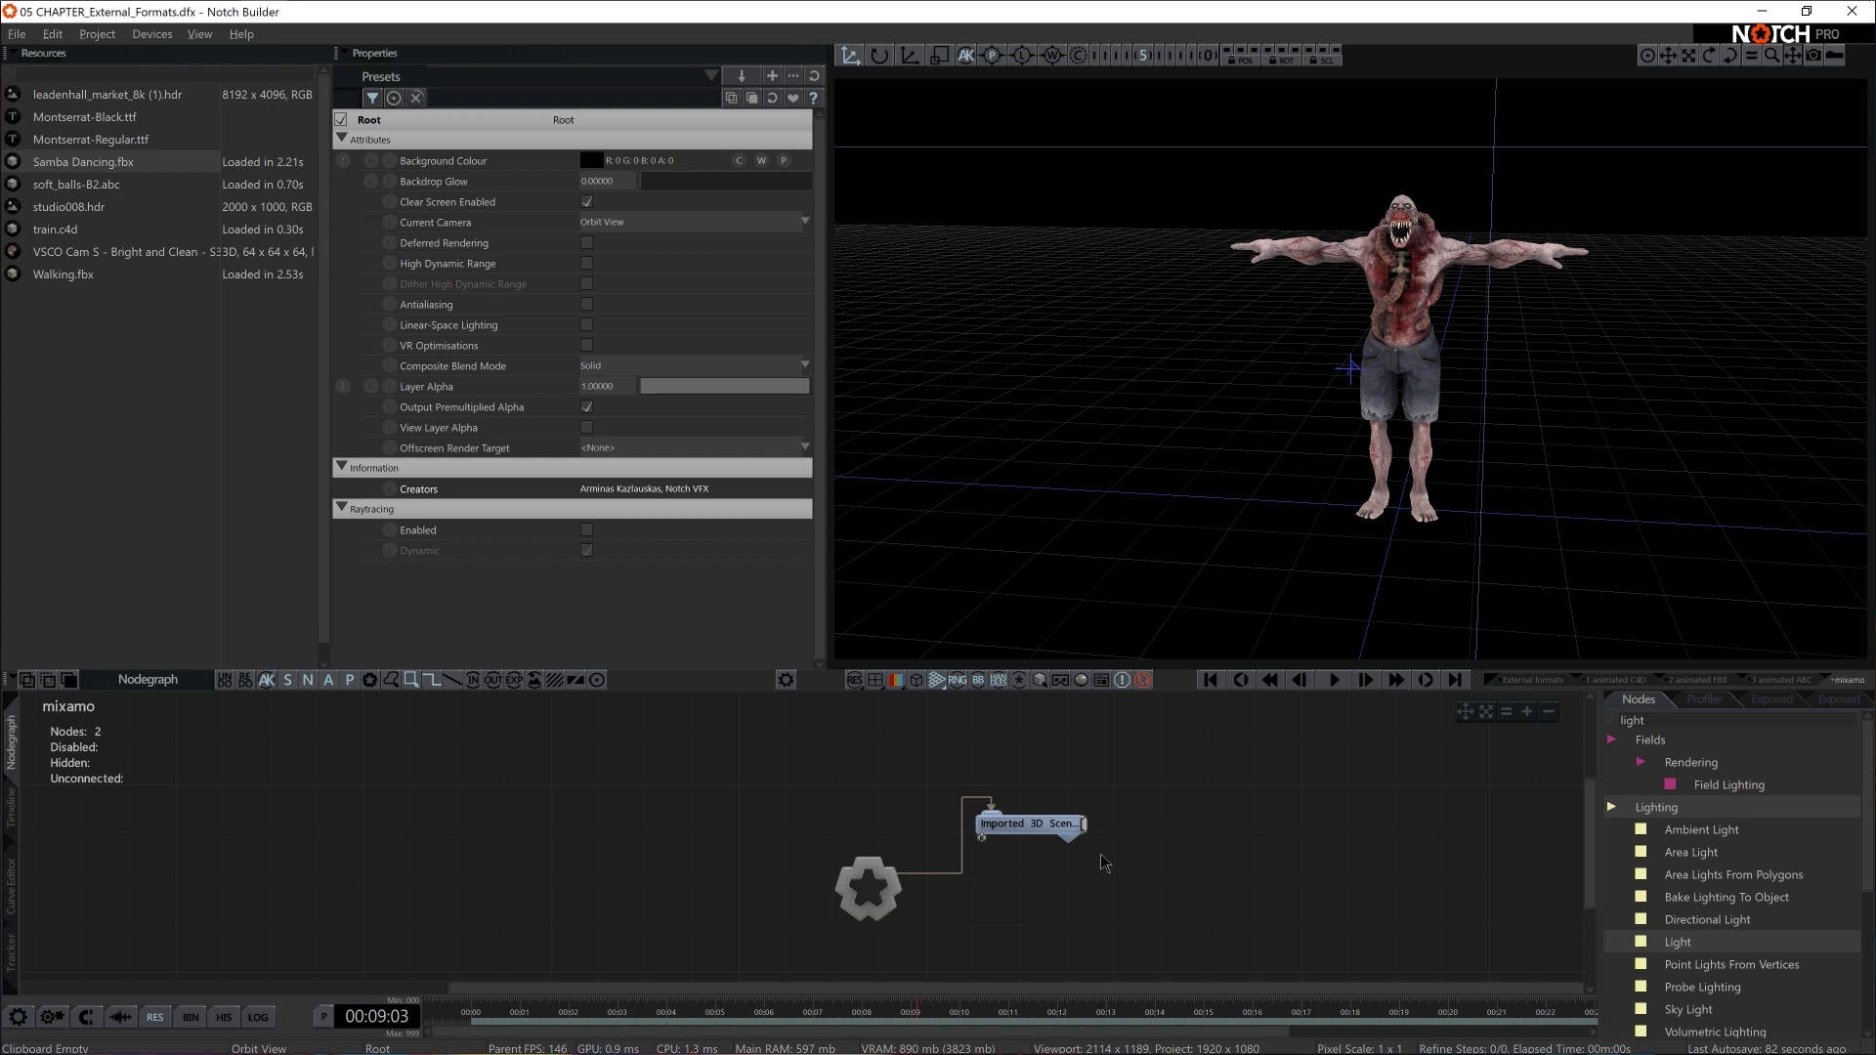
click(1078, 825)
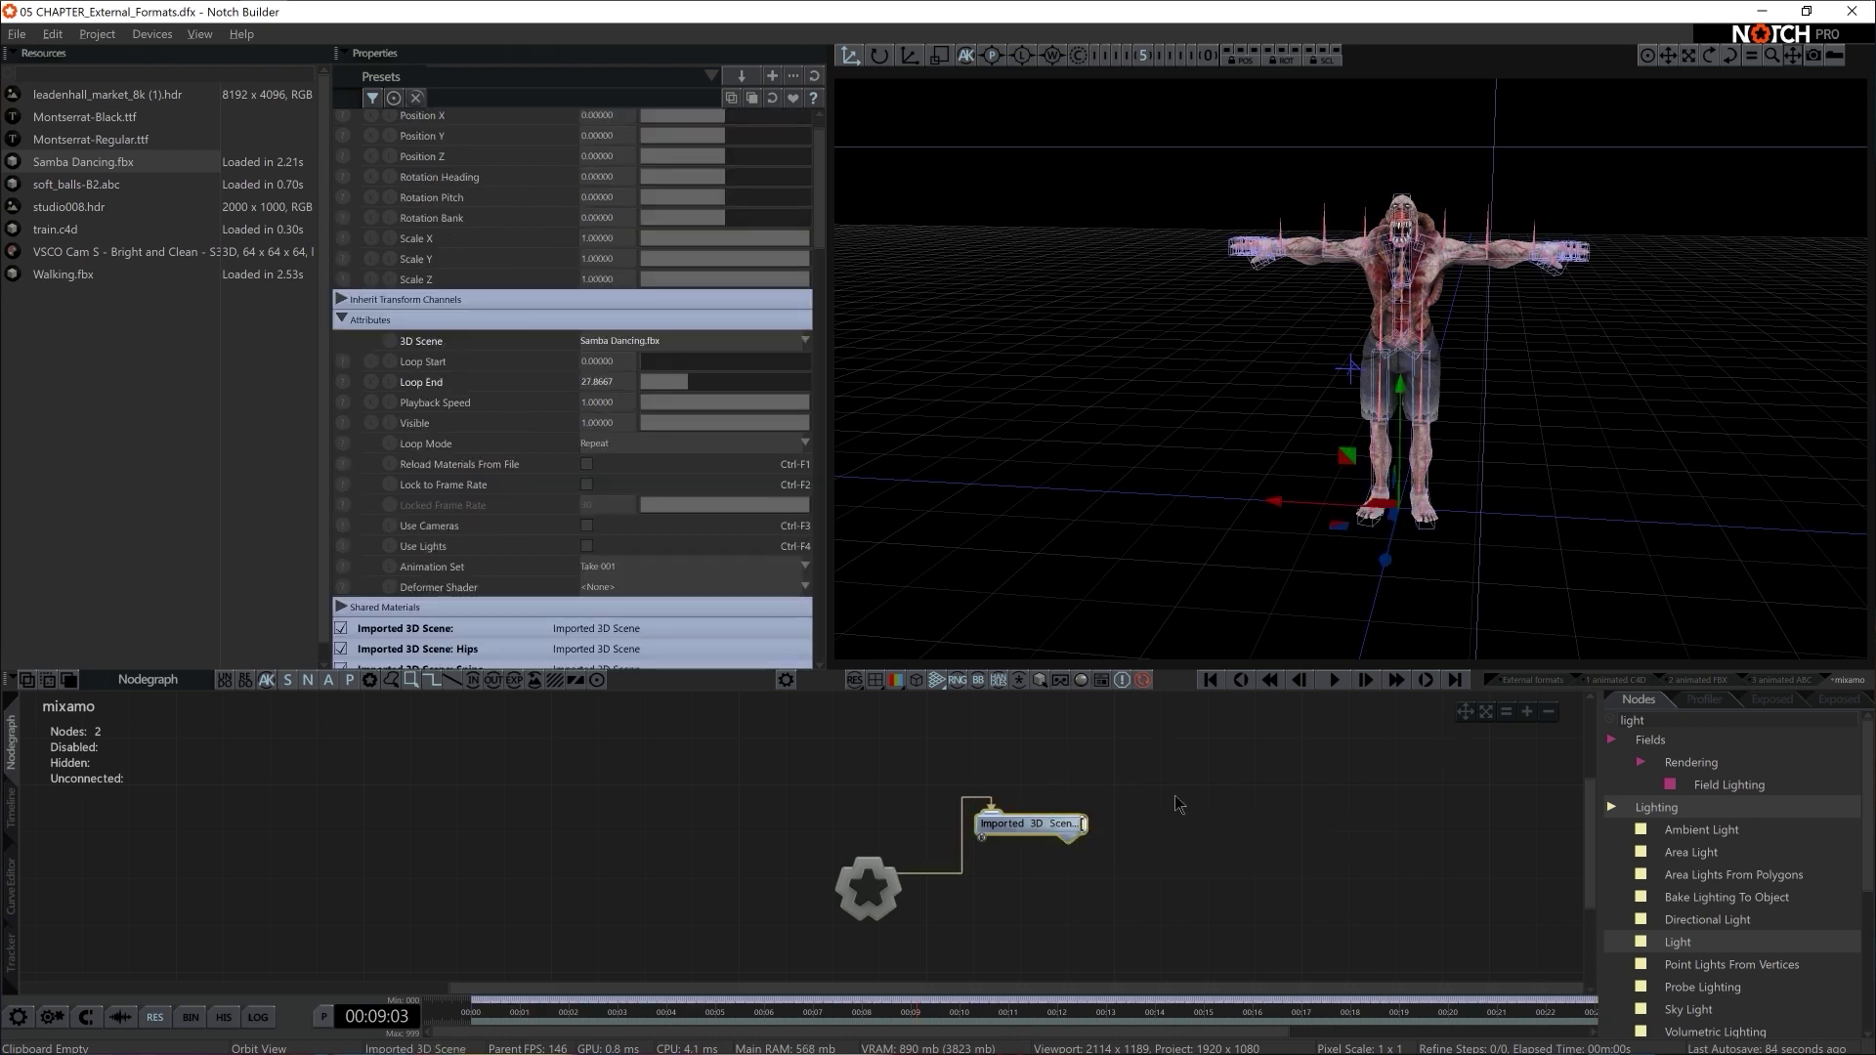
click(1049, 829)
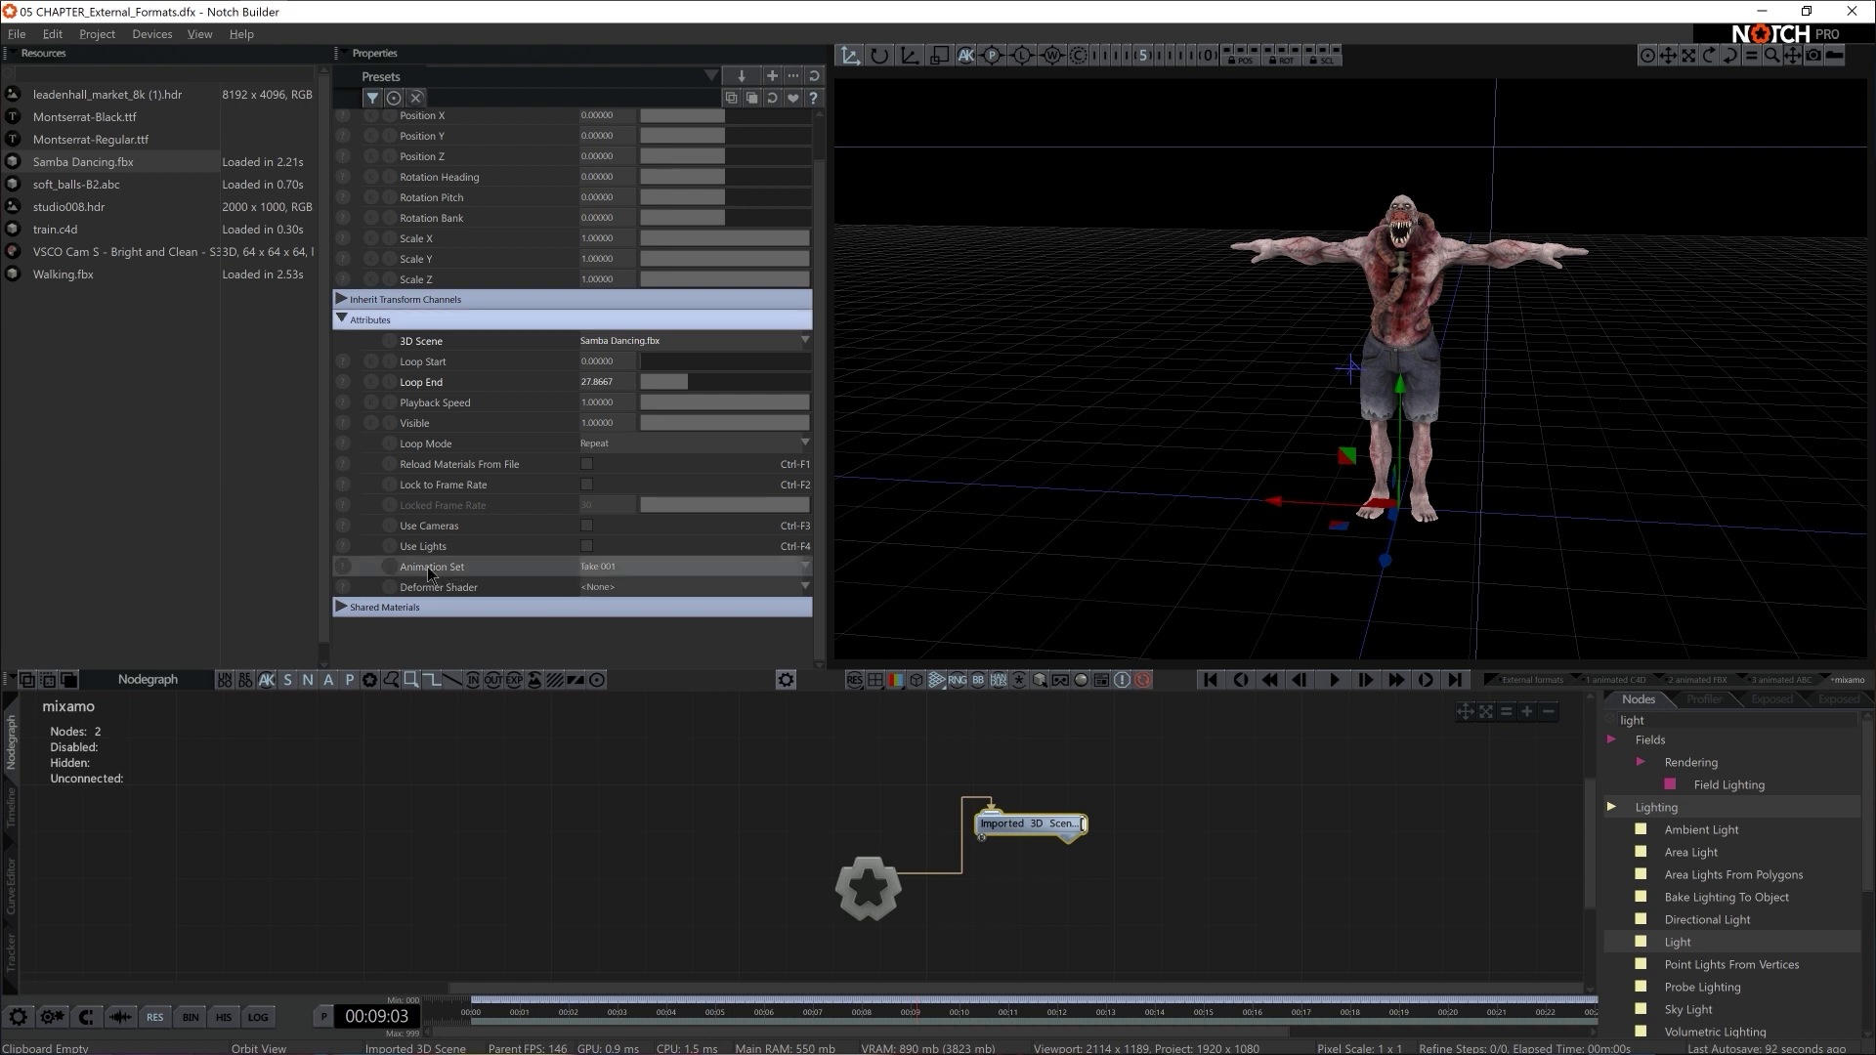
click(610, 568)
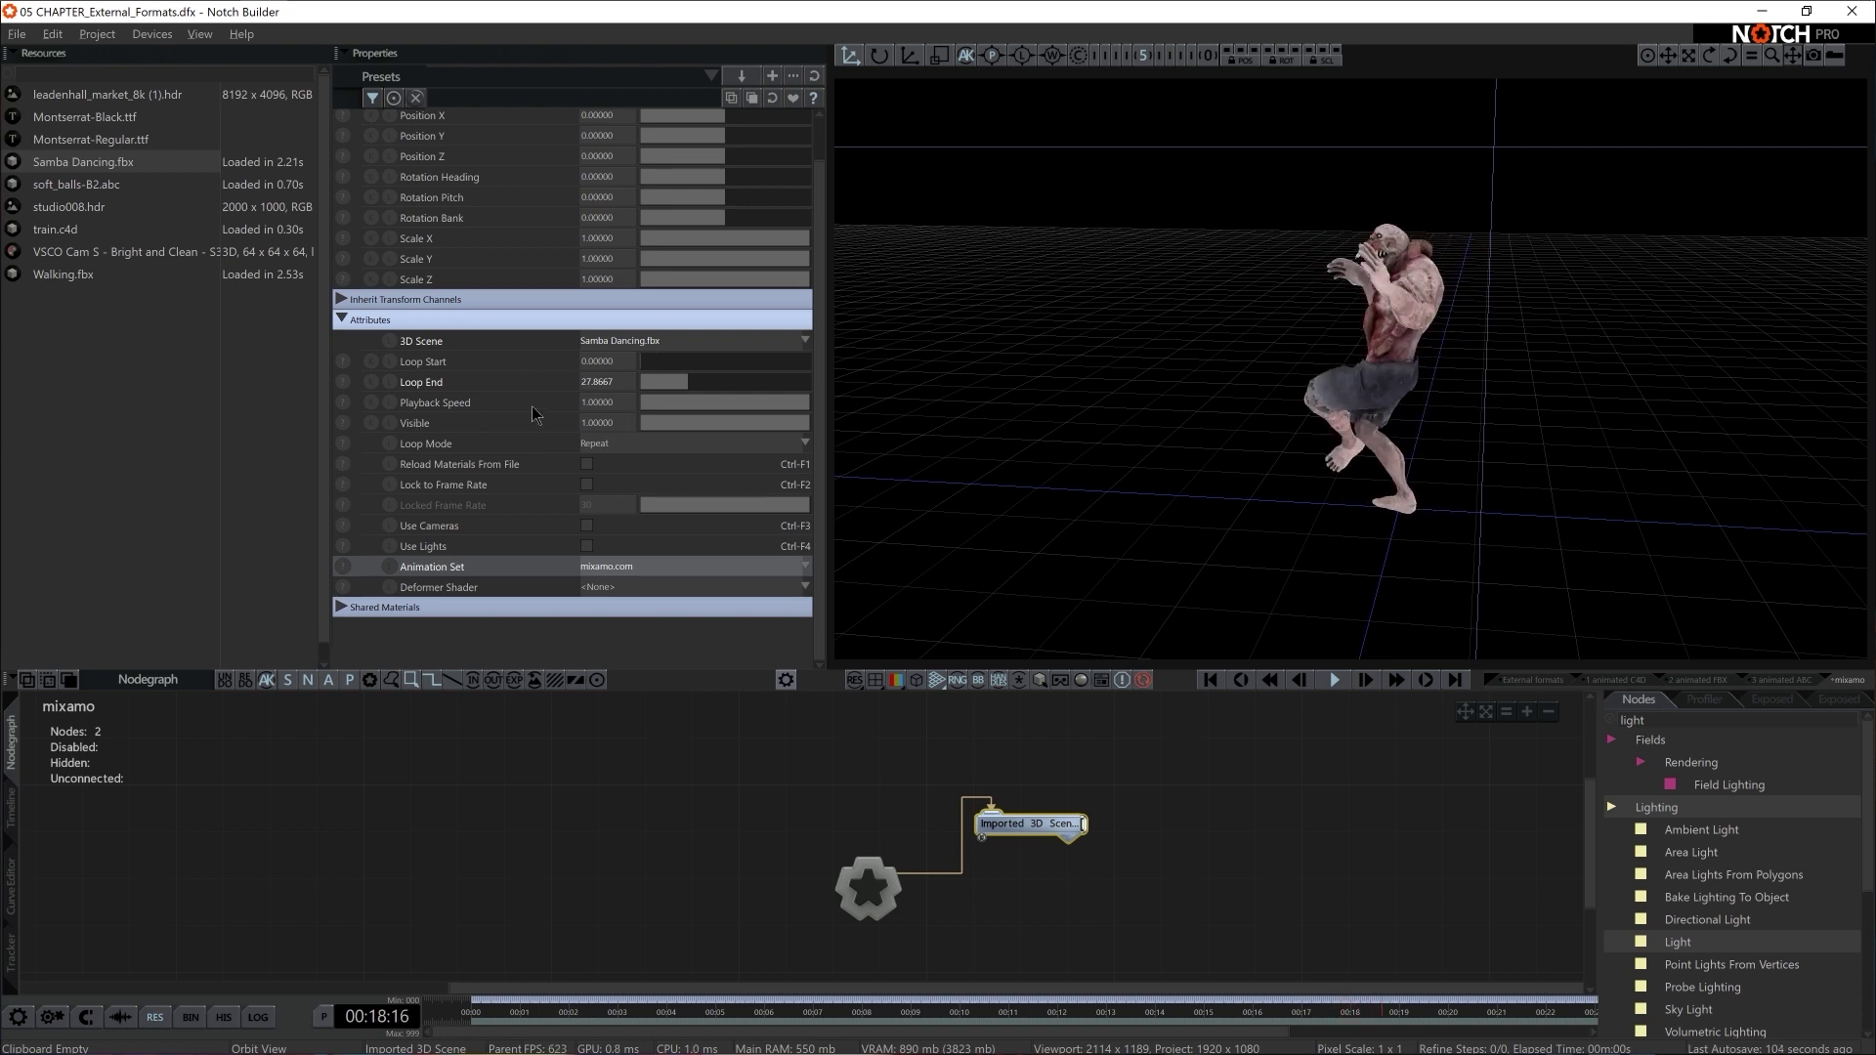
click(607, 404)
text(2)
key(Return)
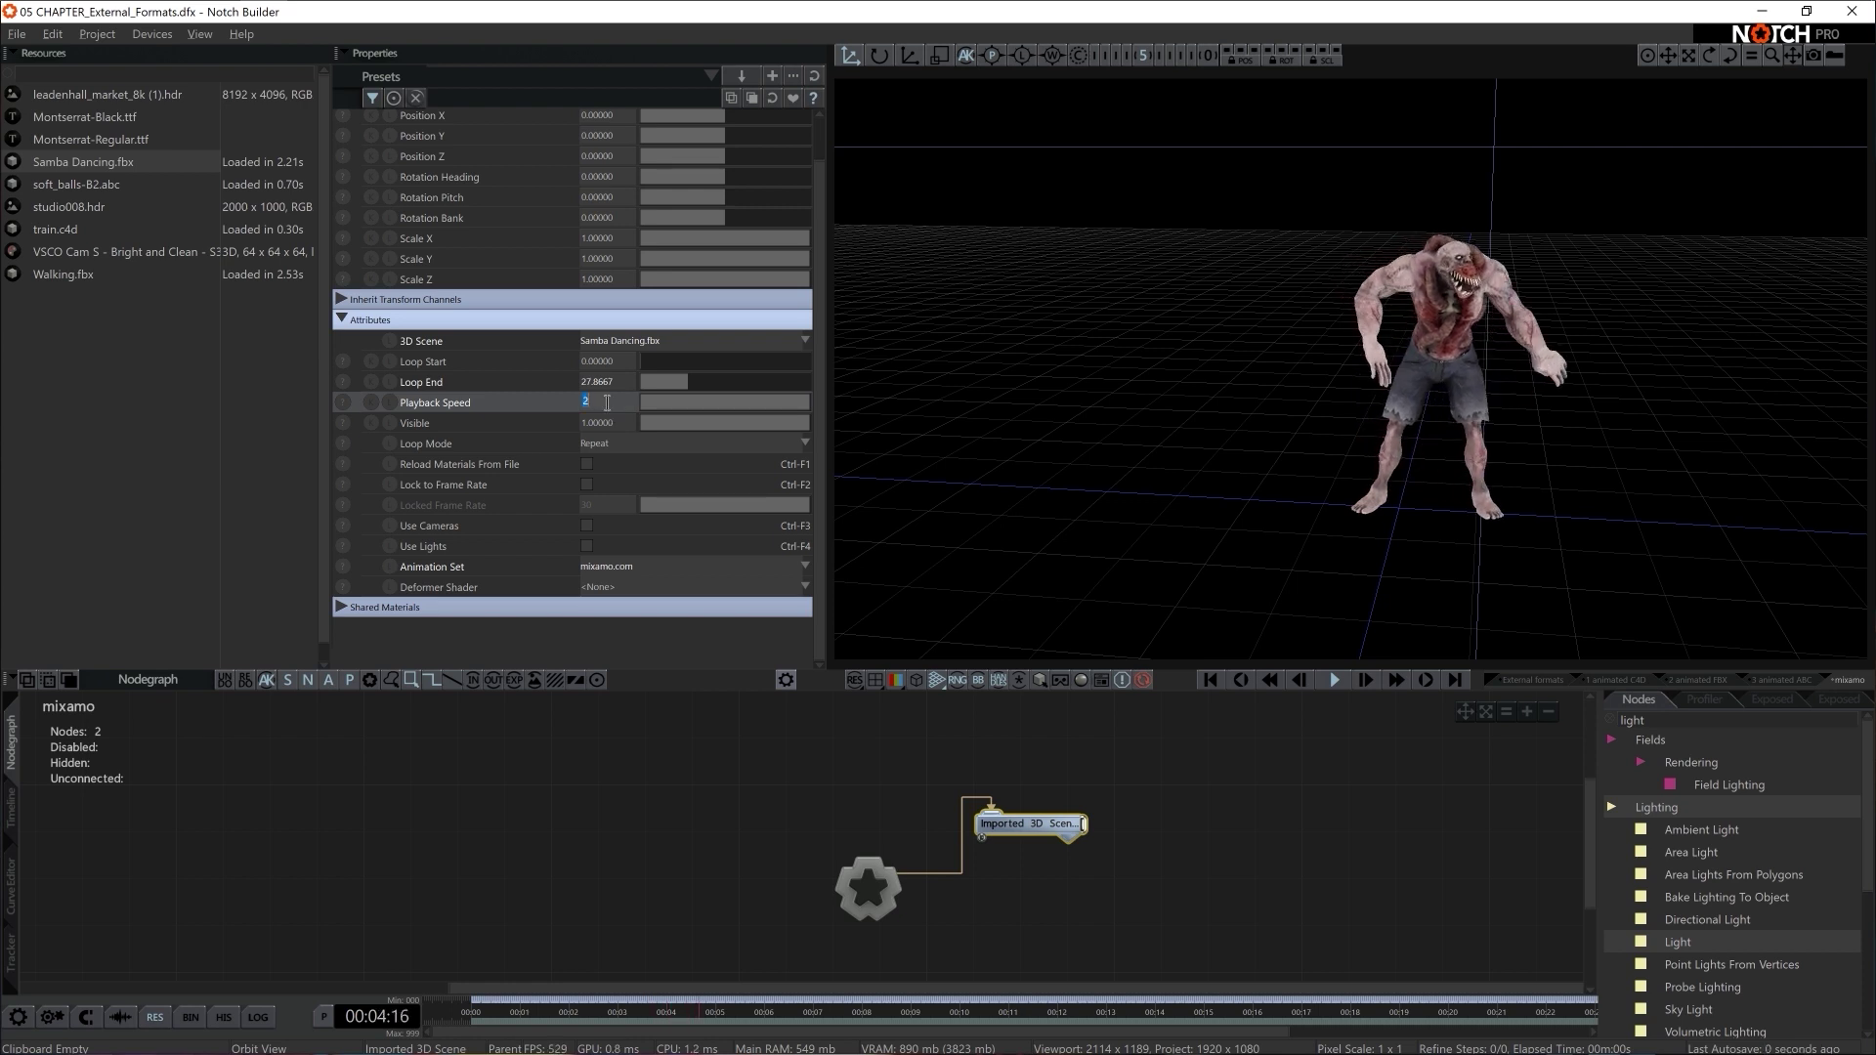
scroll(609, 411, down, 5)
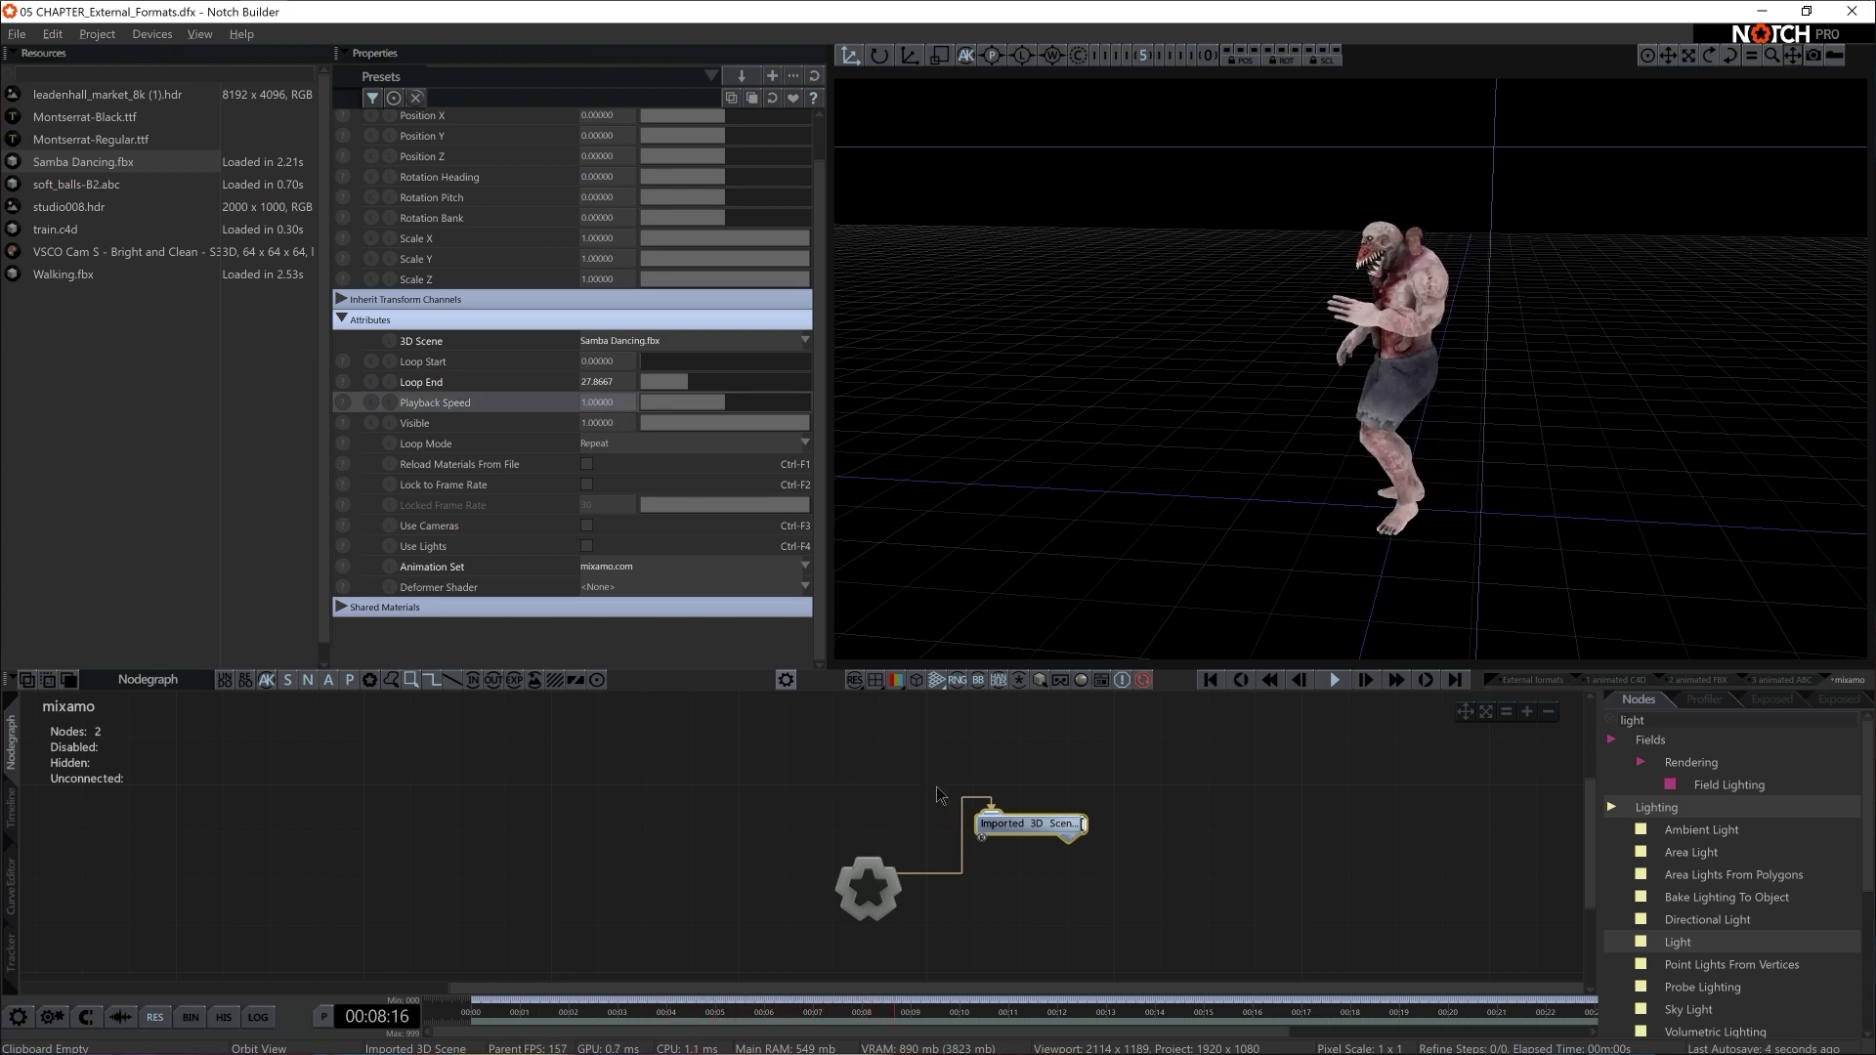
- Reload Samba Dancing.fbx with the default import settings and play the animation
right_click(86, 161)
click(147, 187)
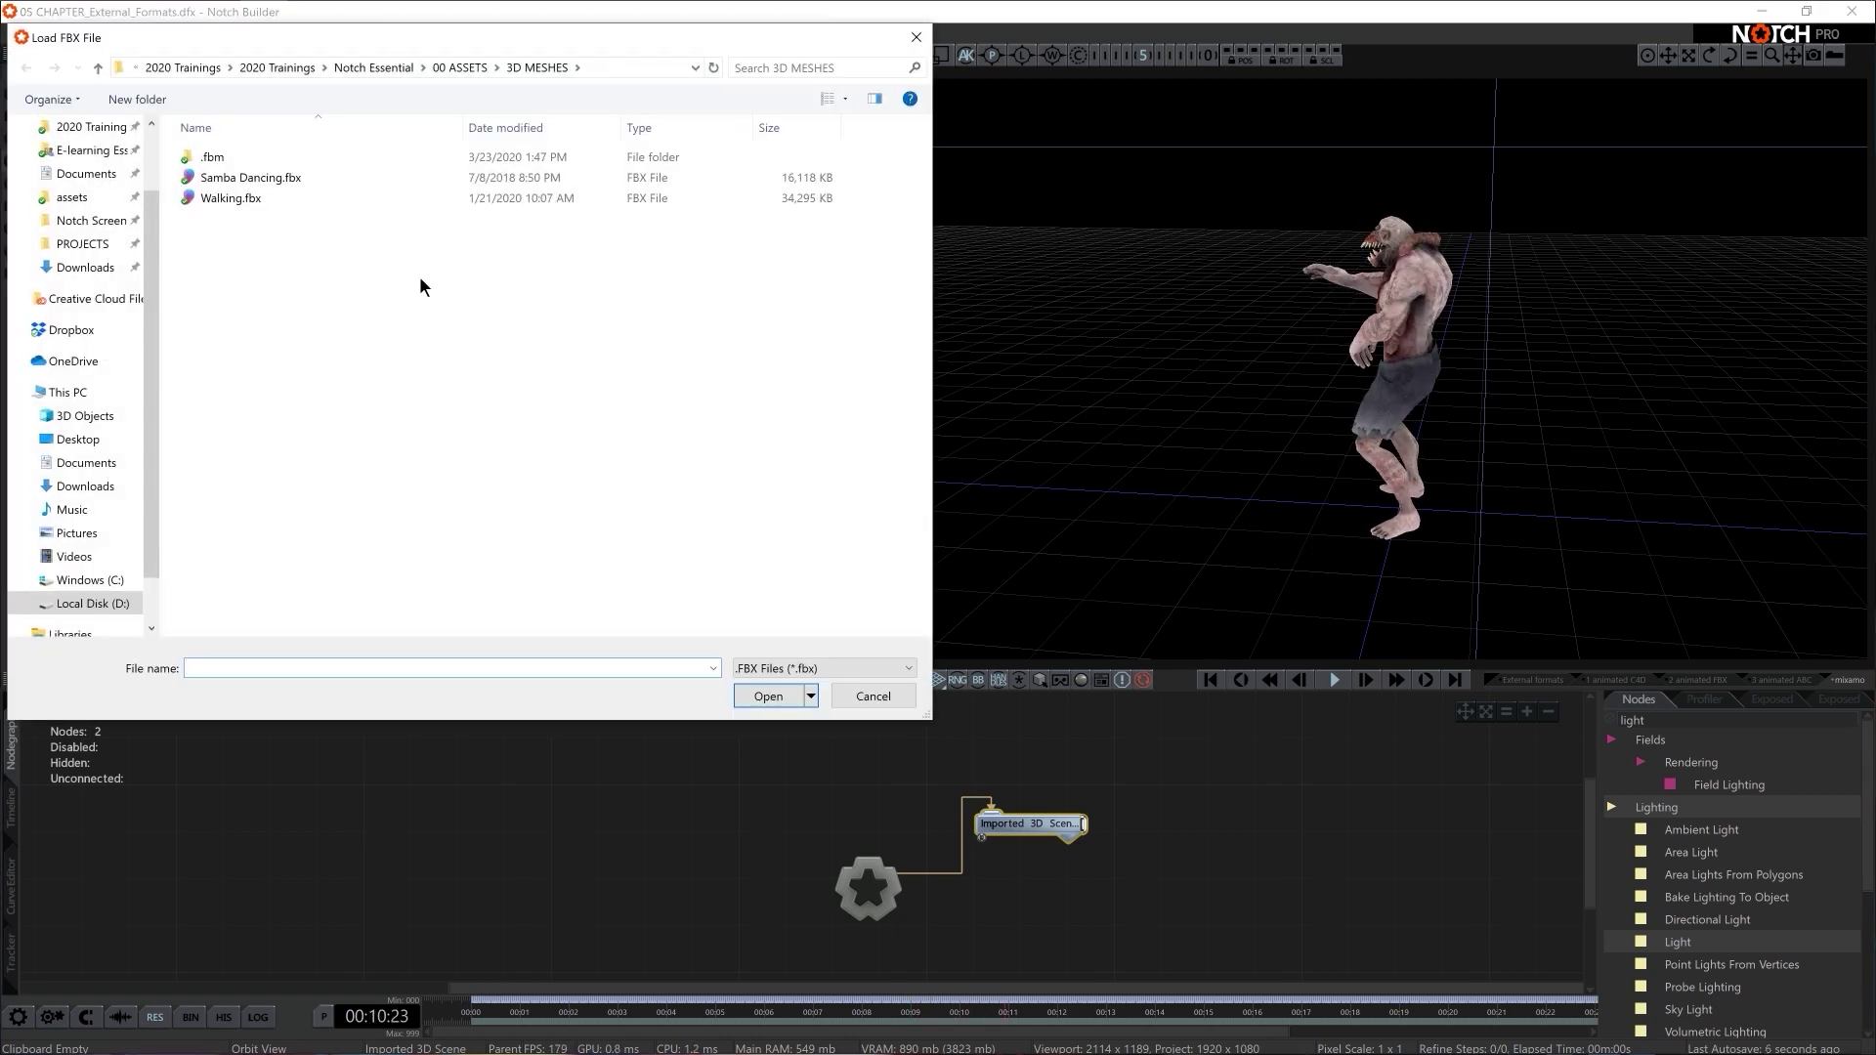
click(264, 178)
click(765, 697)
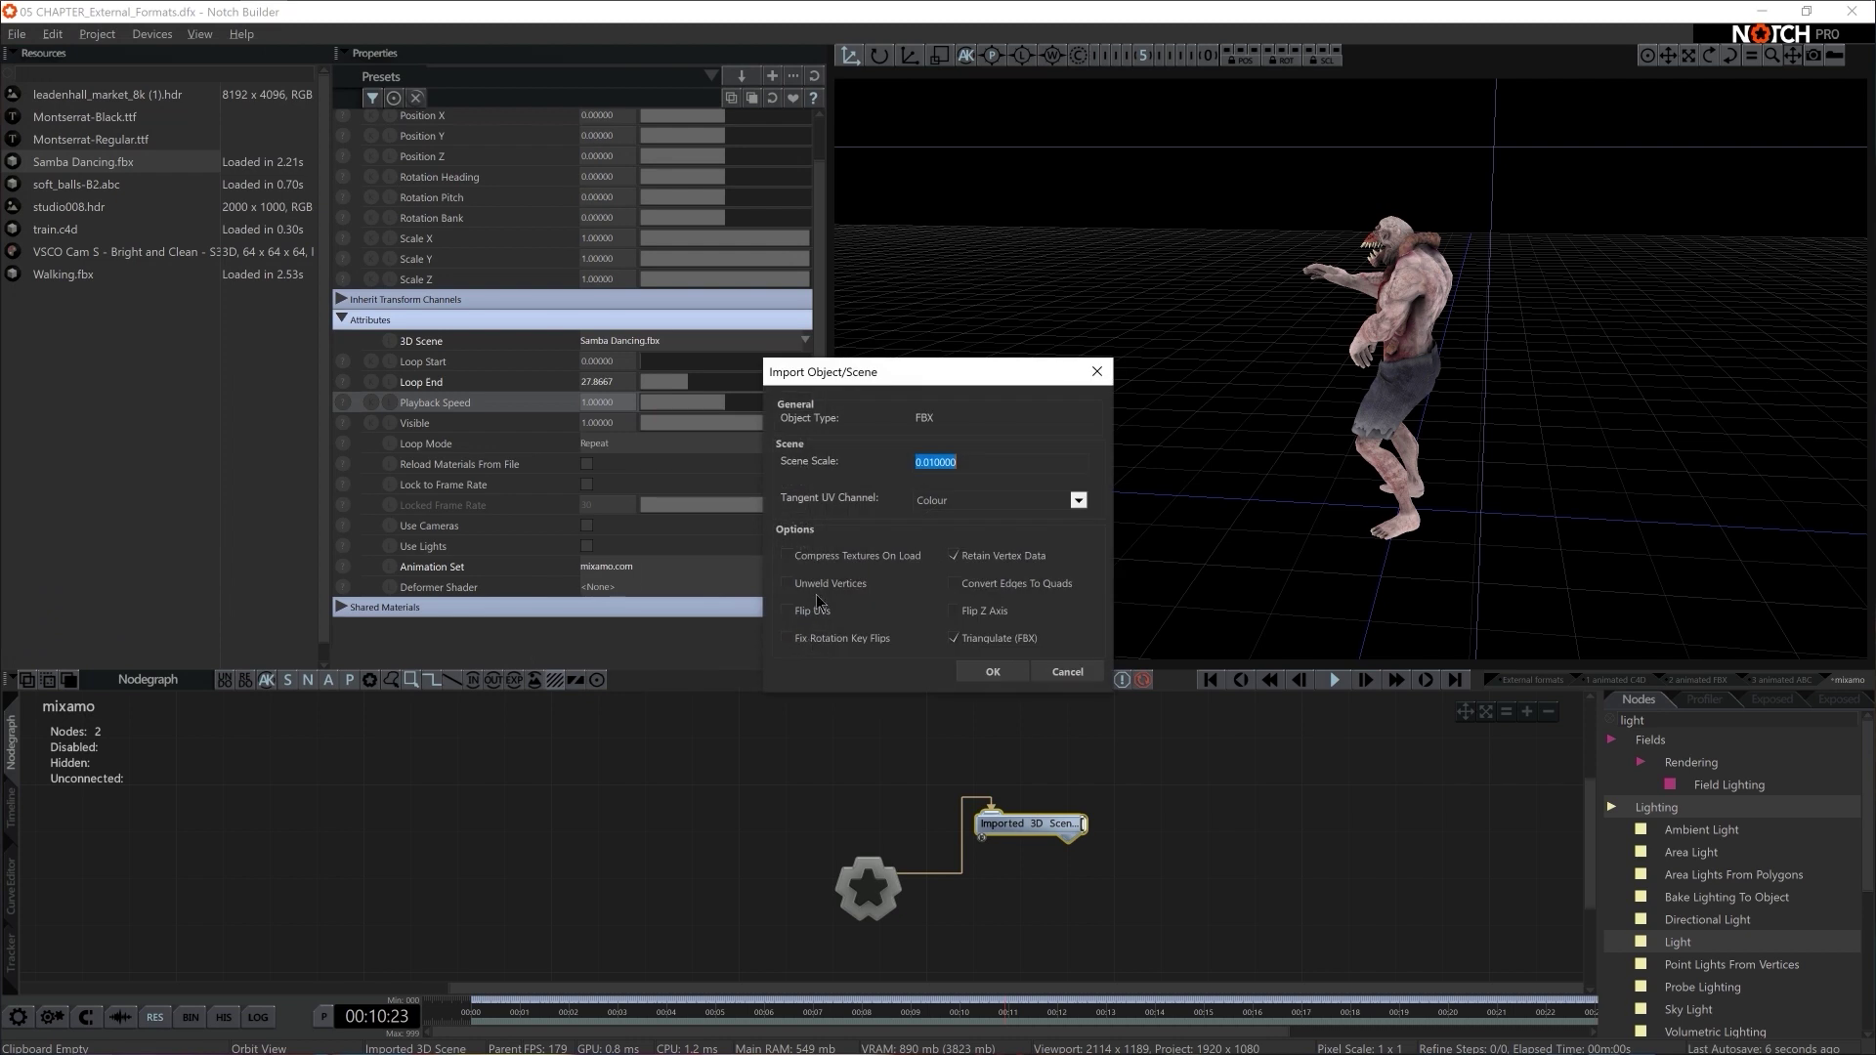
click(951, 704)
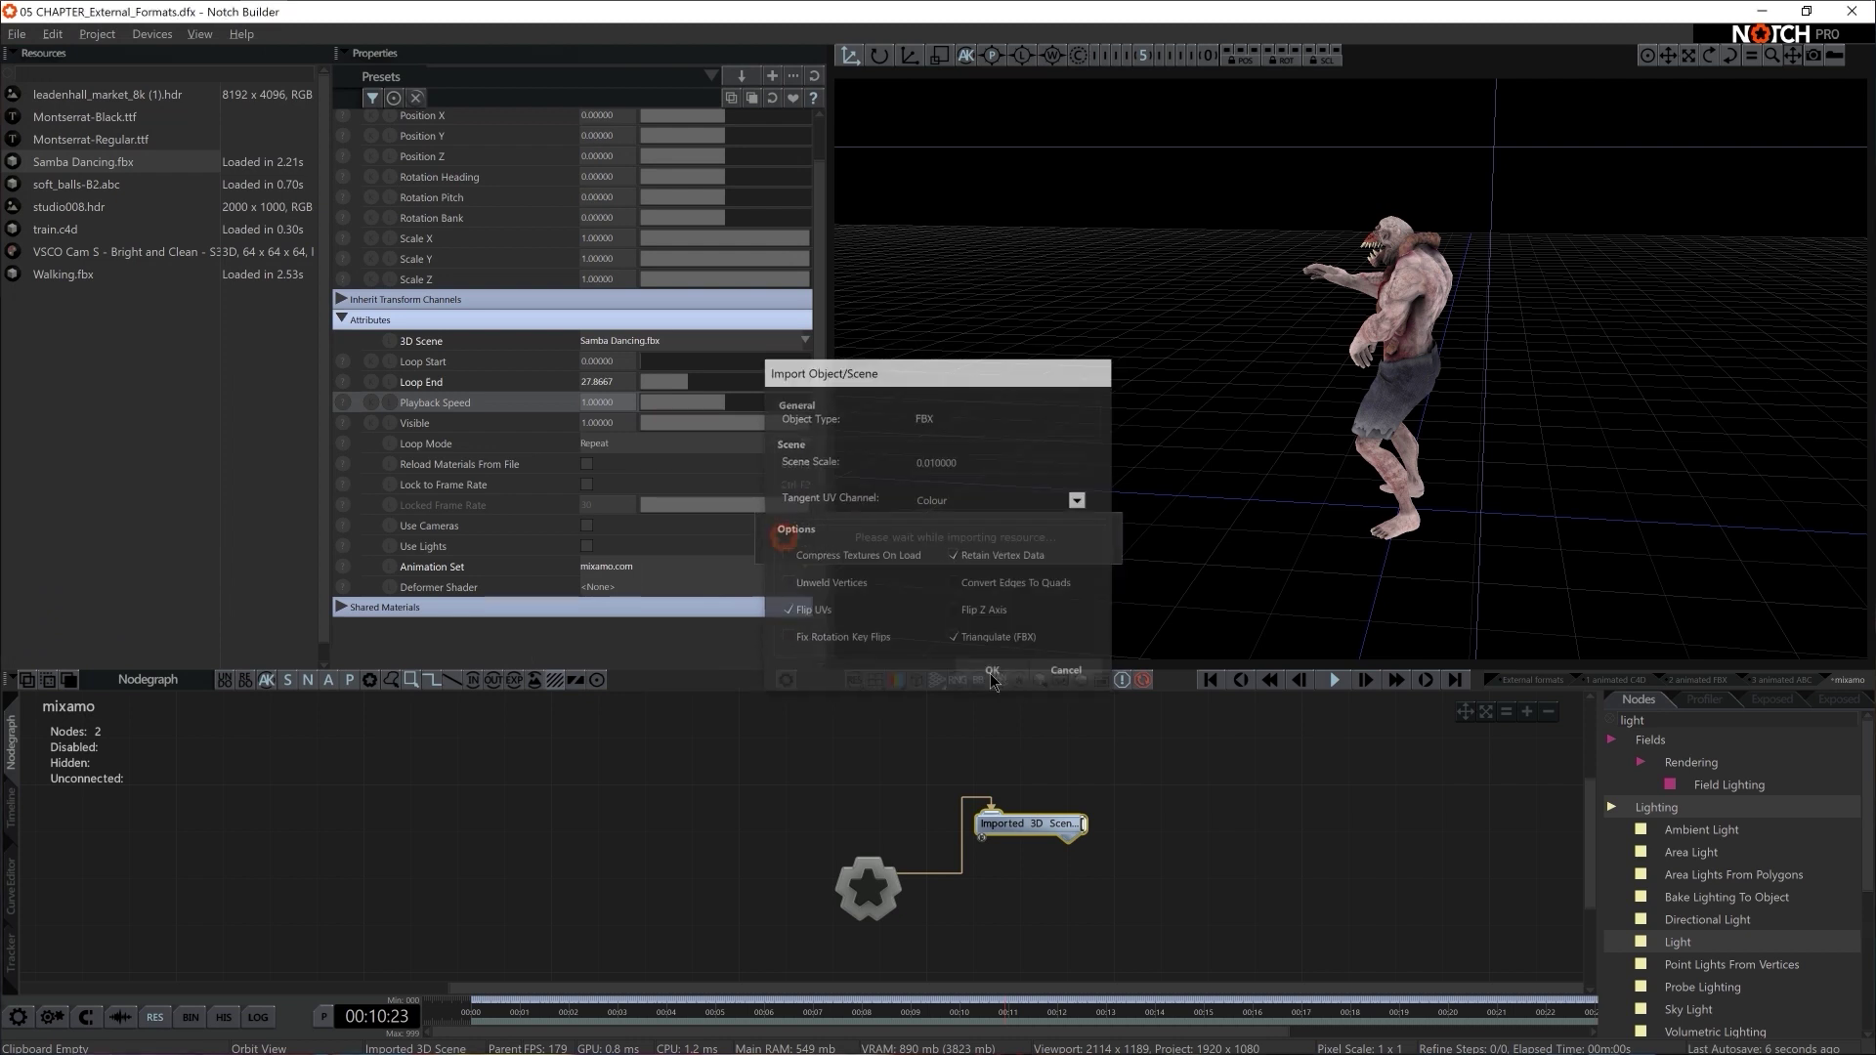
click(1091, 719)
key(space)
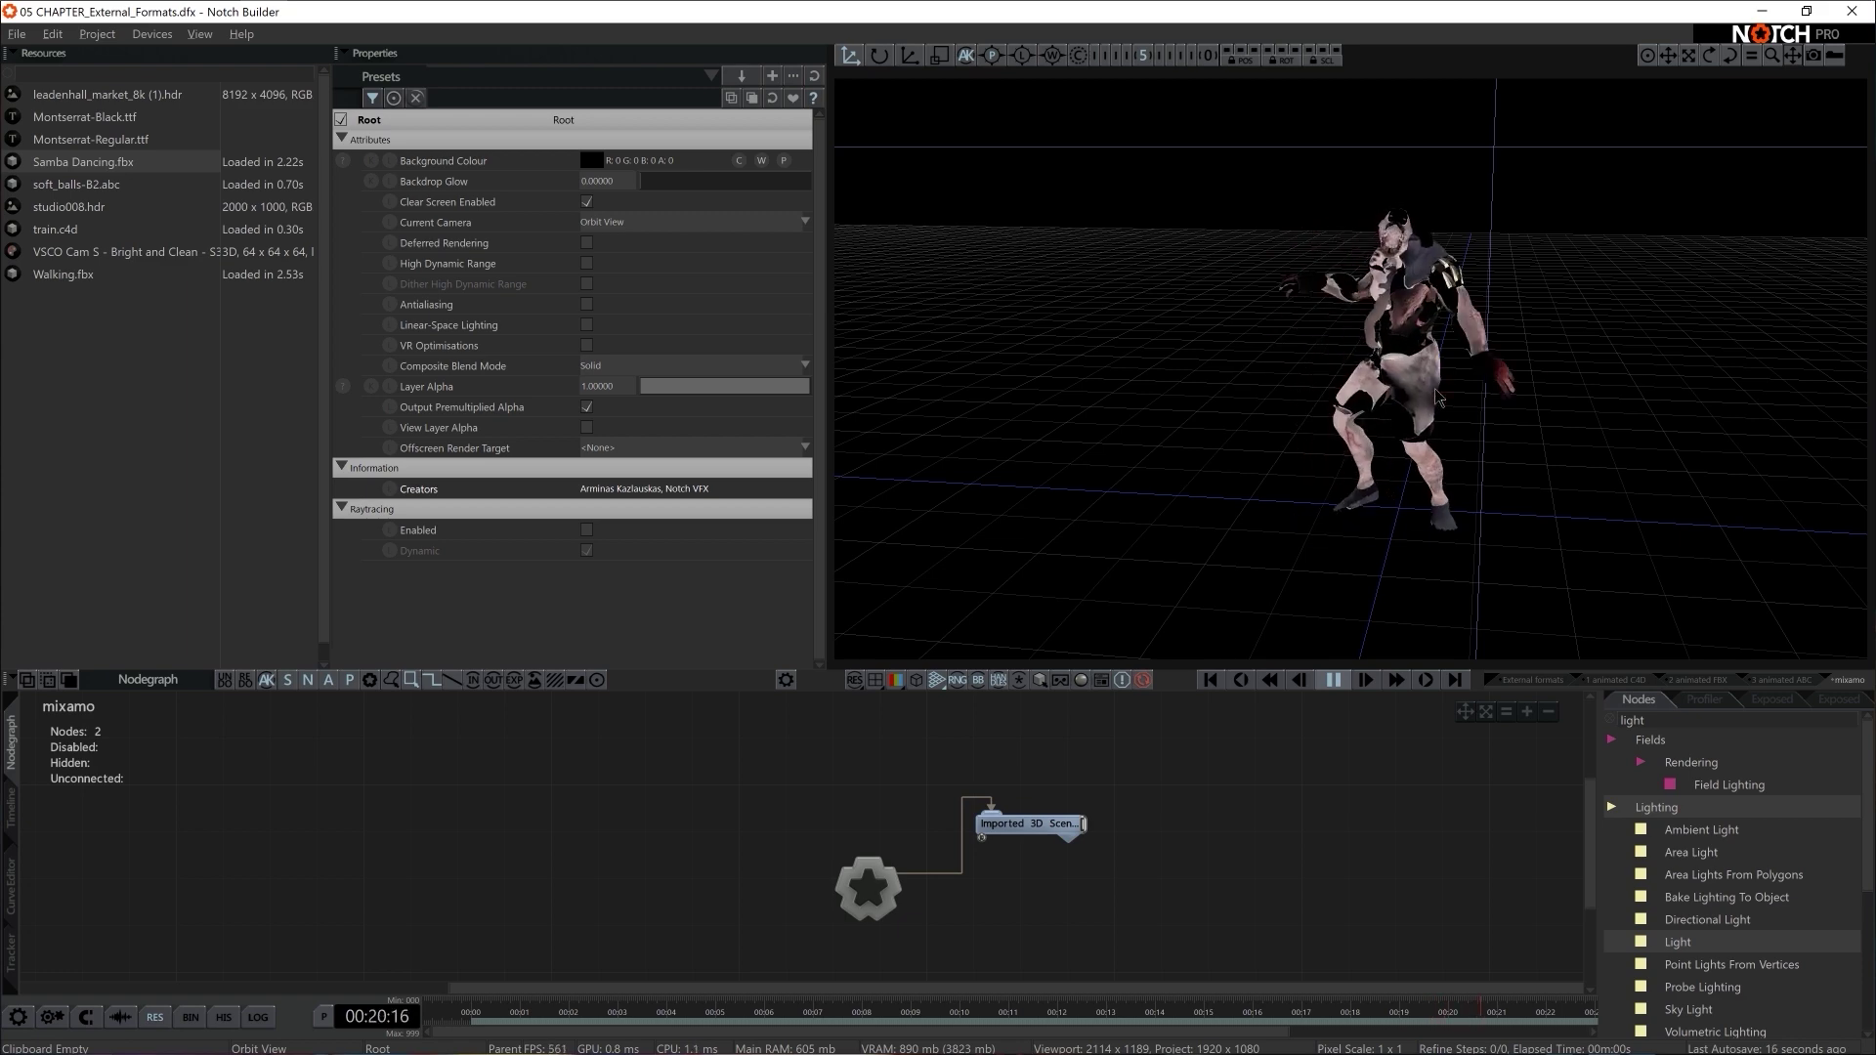
- Reload Samba Dancing.fbx again with Flip UVs switched off
right_click(71, 162)
click(110, 192)
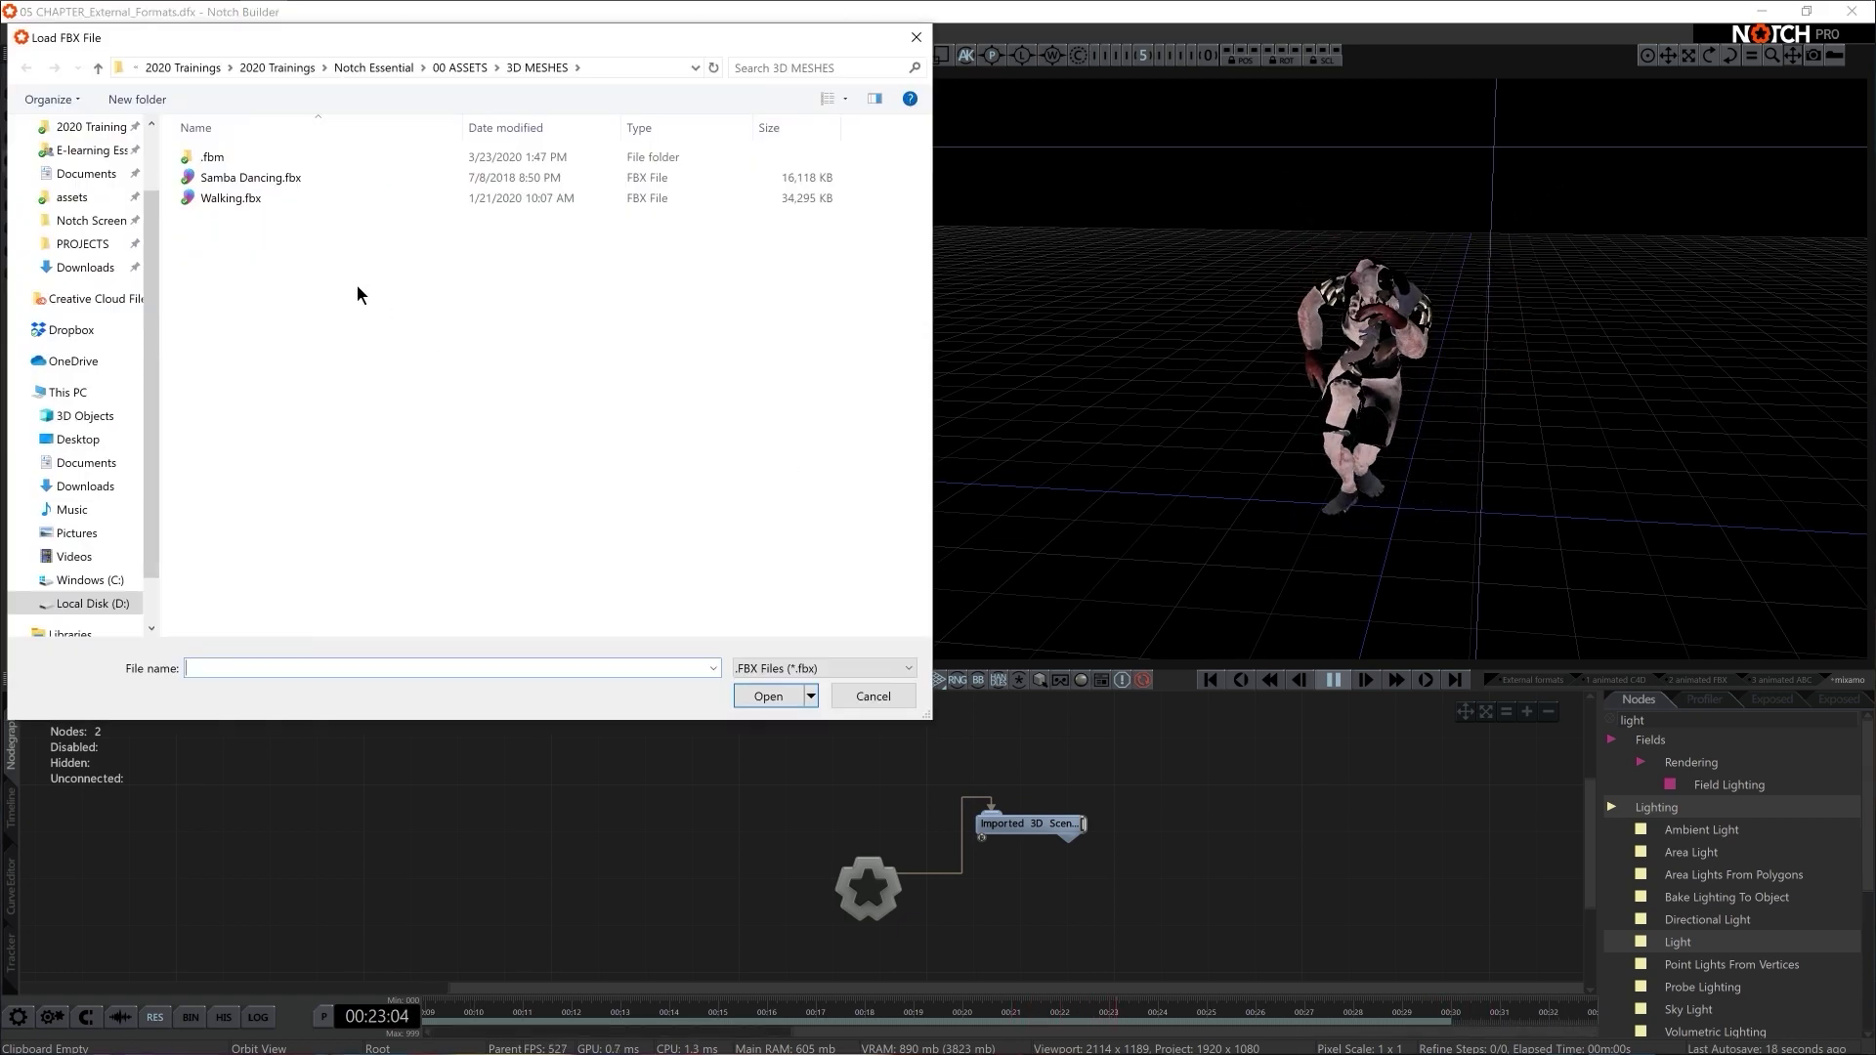
click(293, 177)
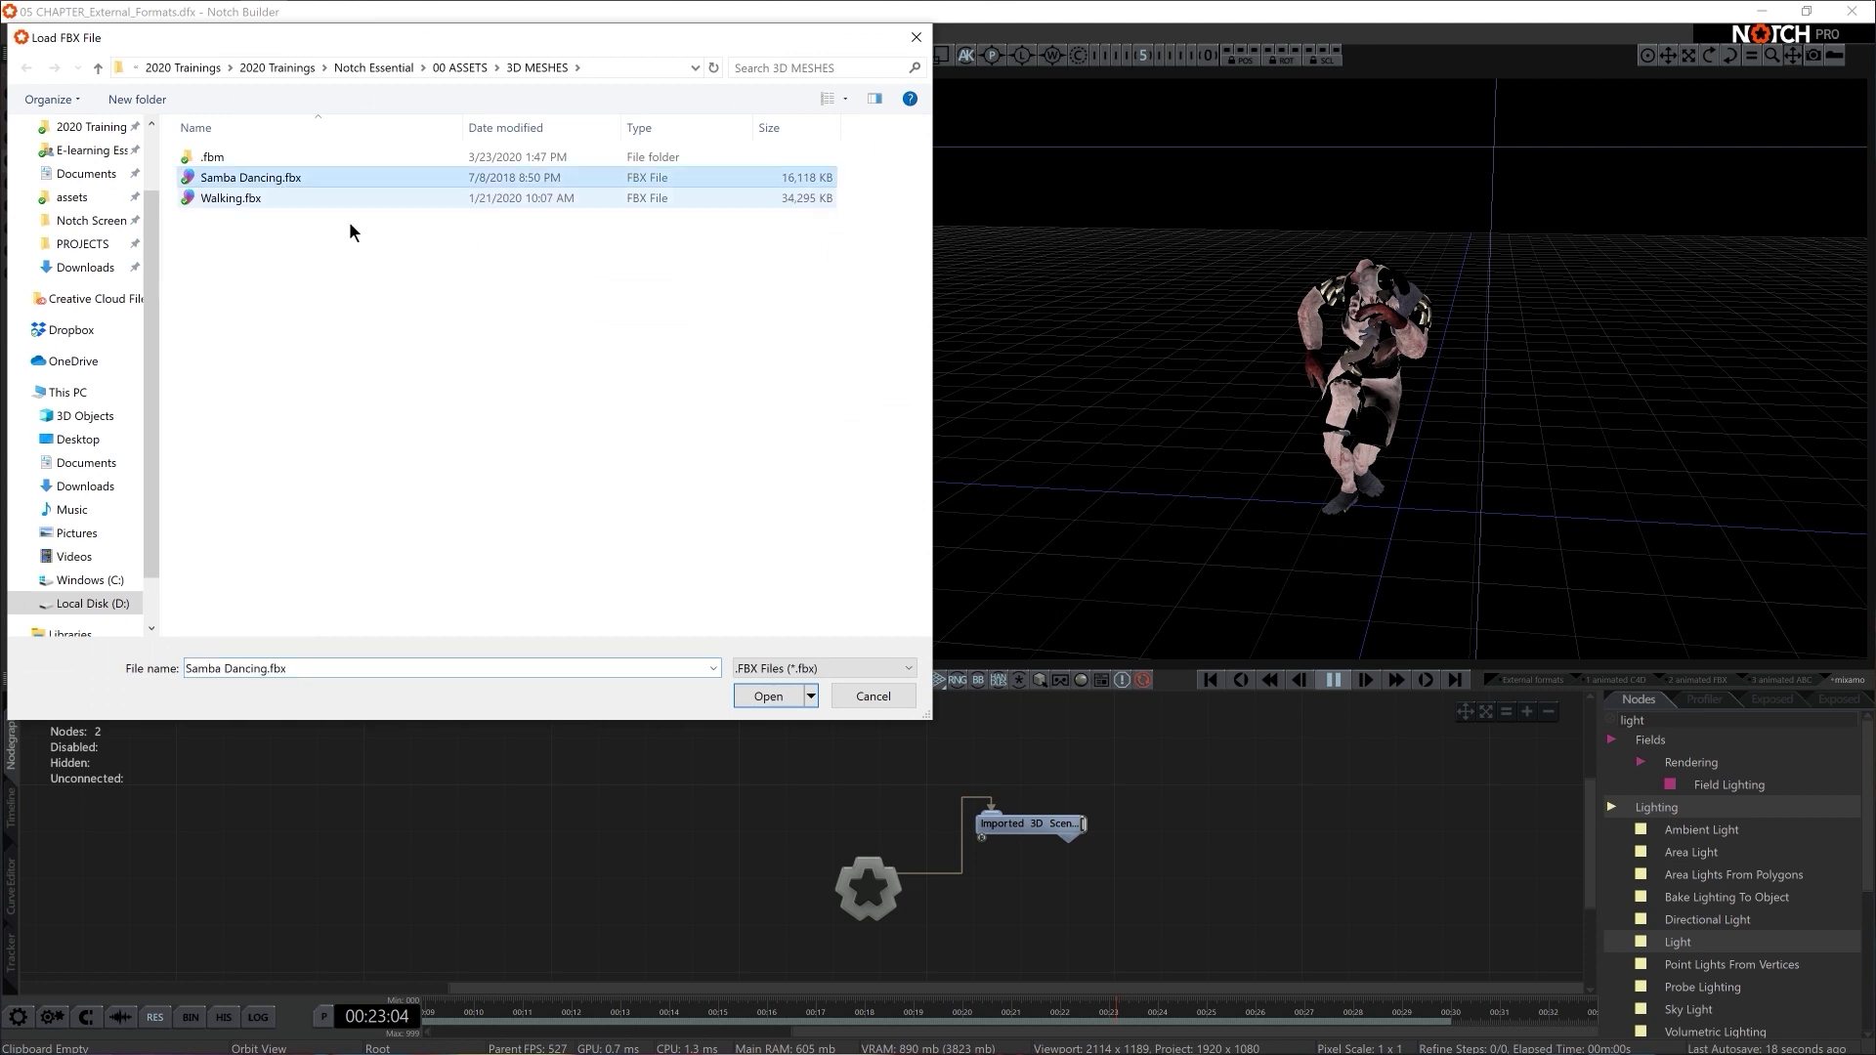
click(766, 697)
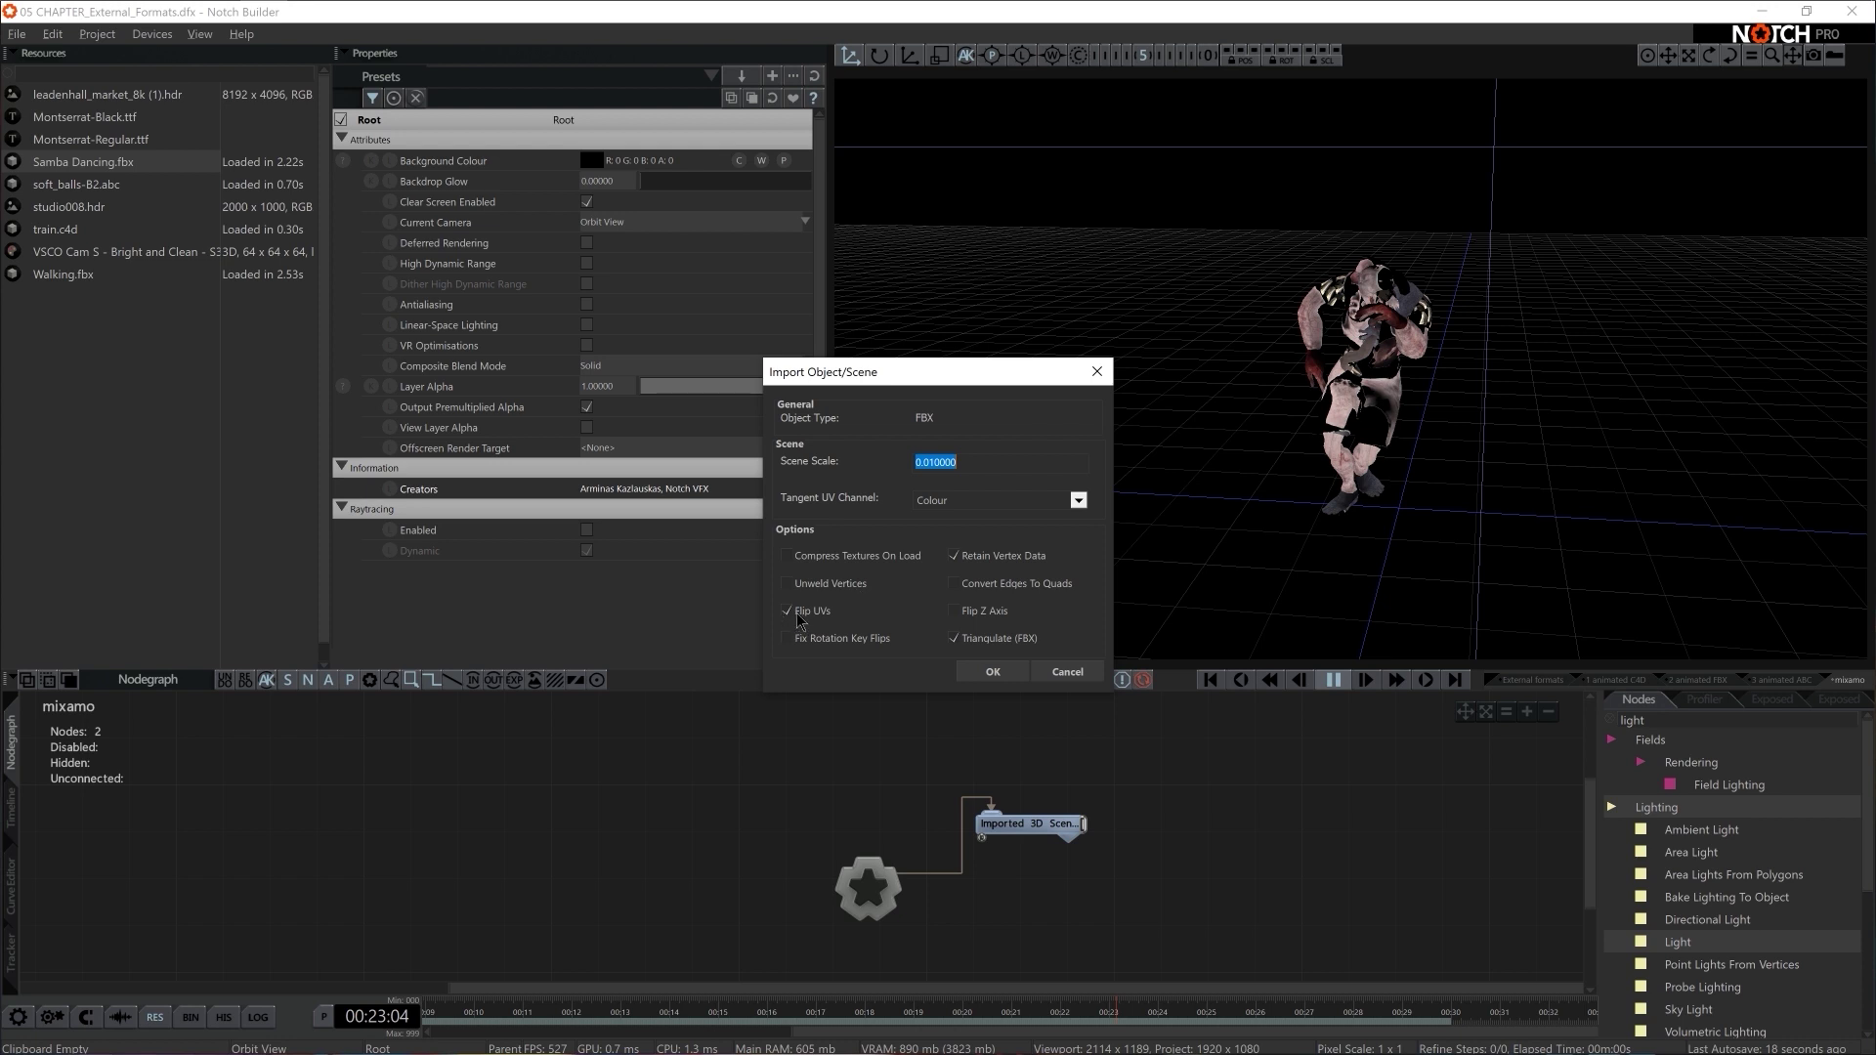
click(797, 616)
click(994, 673)
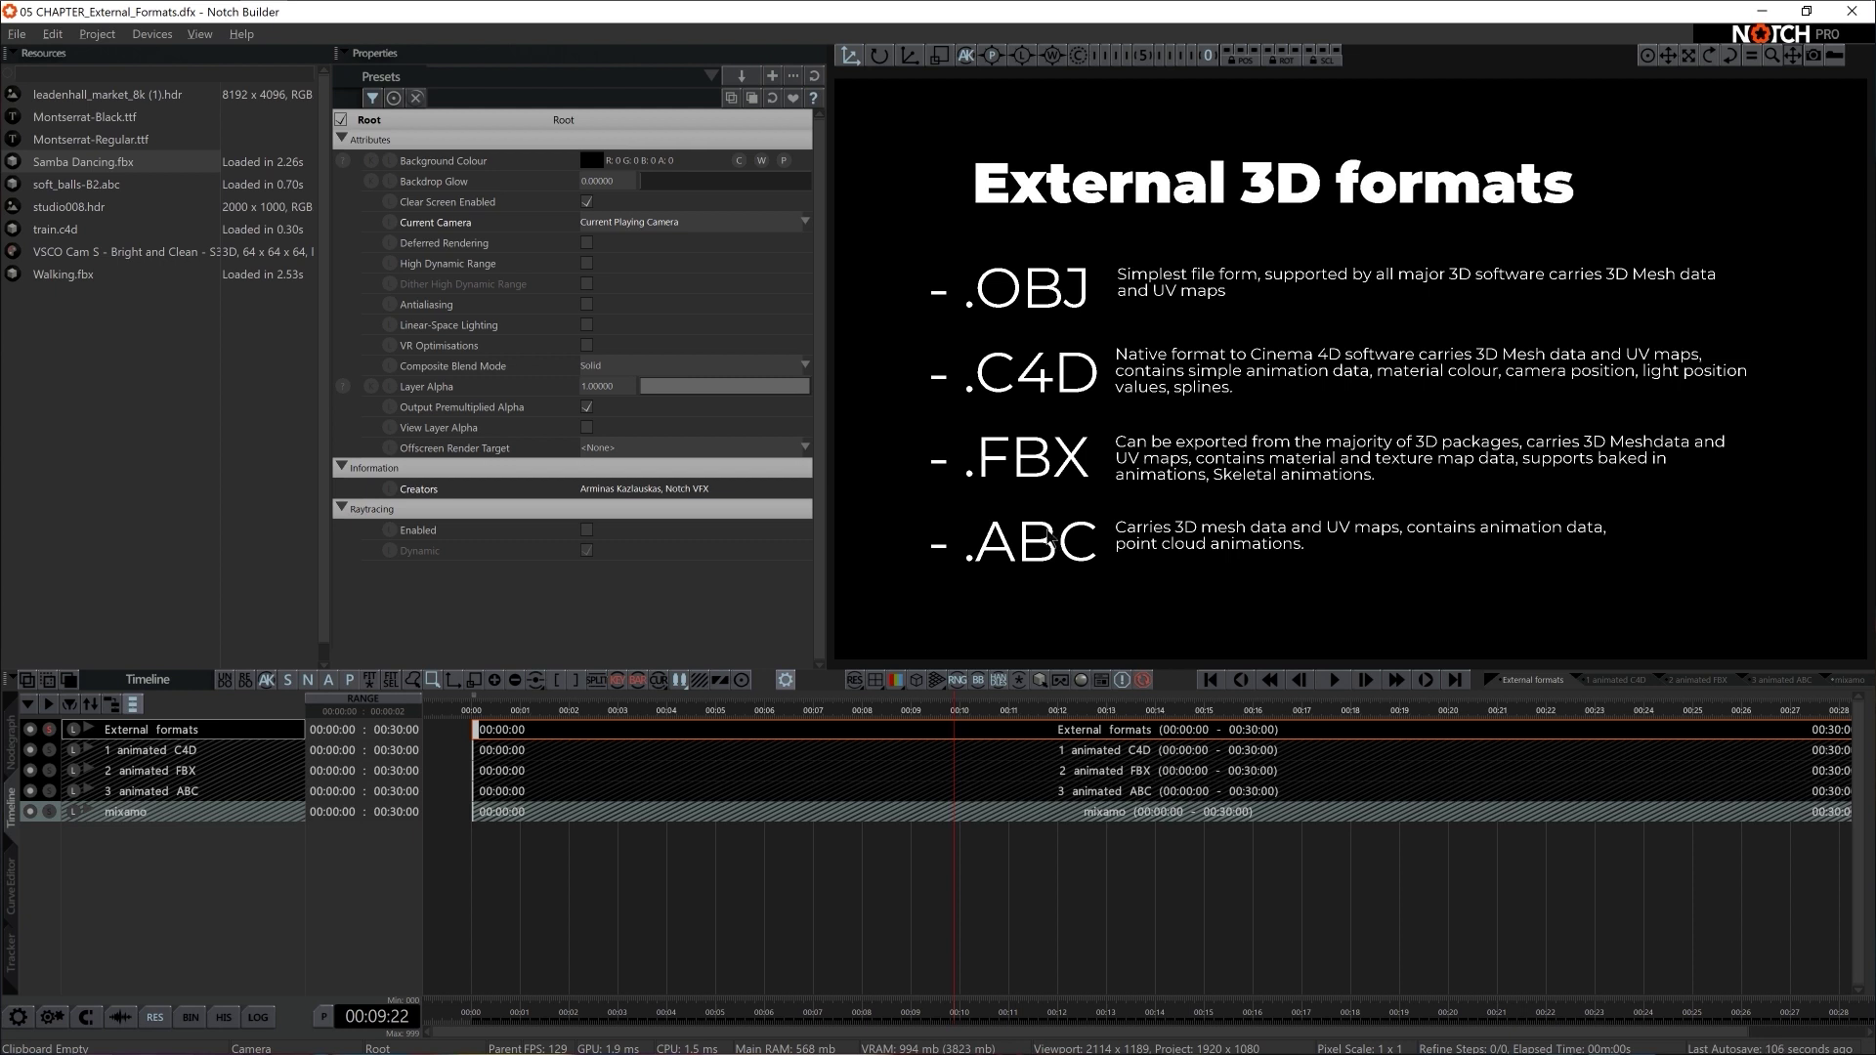
click(48, 792)
click(147, 791)
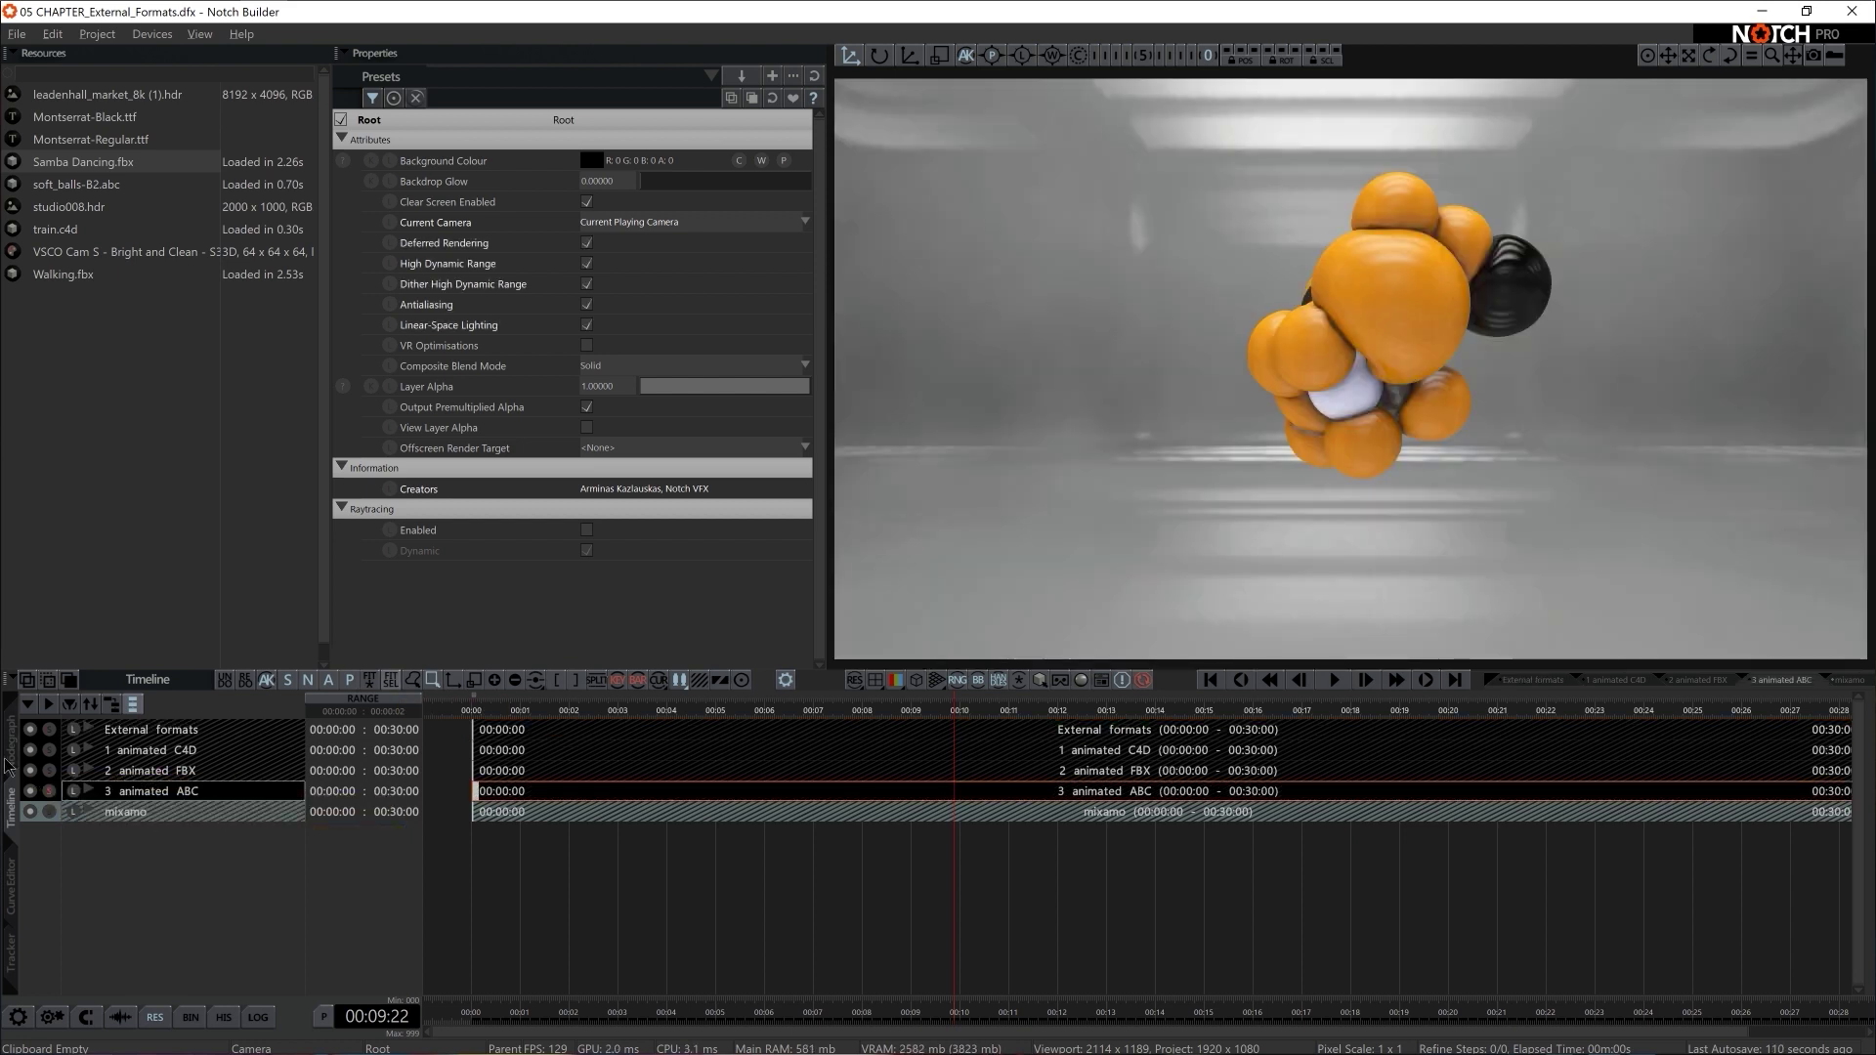
click(12, 740)
key(space)
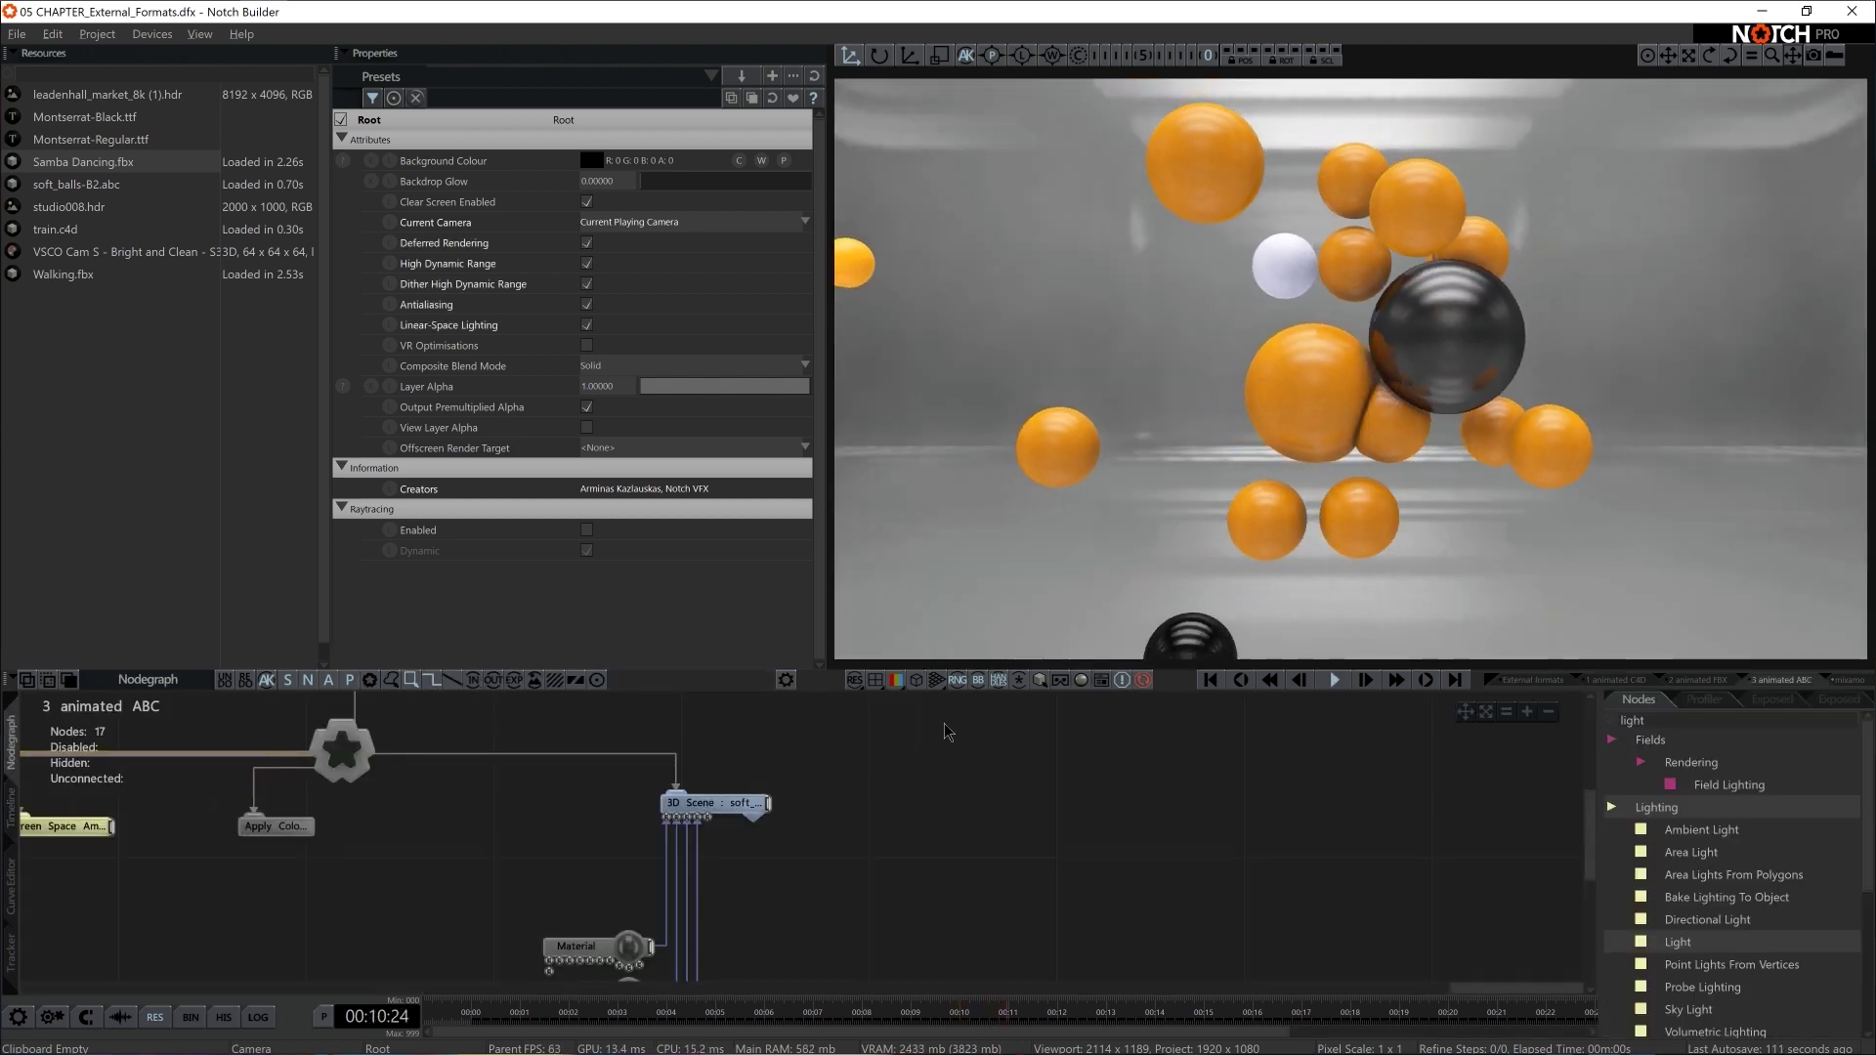